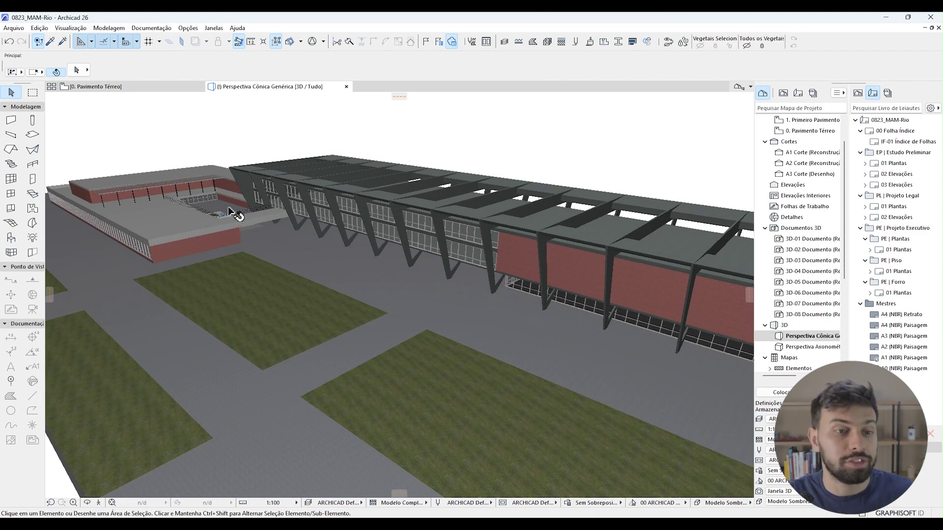
# Orbit the 3D view down into the courtyard and inspect the sloped ramp beam
pyautogui.scroll(3, 216, 218)
pyautogui.scroll(3, 216, 220)
pyautogui.moveTo(215, 219)
pyautogui.keyDown('shift'); pyautogui.mouseDown(button='middle')
pyautogui.moveTo(310, 185)
pyautogui.moveTo(311, 217)
pyautogui.moveTo(343, 231)
pyautogui.moveTo(278, 227)
pyautogui.mouseUp(button='middle'); pyautogui.keyUp('shift')
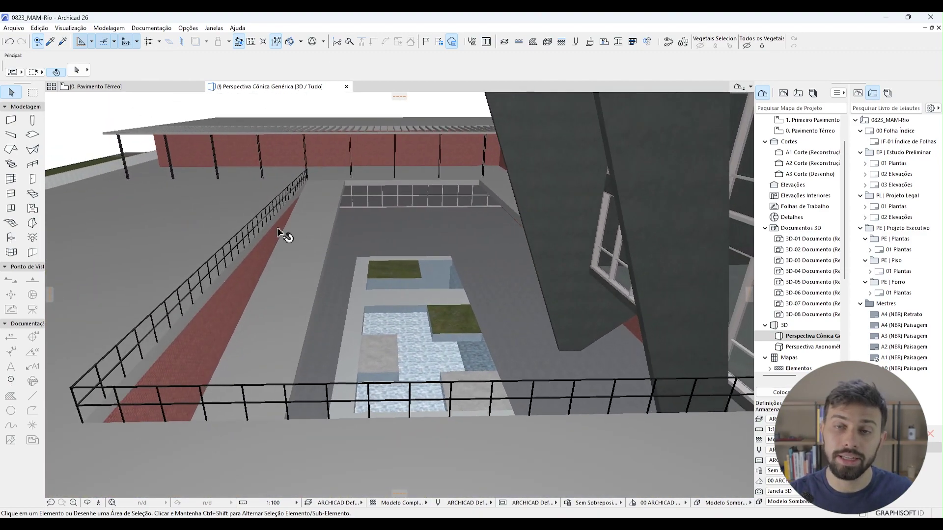
pyautogui.click(299, 265)
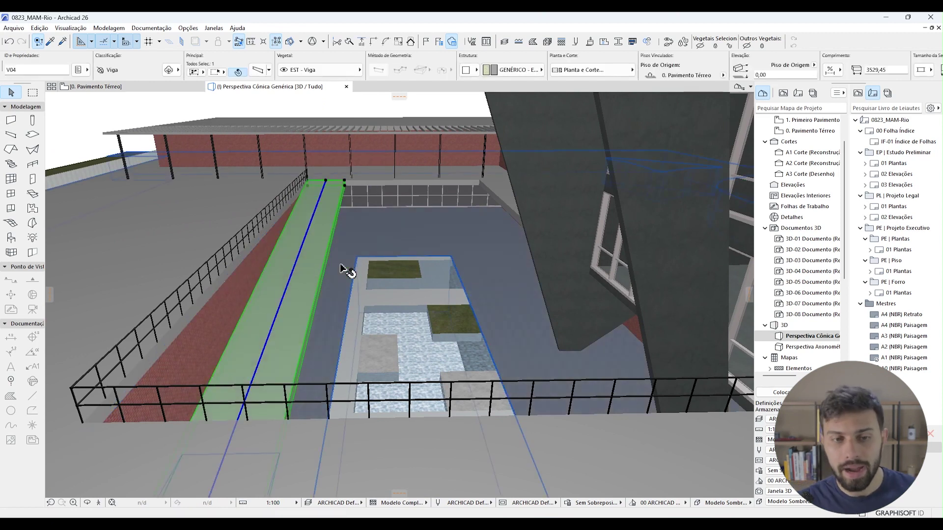
pyautogui.press('Escape')
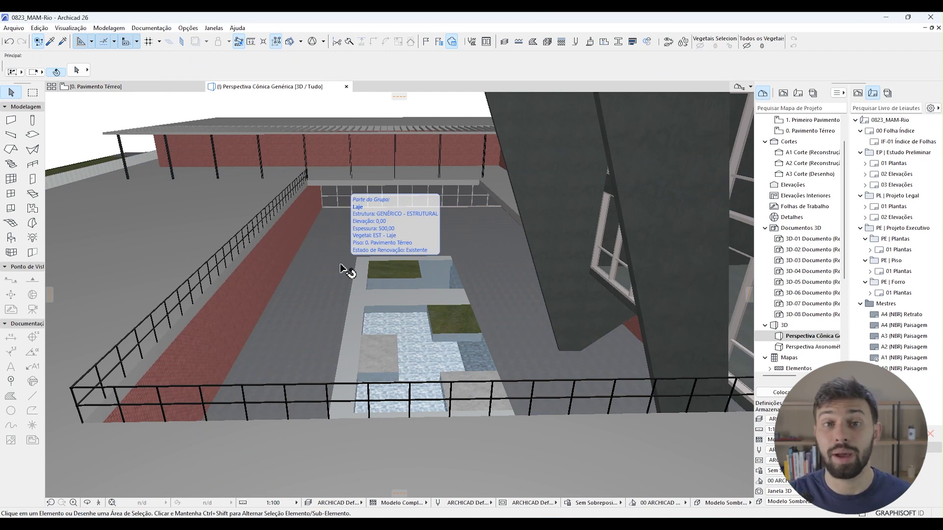
# Go to the 0. Pavimento Térreo plan and bring up the Object default settings
pyautogui.click(173, 88)
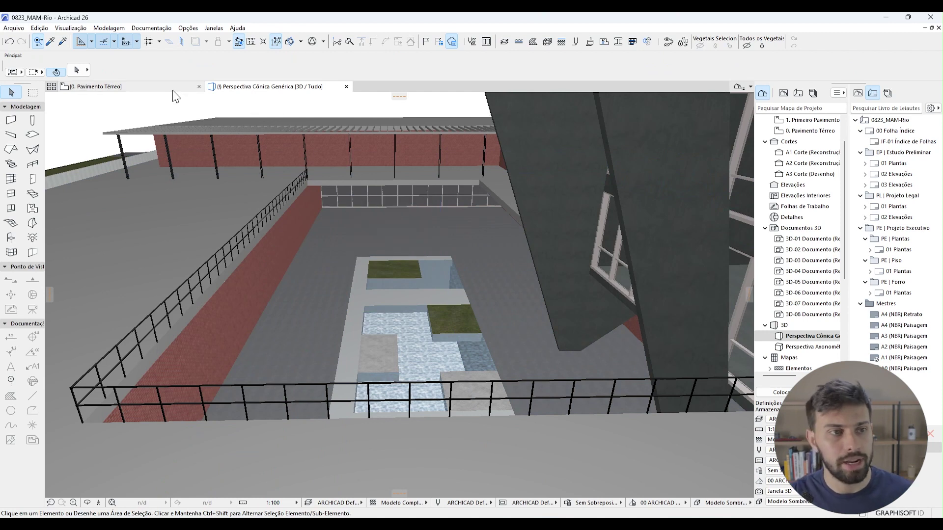
pyautogui.scroll(-1, 183, 236)
pyautogui.scroll(-2, 305, 257)
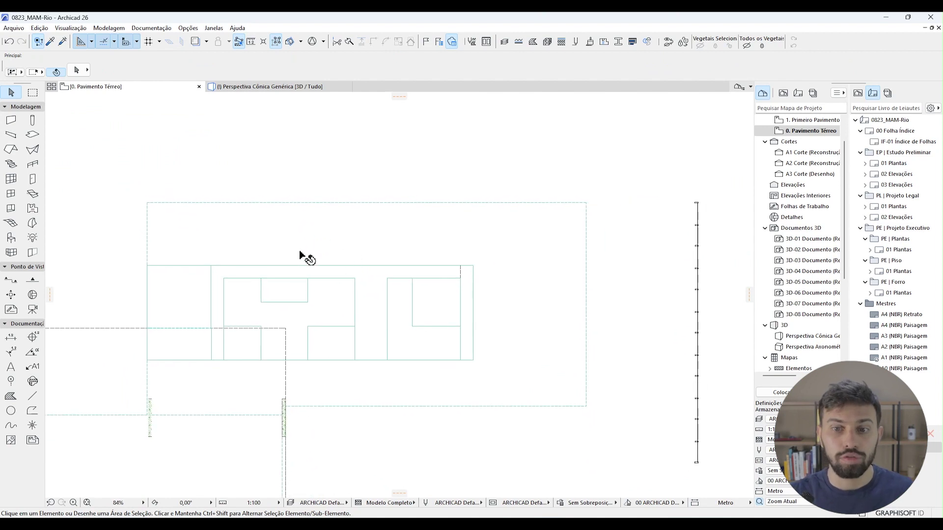
pyautogui.moveTo(143, 199); pyautogui.dragTo(585, 246)
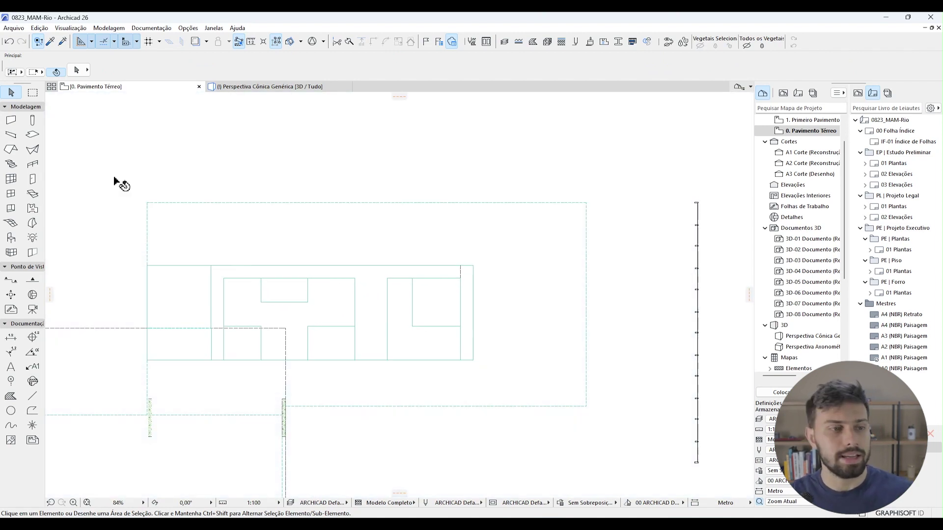
pyautogui.click(11, 239)
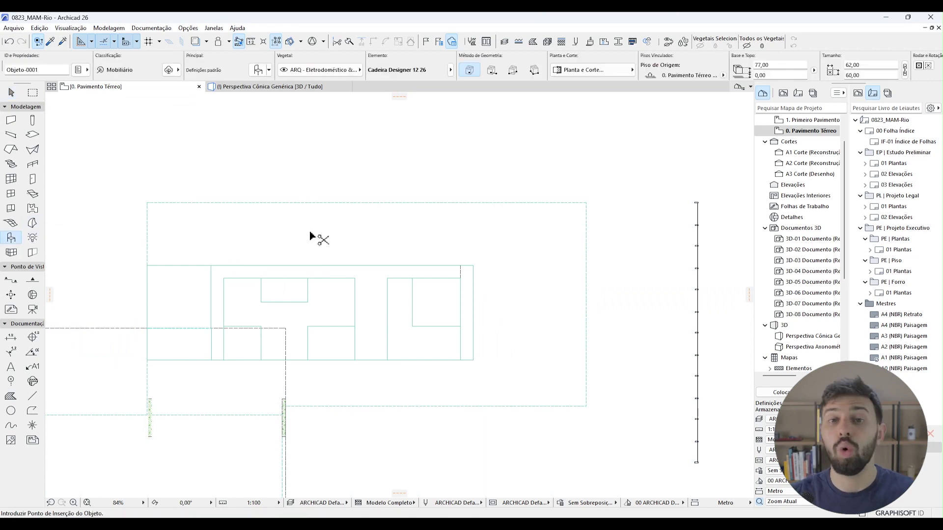
pyautogui.hotkey('ctrl', 't')
# Search the library for 'rampa', pick Rampa Direta 26 and review its 1:5 (20%) gradient
pyautogui.moveTo(525, 14); pyautogui.dragTo(238, 15)
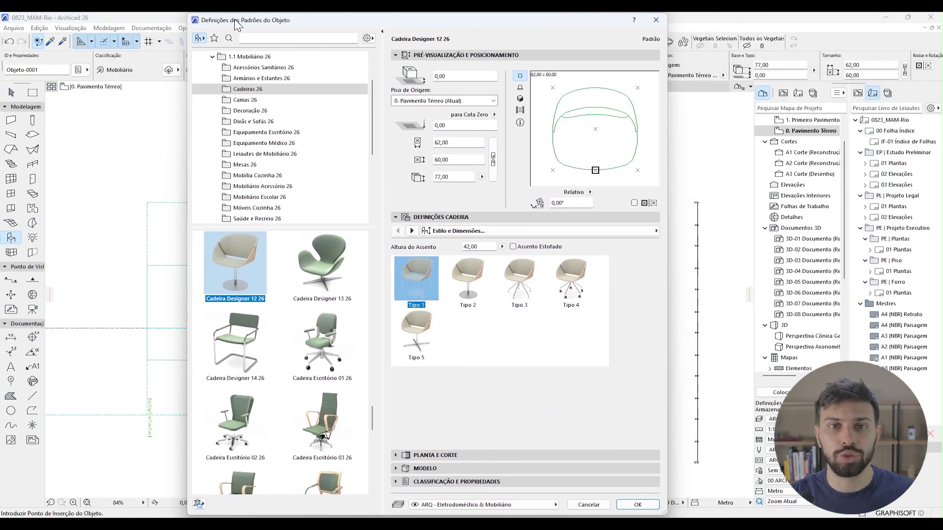
pyautogui.click(229, 38)
pyautogui.write('rampa')
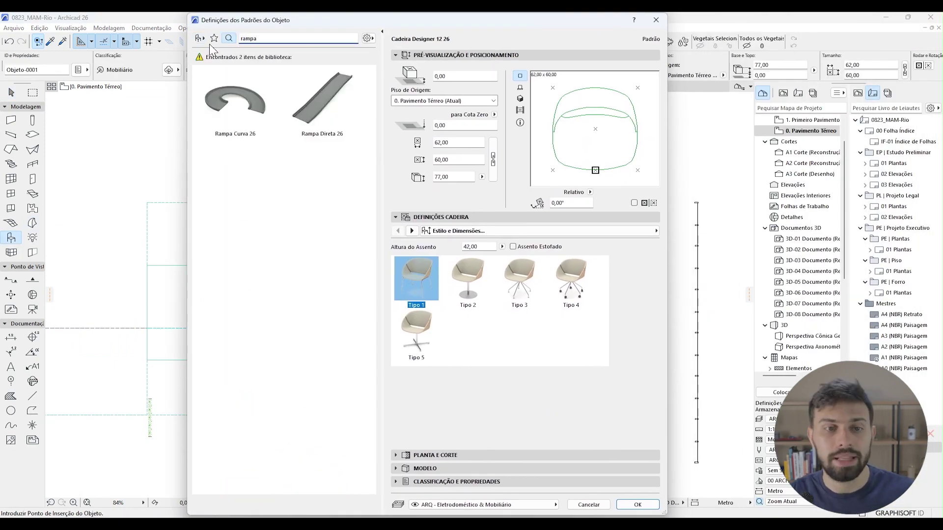
pyautogui.click(334, 104)
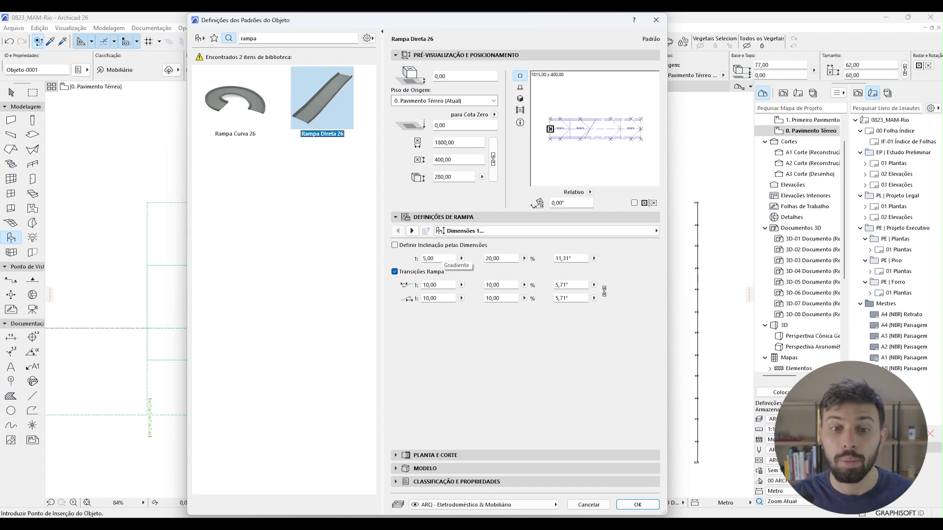
pyautogui.click(429, 259)
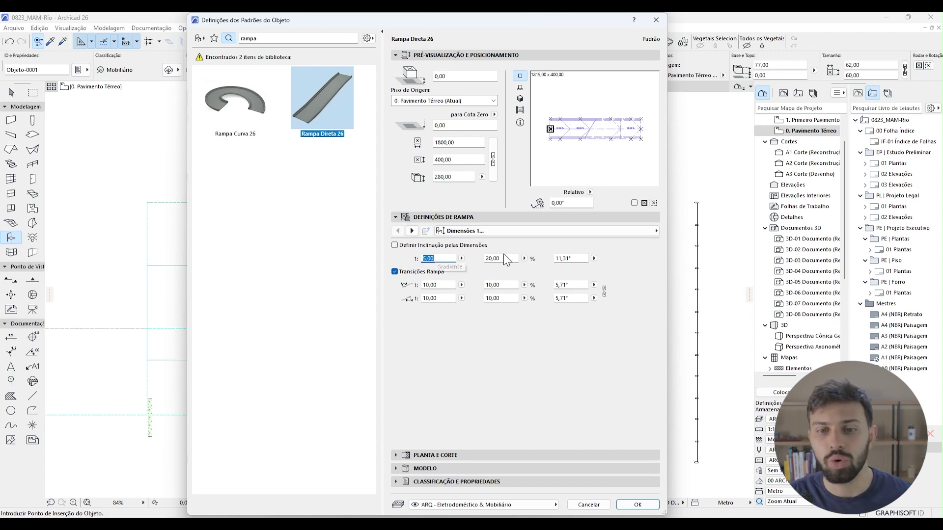
pyautogui.press('Tab')
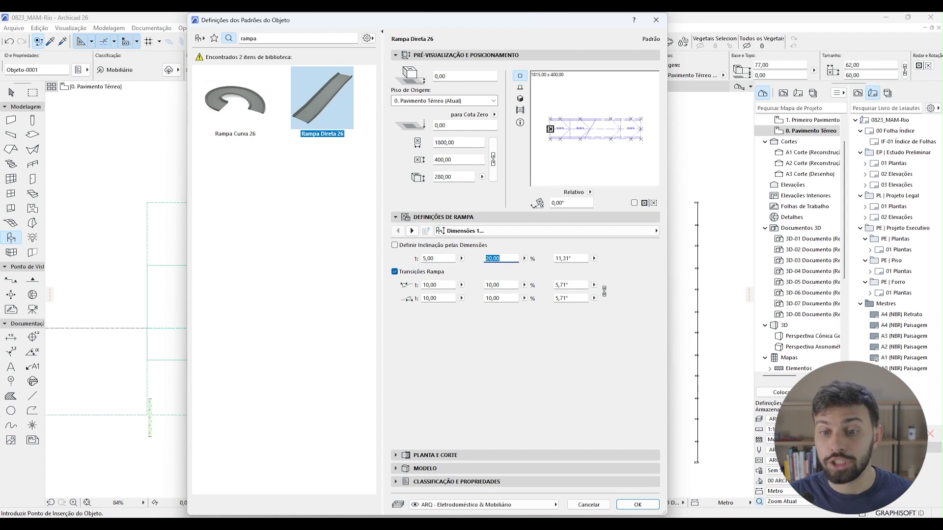
pyautogui.click(562, 258)
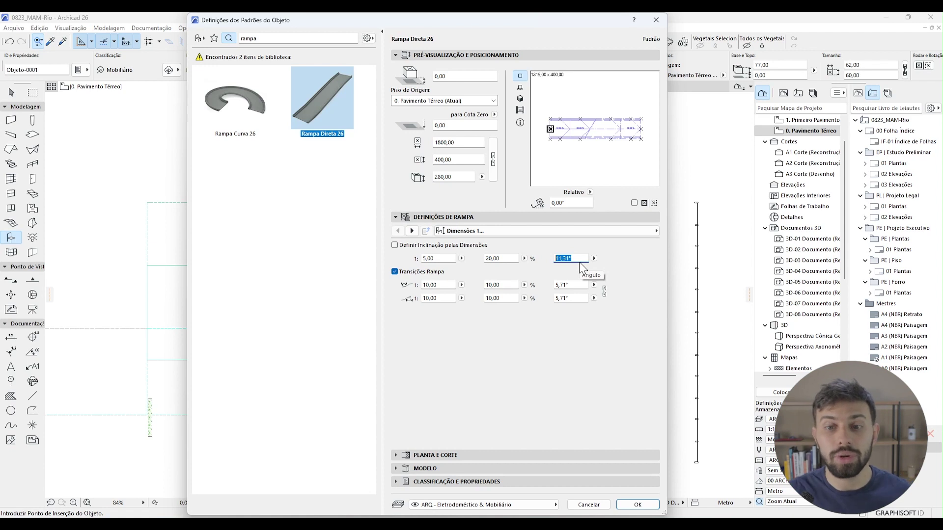
# Enable Definir Inclinação pelas Dimensões, preview in 3D, and uncheck Transições Rampa
pyautogui.click(441, 248)
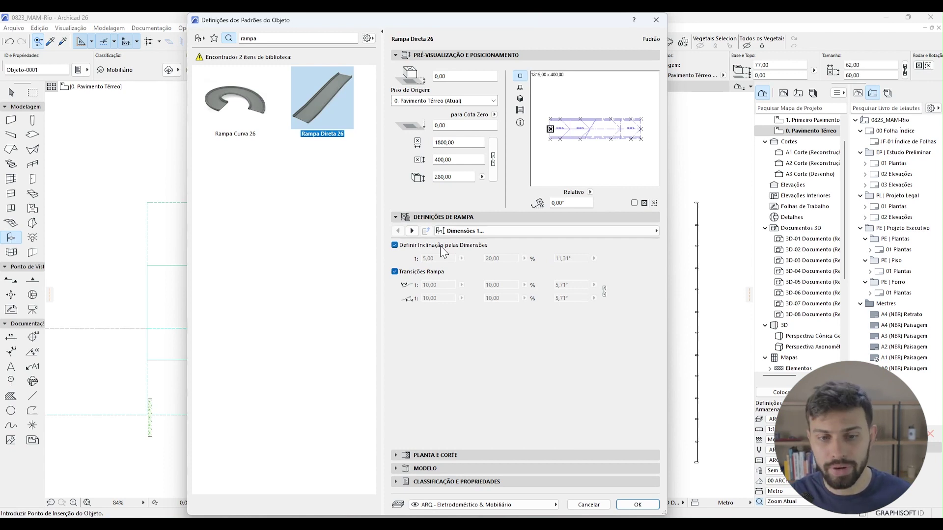
pyautogui.click(520, 98)
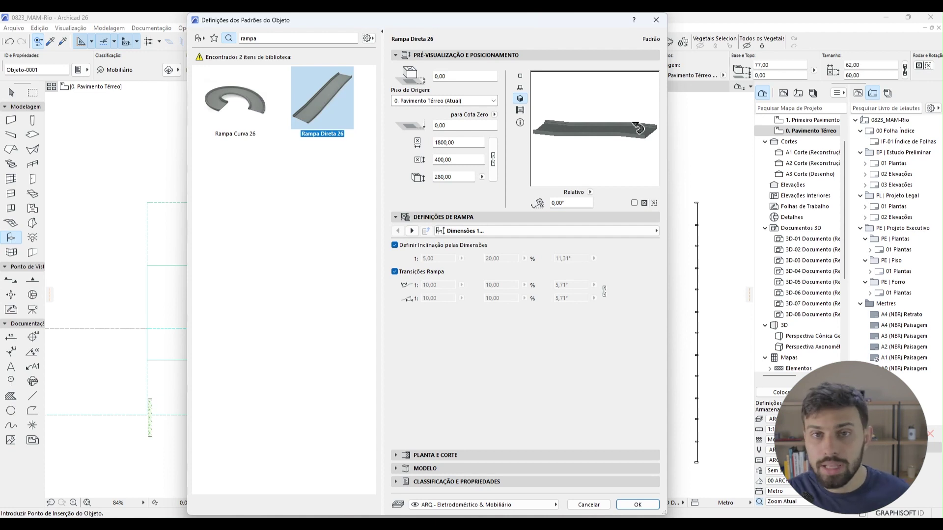
pyautogui.click(423, 273)
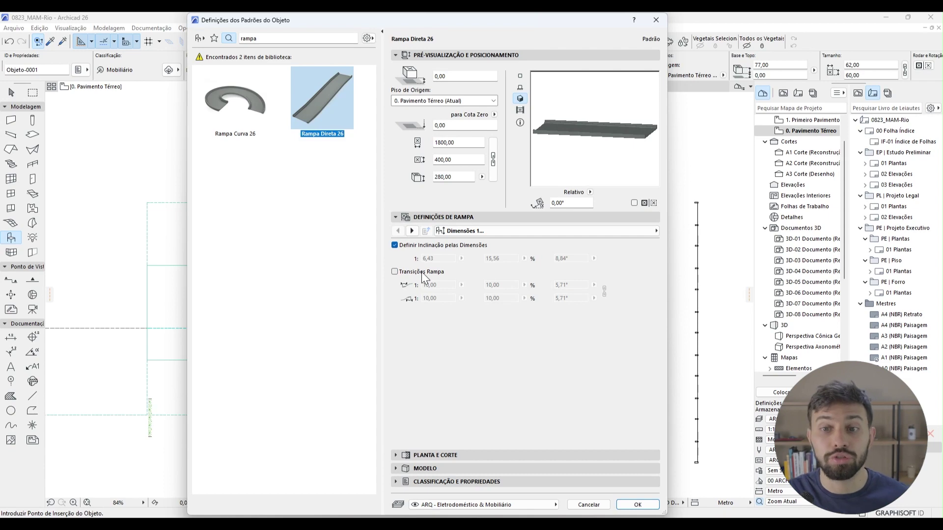
pyautogui.click(412, 230)
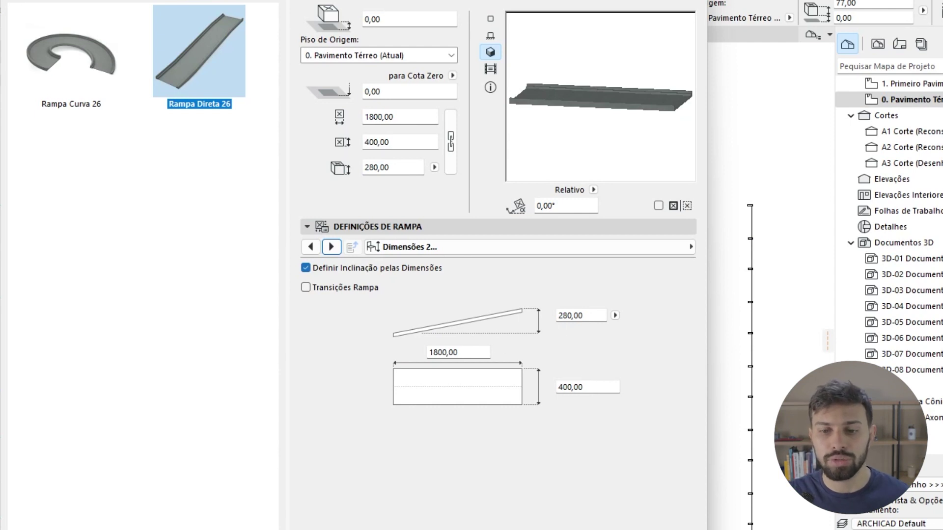
# Enter a 350 ramp width, remove both side flanges, and review the 2D symbol settings
pyautogui.click(580, 387)
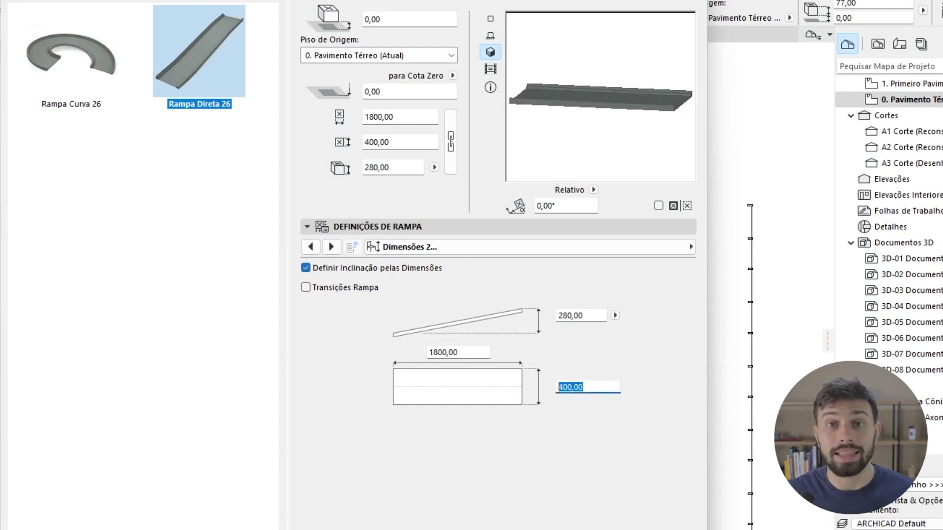
pyautogui.write('350')
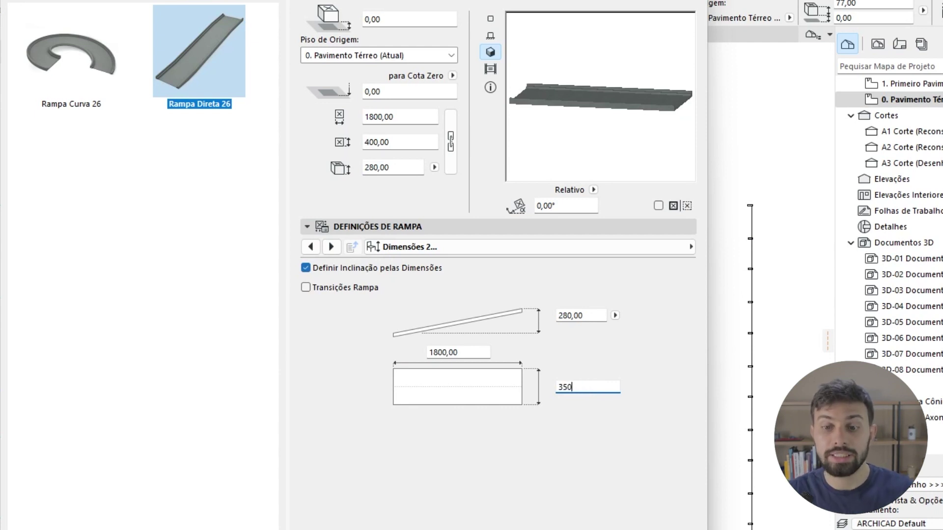
pyautogui.press('Return')
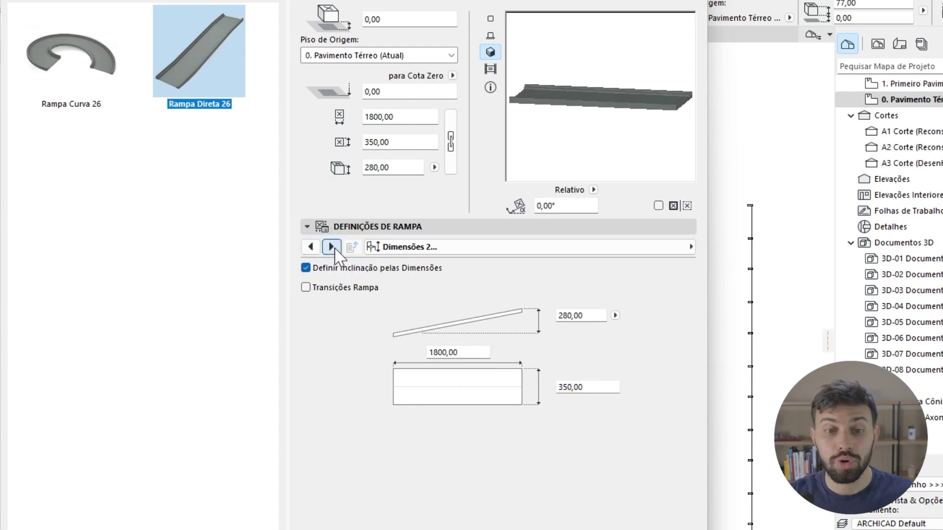
pyautogui.click(332, 247)
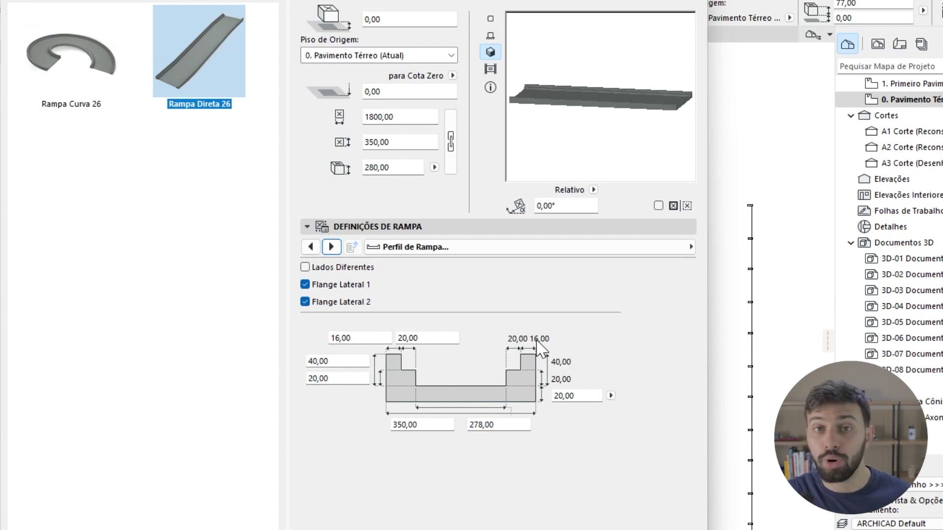
pyautogui.click(358, 285)
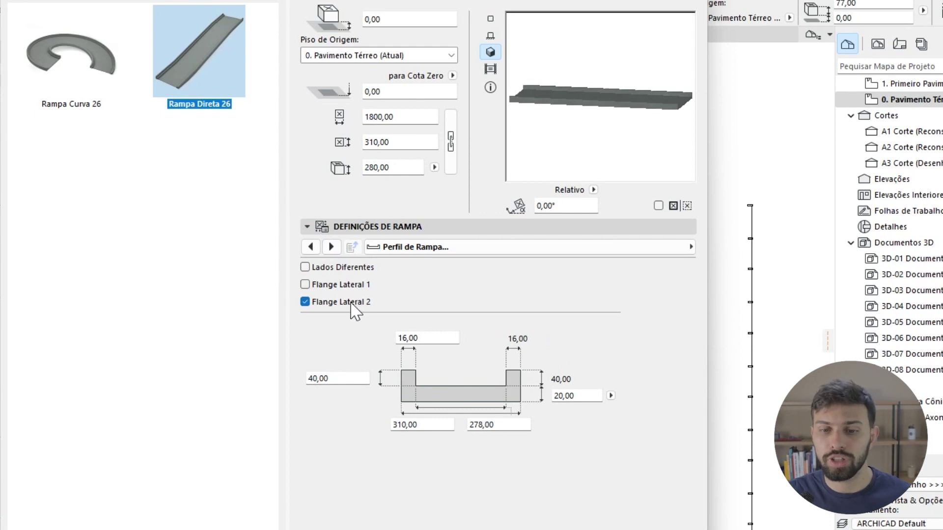
pyautogui.click(354, 303)
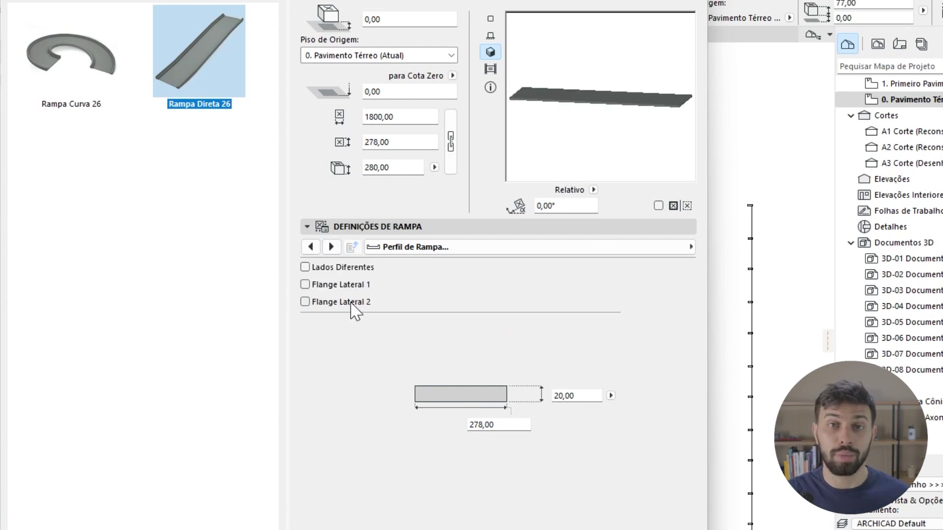
pyautogui.click(331, 246)
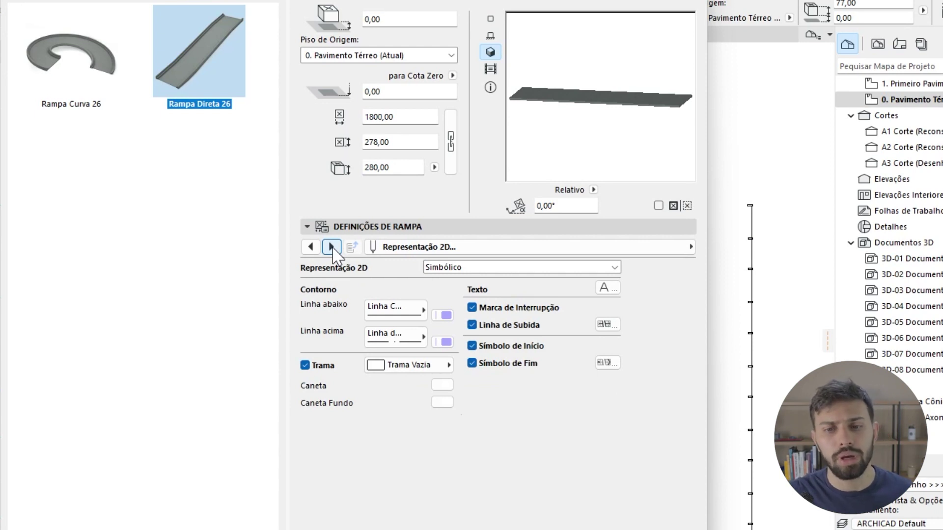
pyautogui.click(331, 246)
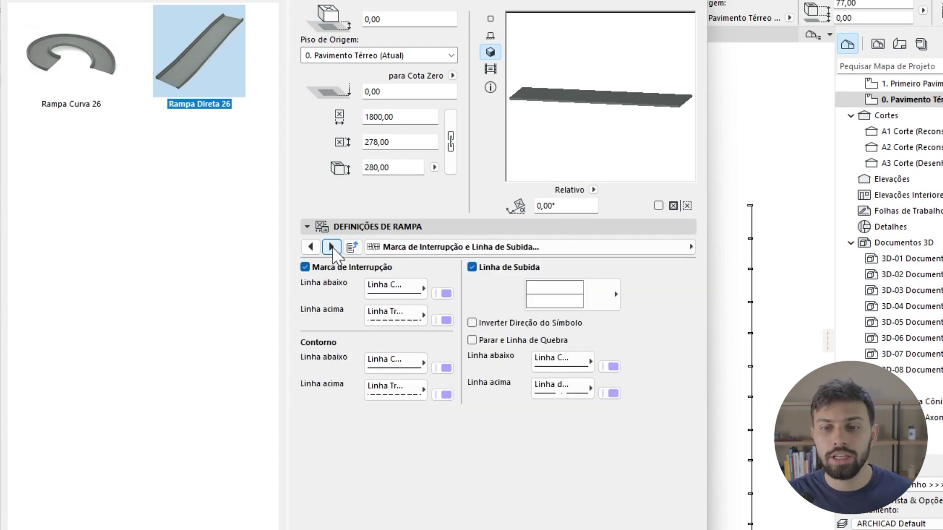
pyautogui.click(331, 247)
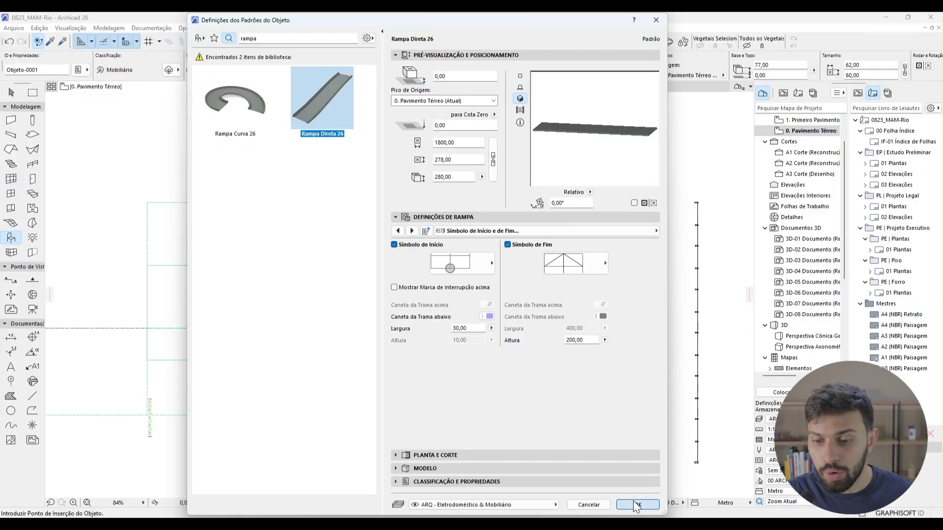
# Accept the ramp settings and place Rampa Direta 26 on the ground floor plan
pyautogui.click(631, 505)
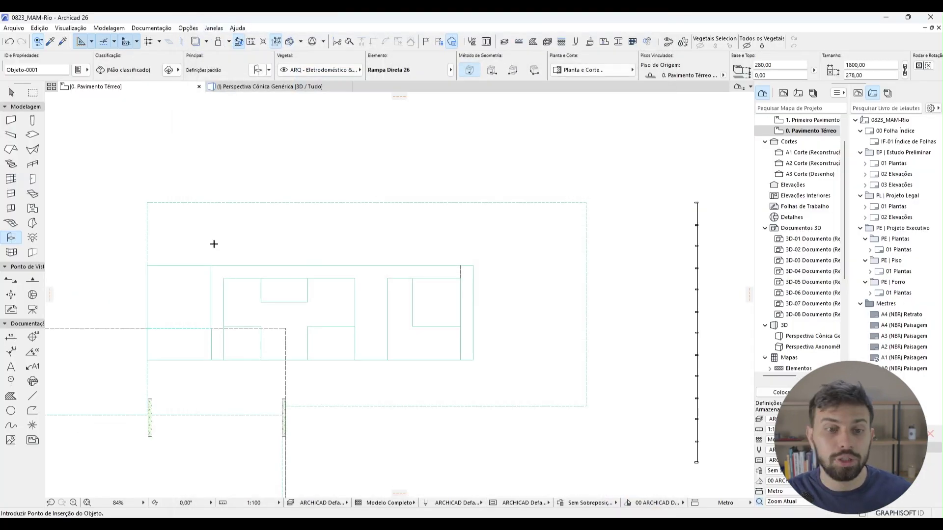
pyautogui.click(187, 223)
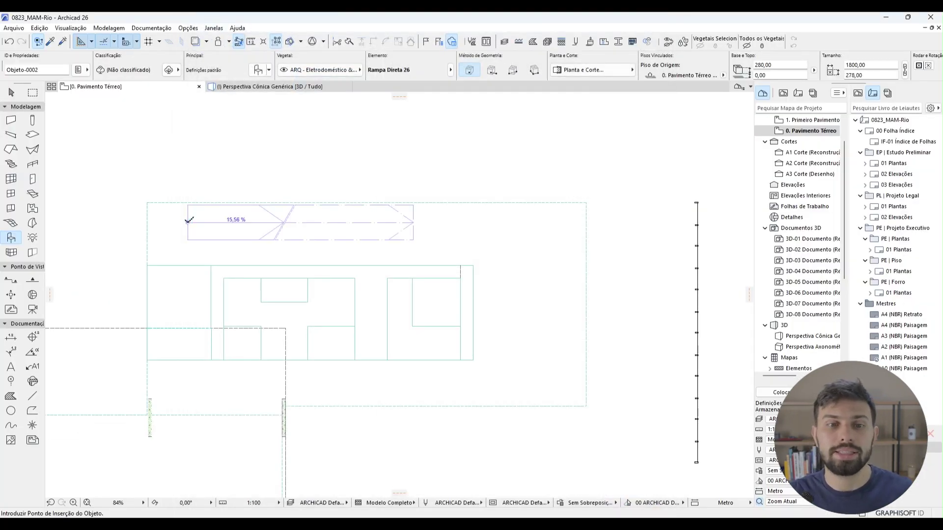
pyautogui.keyDown('shift'); pyautogui.click(246, 236); pyautogui.keyUp('shift')
pyautogui.scroll(2, 275, 263)
pyautogui.scroll(2, 251, 263)
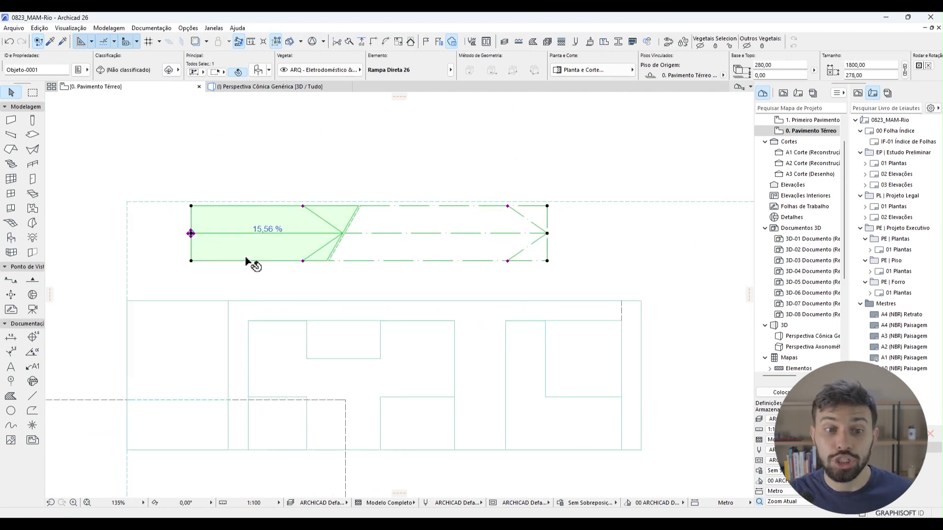
pyautogui.scroll(1, 251, 265)
pyautogui.press('Escape')
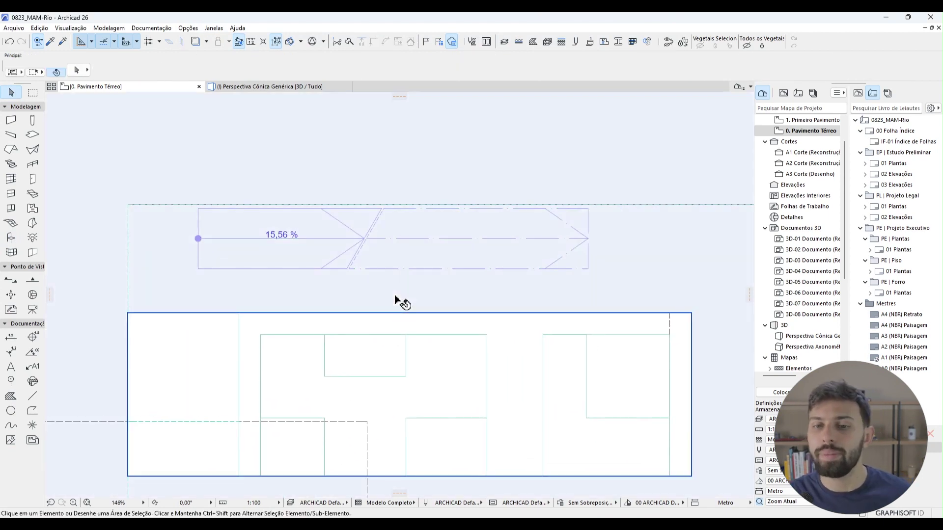
# Select the ramp and move it to its new position by its corner
pyautogui.click(196, 219)
pyautogui.press('Escape')
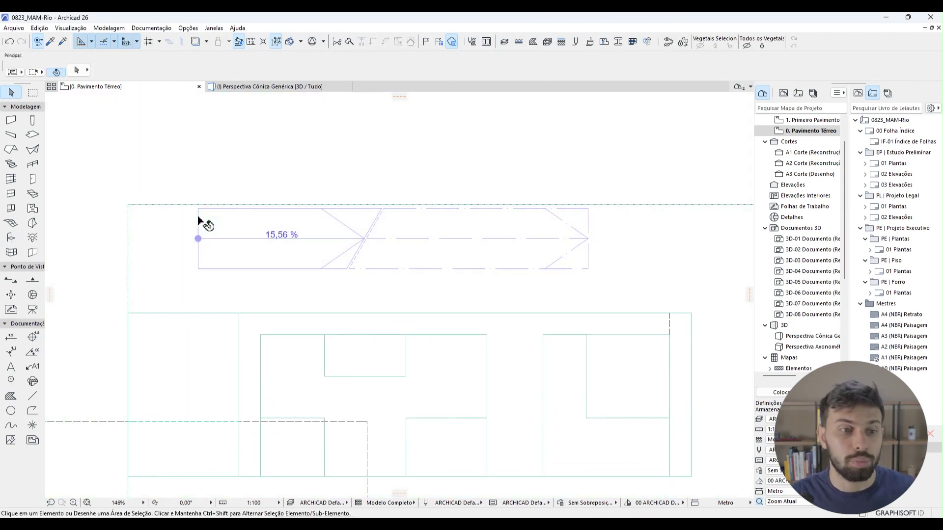
pyautogui.click(198, 221)
pyautogui.click(588, 209)
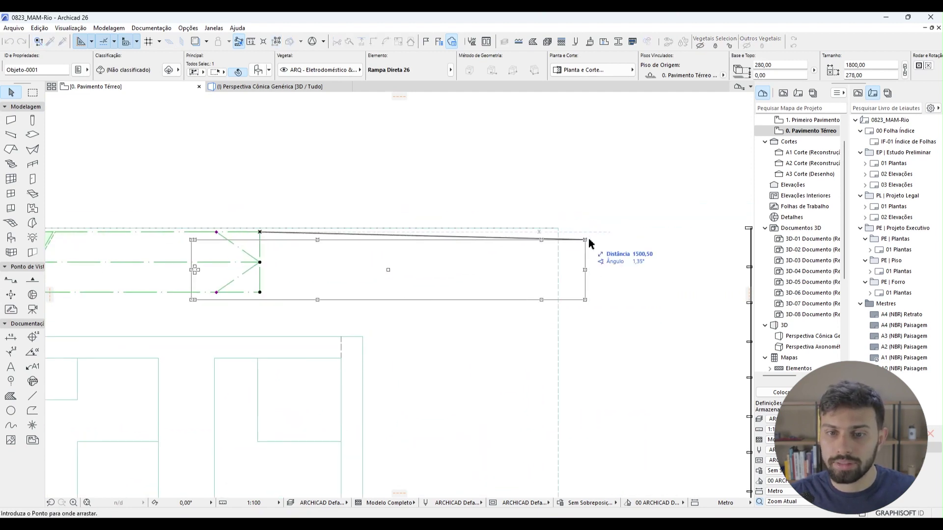
pyautogui.click(558, 228)
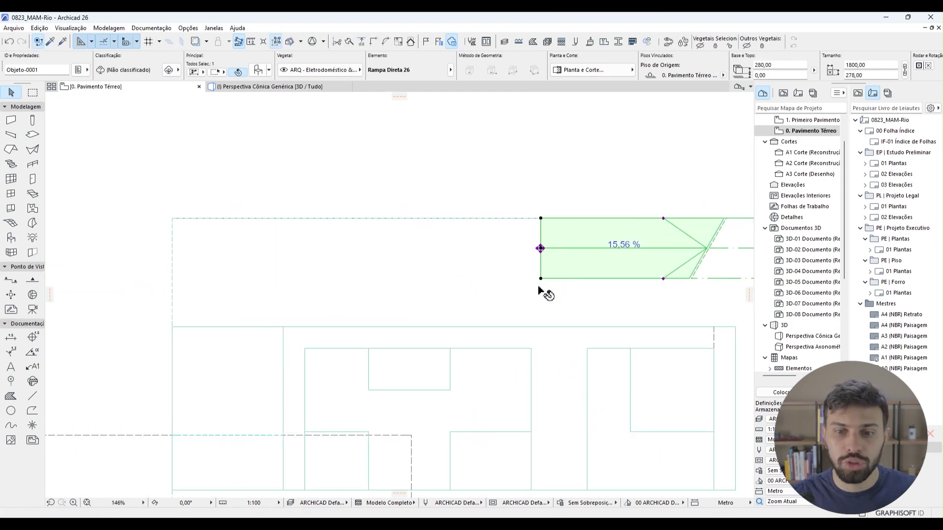
# Stretch the ramp from its start corner to a 3500 length, giving 8.00% slope
pyautogui.click(540, 278)
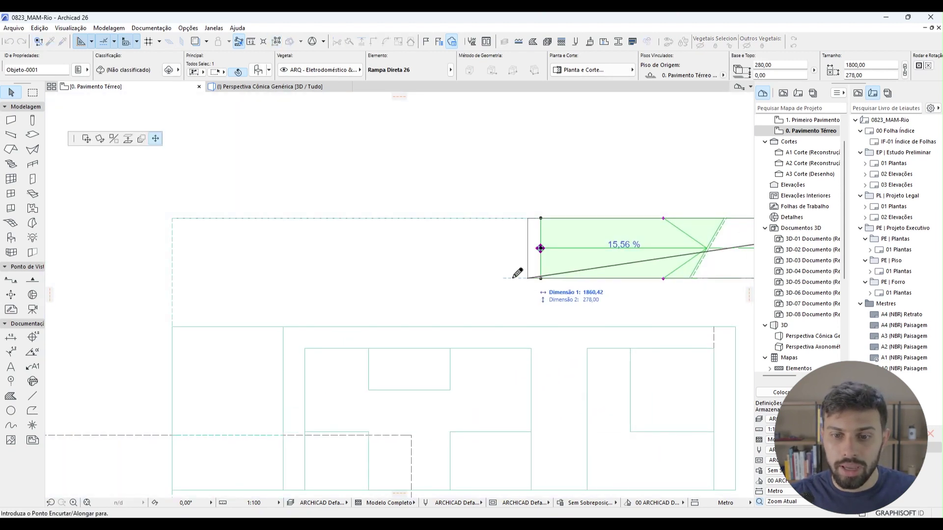
pyautogui.click(173, 278)
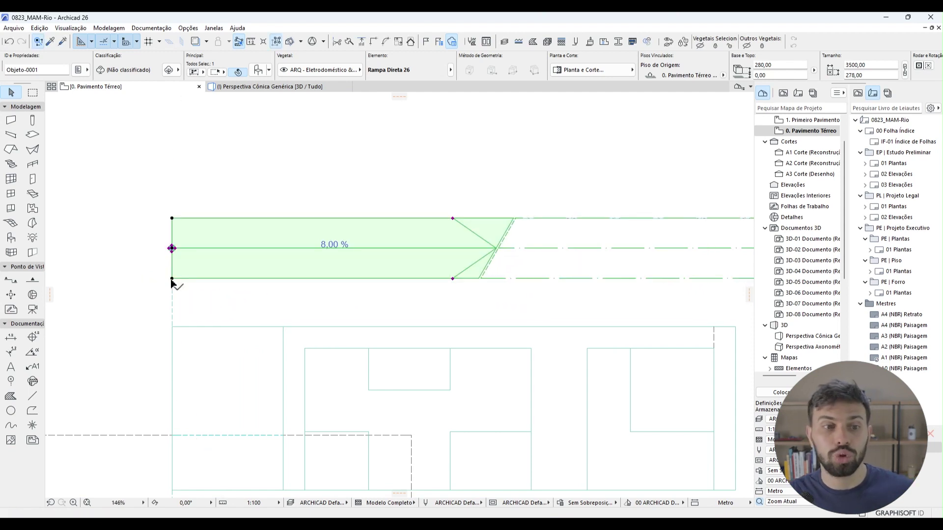
pyautogui.scroll(-2, 253, 295)
pyautogui.scroll(-1, 255, 294)
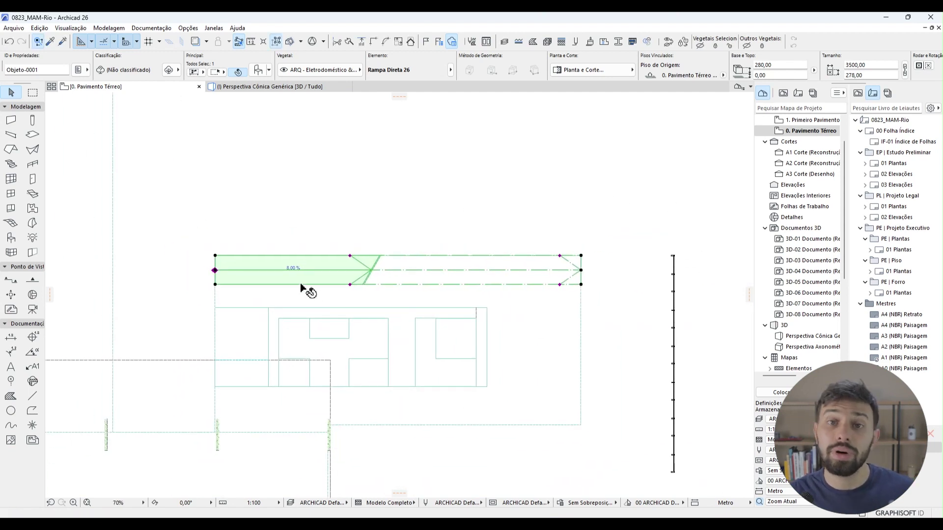
pyautogui.press('Escape')
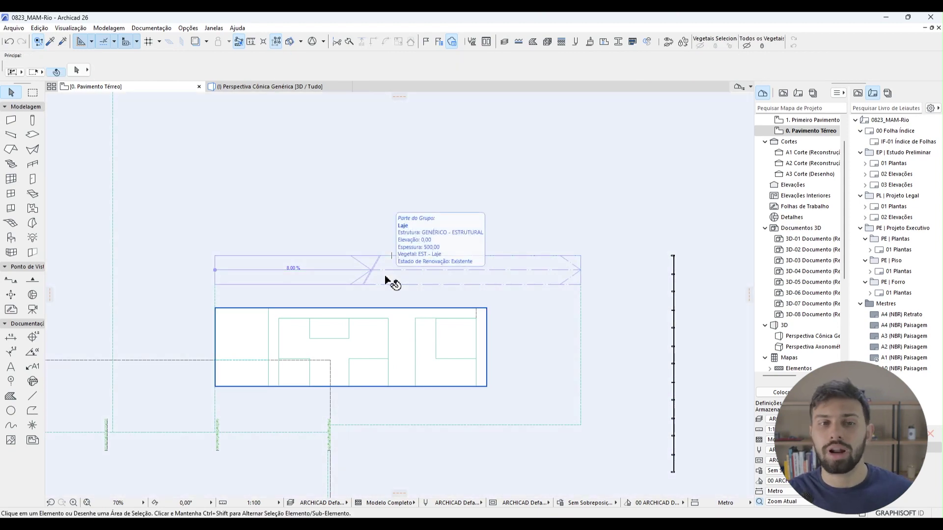
pyautogui.press('Escape')
# In the 3D perspective, pan to the ramp along the brick wall and select it
pyautogui.click(223, 89)
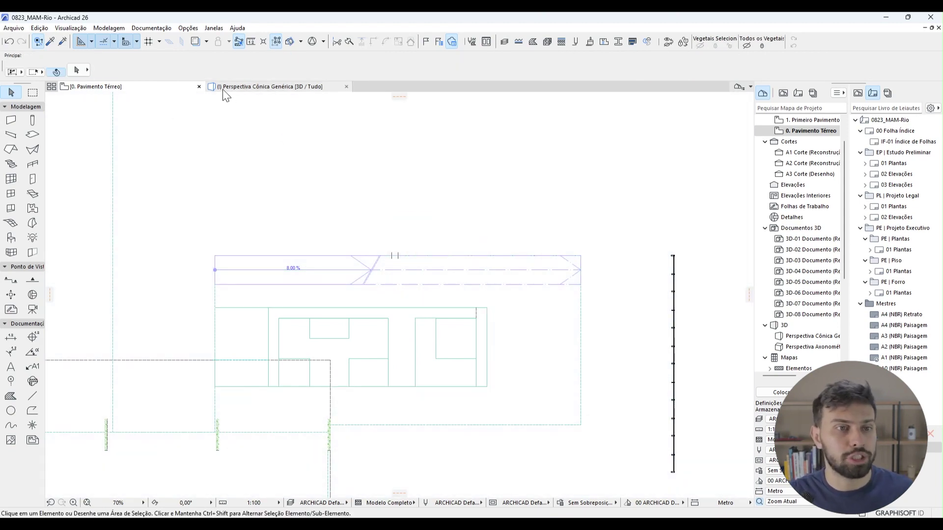
pyautogui.scroll(3, 314, 247)
pyautogui.moveTo(314, 246)
pyautogui.mouseDown(button='middle')
pyautogui.moveTo(325, 266)
pyautogui.moveTo(94, 263)
pyautogui.moveTo(196, 286)
pyautogui.moveTo(290, 282)
pyautogui.moveTo(190, 326)
pyautogui.moveTo(294, 323)
pyautogui.moveTo(185, 319)
pyautogui.mouseUp(button='middle')
pyautogui.click(177, 341)
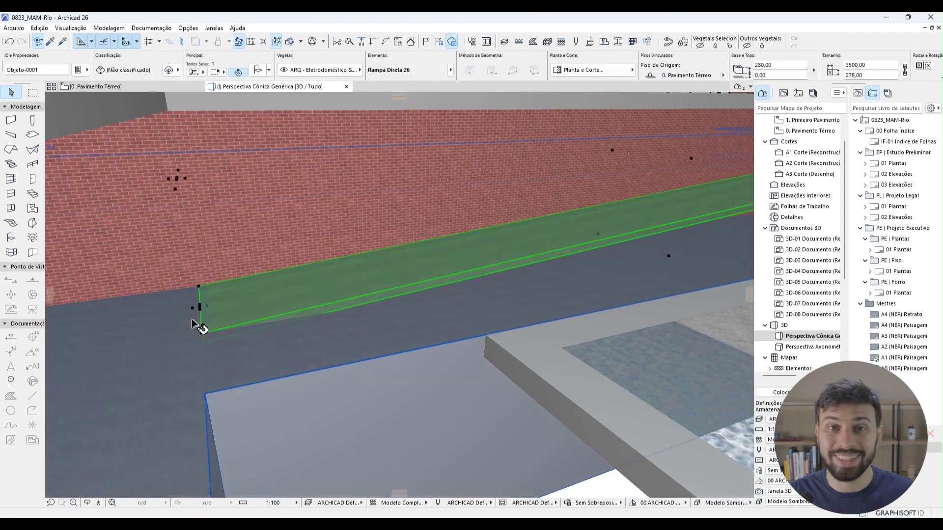
pyautogui.moveTo(191, 319)
pyautogui.mouseDown(button='middle')
pyautogui.moveTo(275, 326)
pyautogui.moveTo(632, 250)
pyautogui.mouseUp(button='middle')
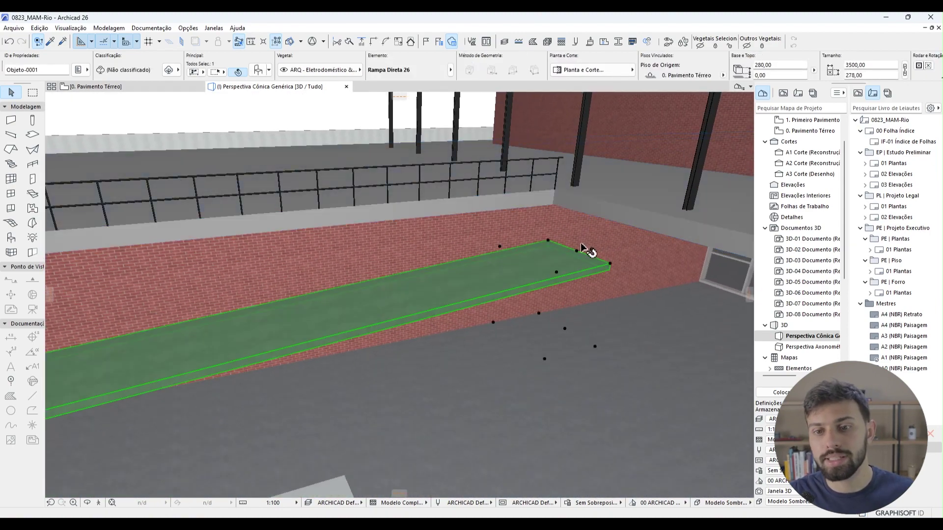
# Elevate the ramp's far corner to the Primeiro Pavimento level, check it in 3D, and return to plan
pyautogui.click(578, 253)
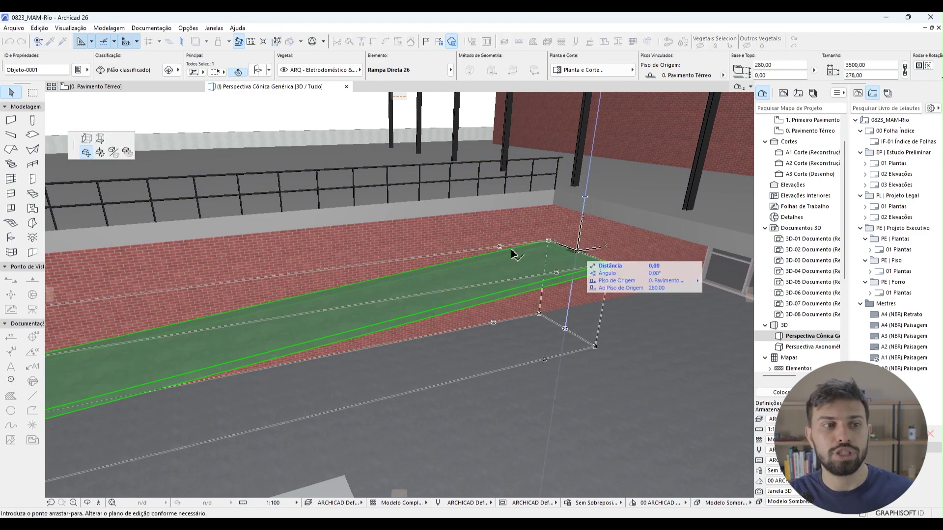
pyautogui.click(99, 138)
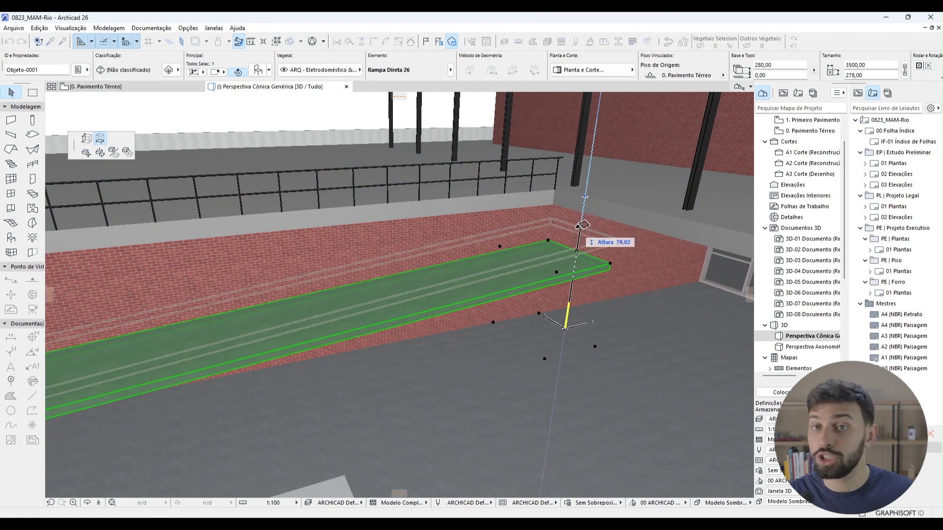
pyautogui.click(587, 190)
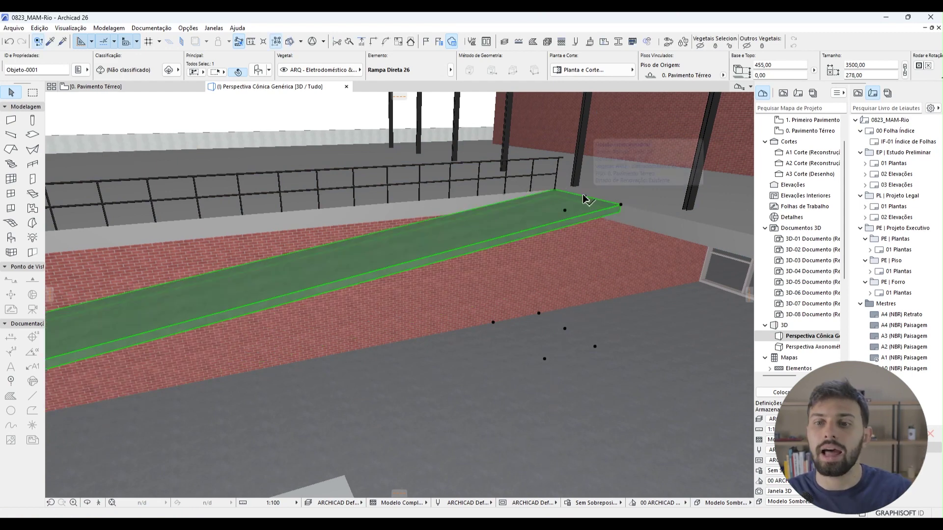
pyautogui.press('Escape')
pyautogui.moveTo(594, 231)
pyautogui.keyDown('shift'); pyautogui.mouseDown(button='middle')
pyautogui.moveTo(389, 268)
pyautogui.moveTo(565, 302)
pyautogui.mouseUp(button='middle'); pyautogui.keyUp('shift')
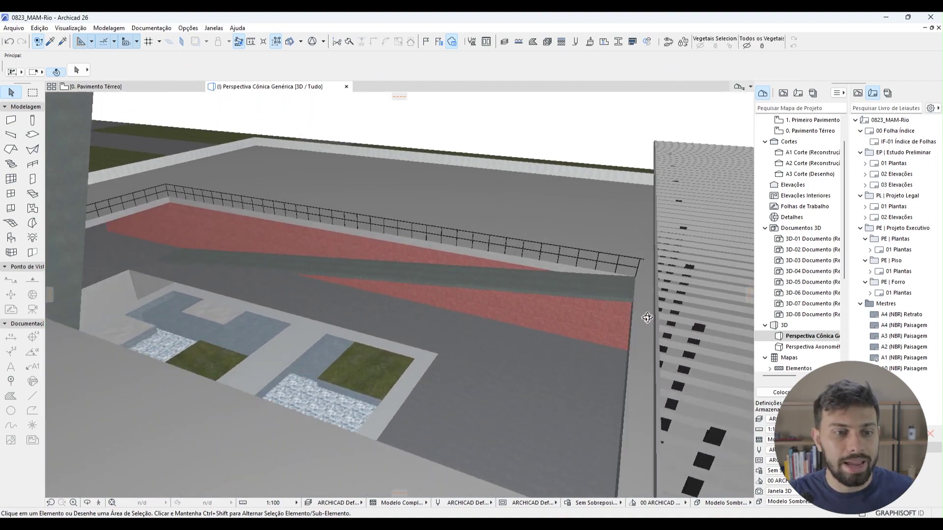
pyautogui.scroll(3, 565, 298)
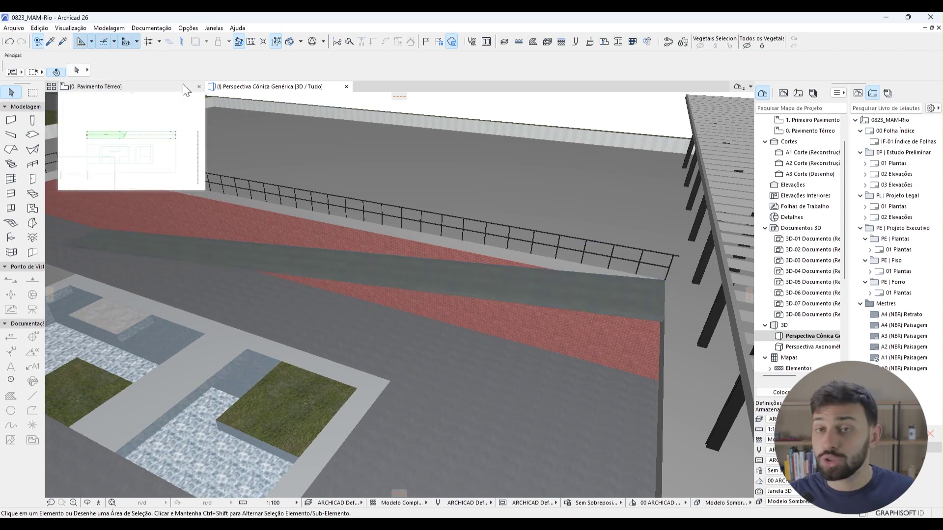
pyautogui.click(162, 87)
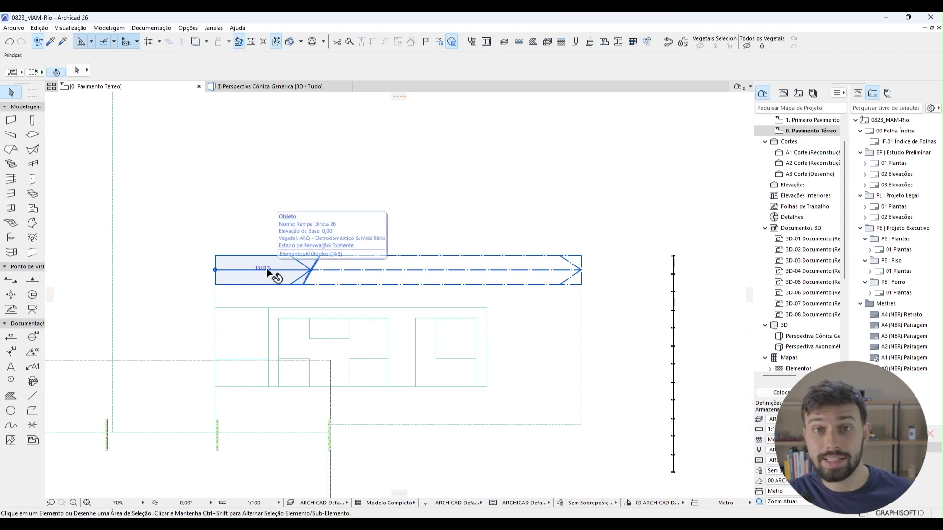
pyautogui.moveTo(338, 276)
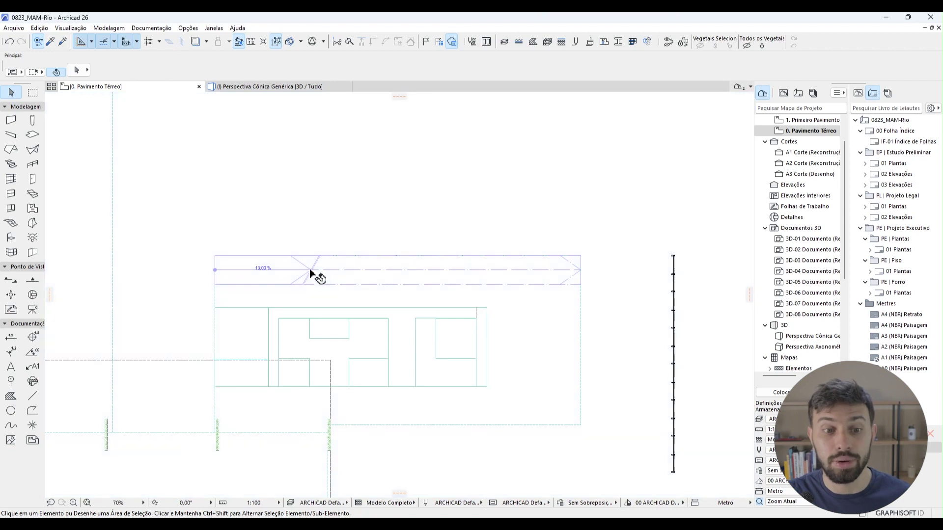
# Set the ramp's Símbolo de Fim to the open-arrow end symbol
pyautogui.click(311, 271)
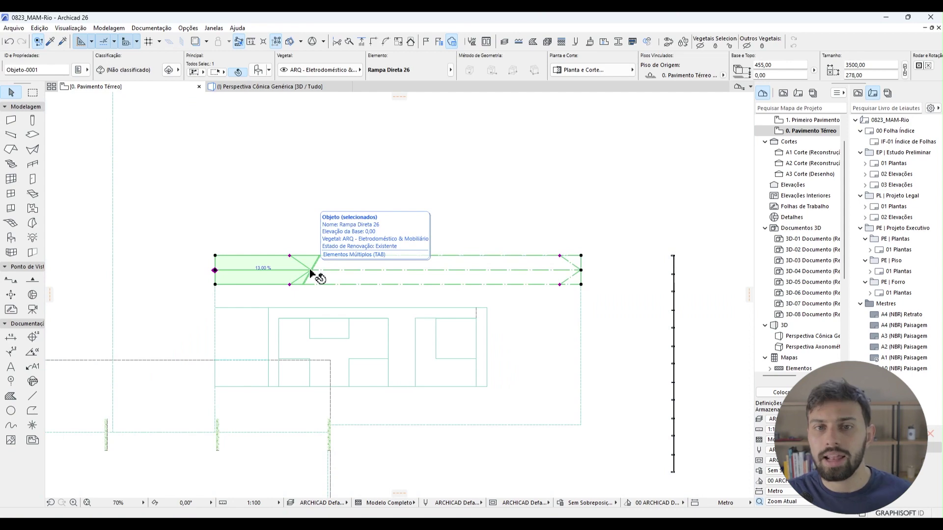
pyautogui.doubleClick(309, 270)
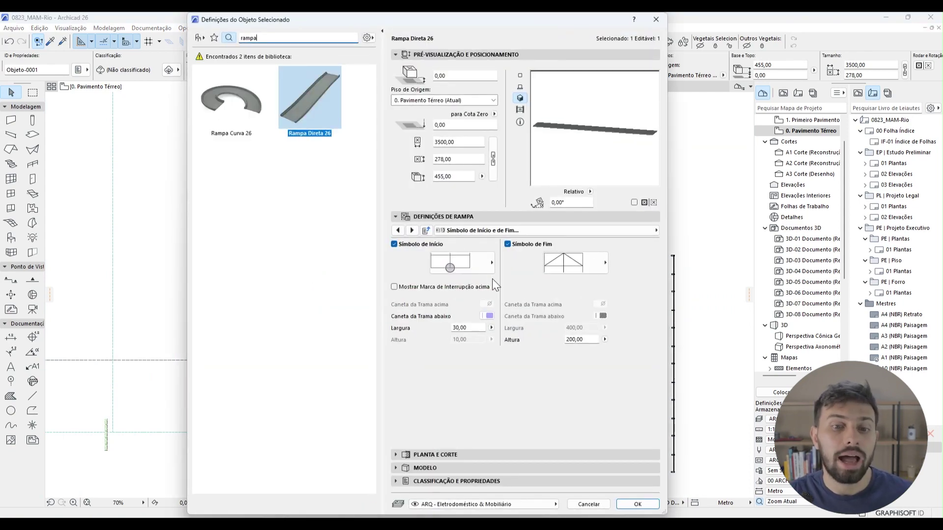
pyautogui.click(482, 269)
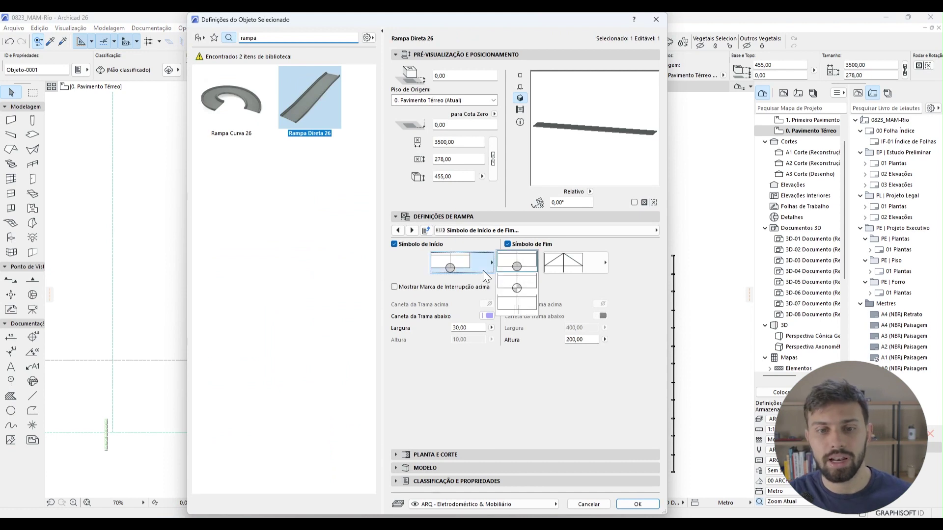
pyautogui.click(564, 265)
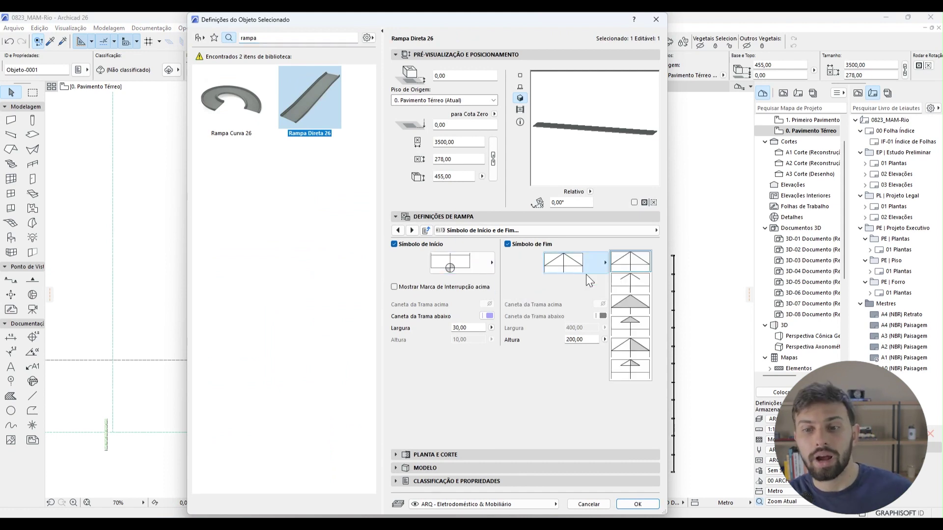
pyautogui.click(633, 290)
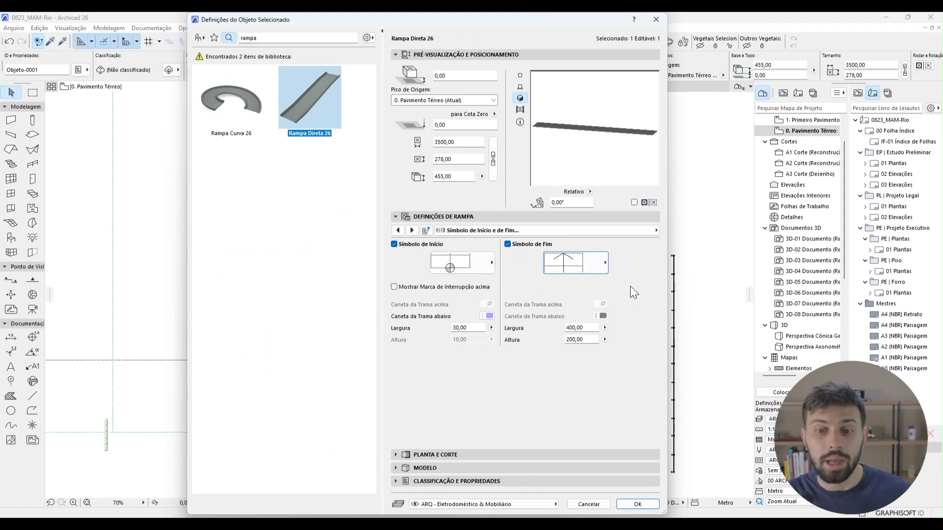
# Raise the ramp profile thickness from 20 to 60 and apply the settings
pyautogui.click(398, 231)
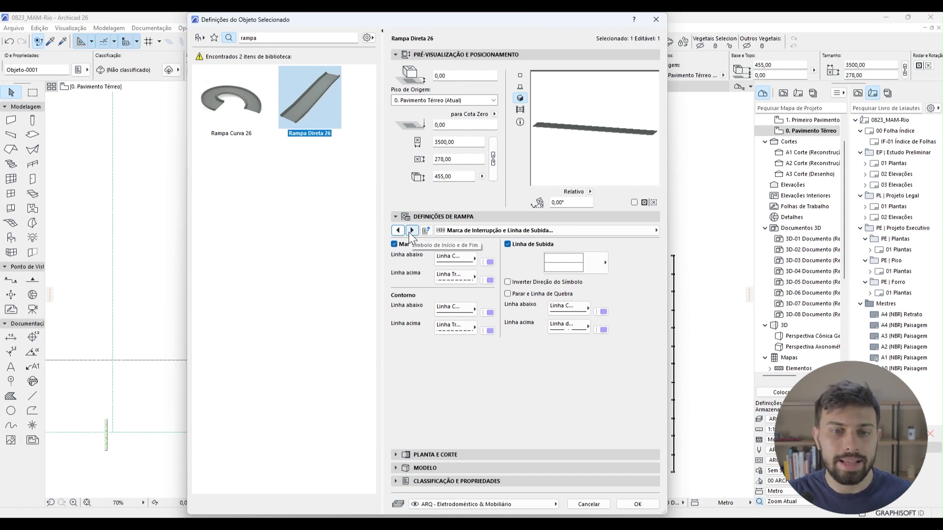
pyautogui.click(411, 231)
pyautogui.click(398, 231)
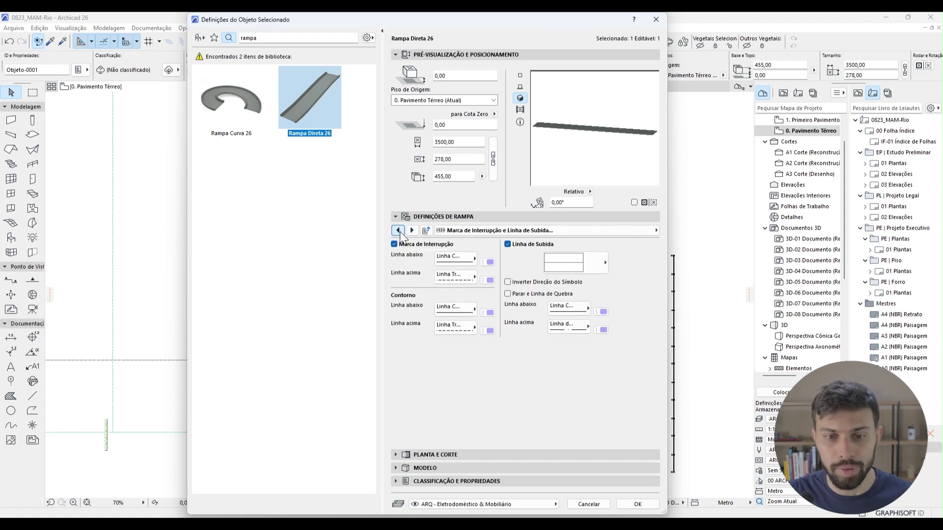
pyautogui.click(401, 234)
pyautogui.click(400, 234)
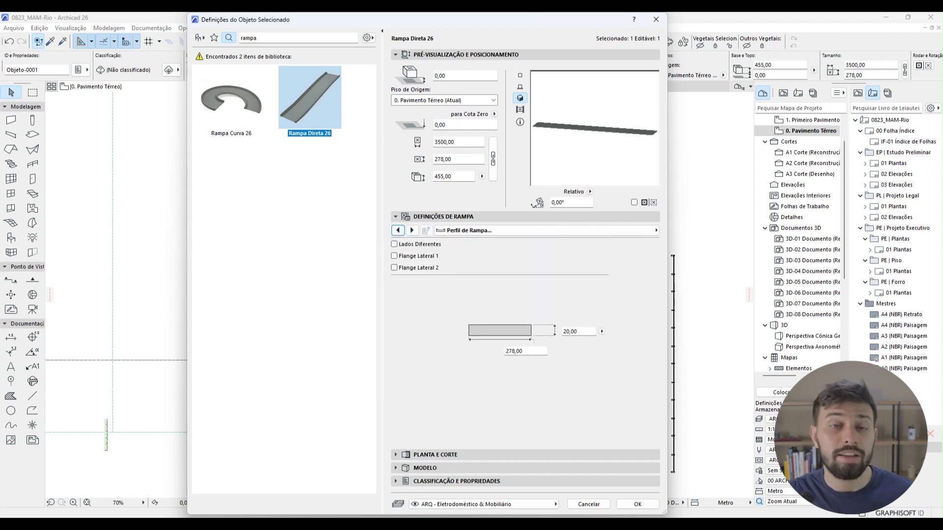
pyautogui.click(577, 331)
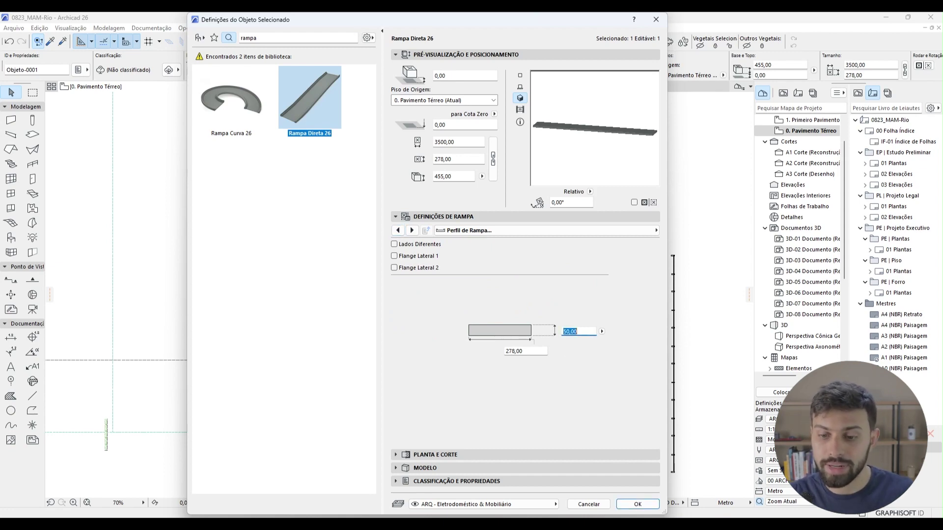
pyautogui.click(637, 505)
# Orbit to a lower 3D view and select the ramp
pyautogui.click(300, 87)
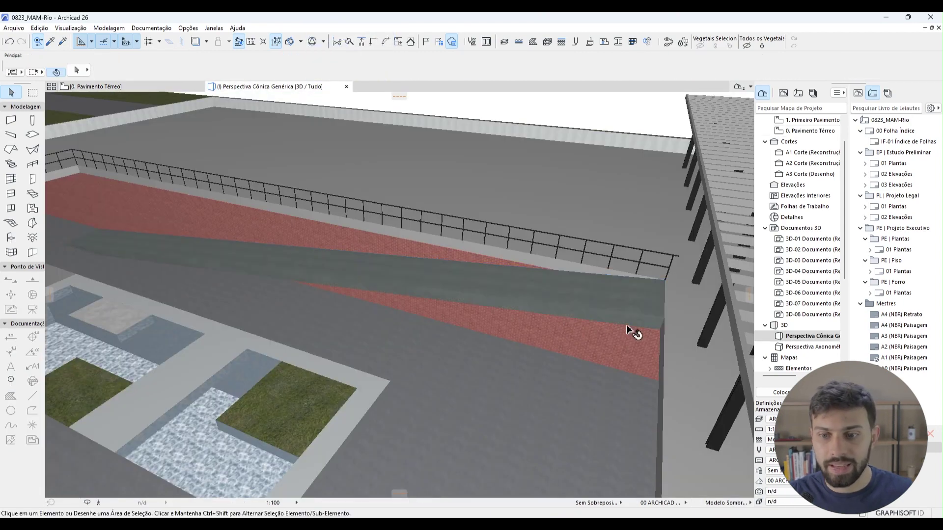
pyautogui.moveTo(630, 330)
pyautogui.mouseDown()
pyautogui.moveTo(647, 324)
pyautogui.moveTo(634, 279)
pyautogui.moveTo(626, 326)
pyautogui.moveTo(480, 274)
pyautogui.moveTo(568, 268)
pyautogui.moveTo(536, 262)
pyautogui.mouseUp()
pyautogui.click(536, 264)
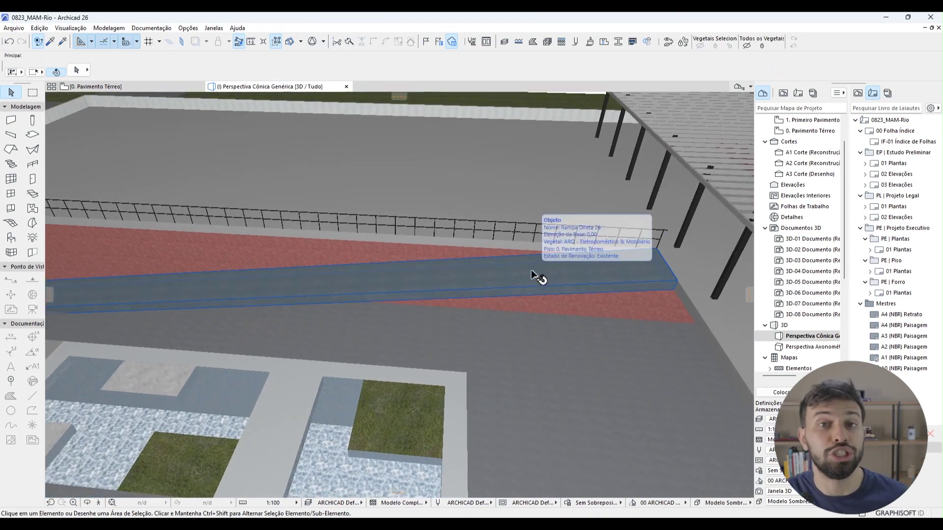
pyautogui.click(540, 276)
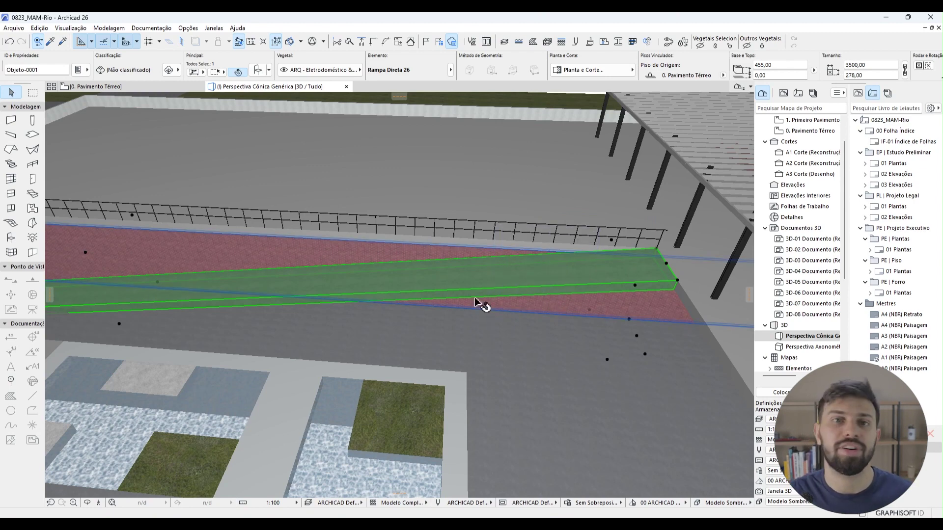
# Return to the 0. Pavimento Térreo plan, deselect, and show the Beam favorites
pyautogui.click(165, 88)
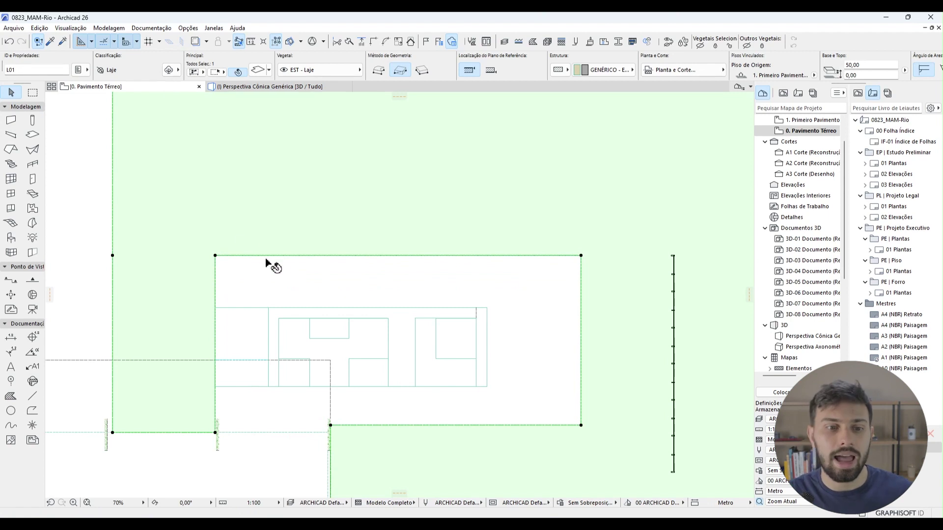
pyautogui.click(283, 270)
pyautogui.click(12, 136)
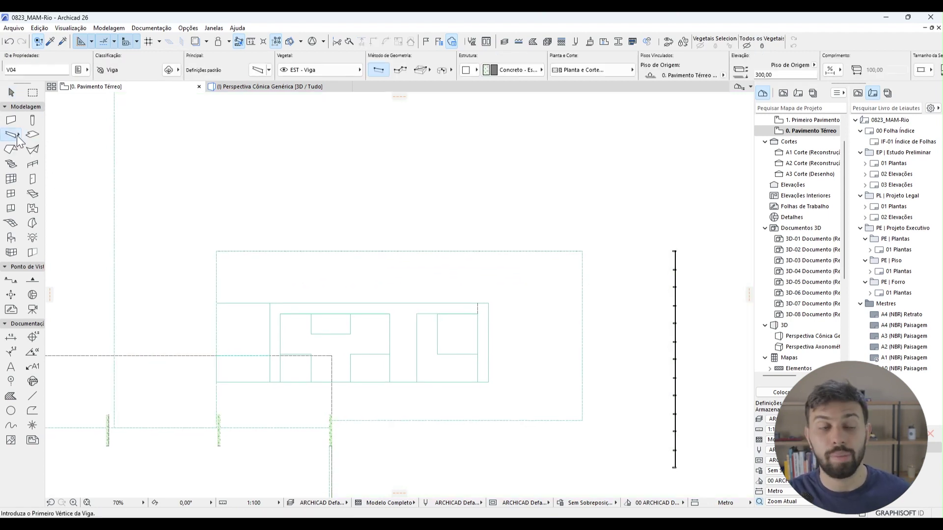
pyautogui.moveTo(62, 190)
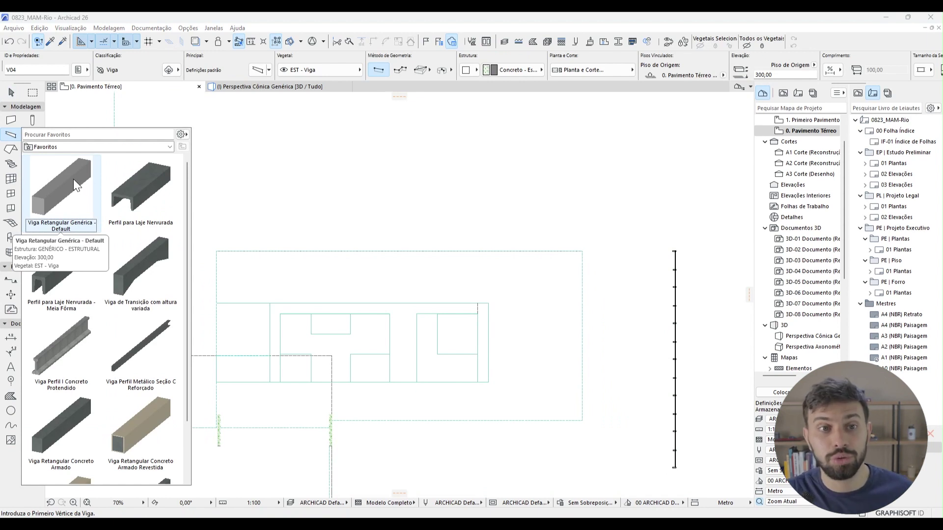
# Apply the Viga Retangular Genérica - Default favorite and put the beam on layer EST - Escada & Rampa
pyautogui.doubleClick(73, 185)
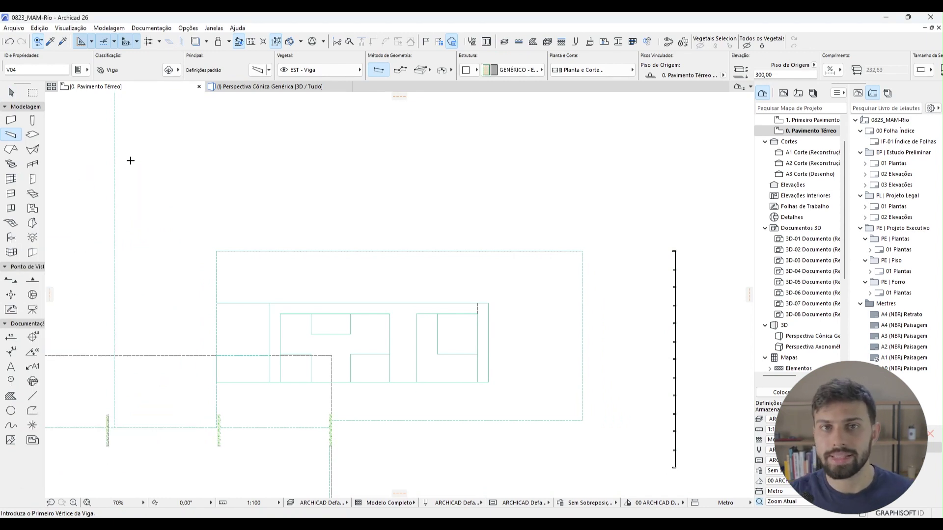
pyautogui.click(261, 70)
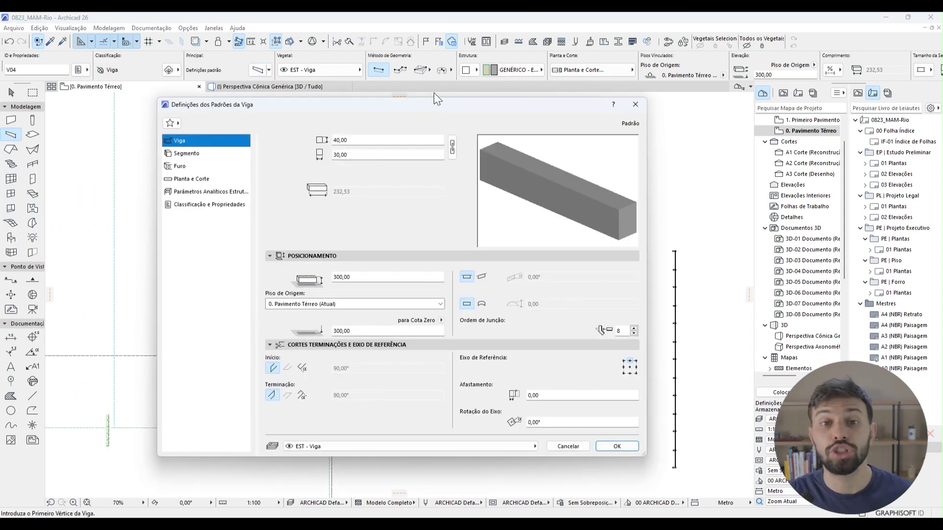
pyautogui.moveTo(445, 102); pyautogui.dragTo(464, 99)
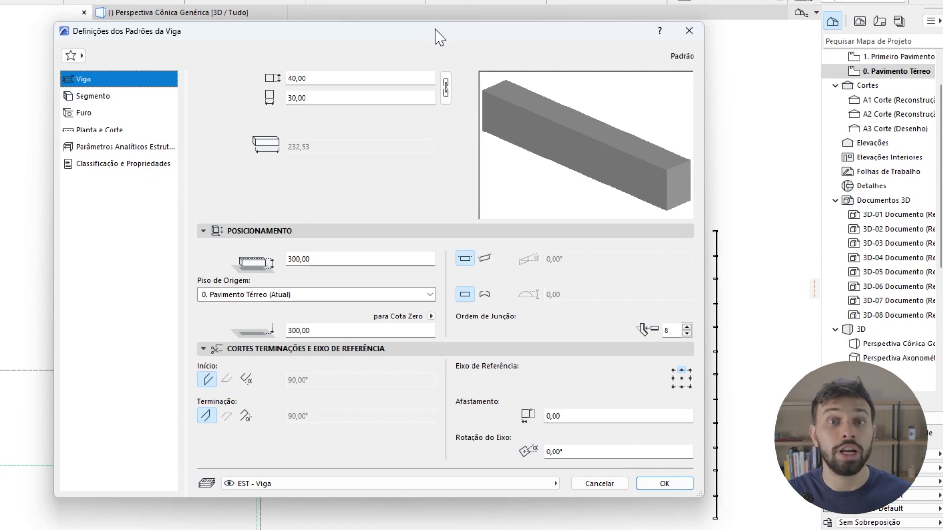
pyautogui.click(291, 484)
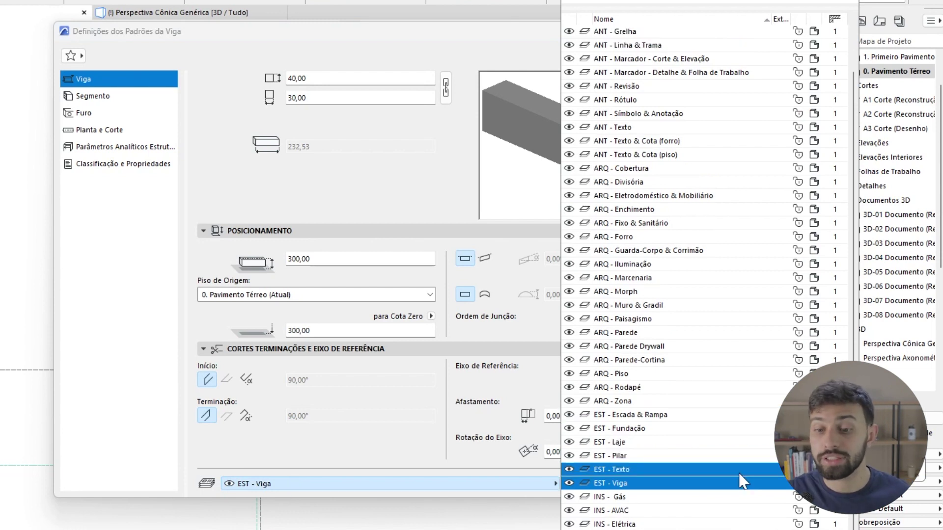
pyautogui.press('Escape')
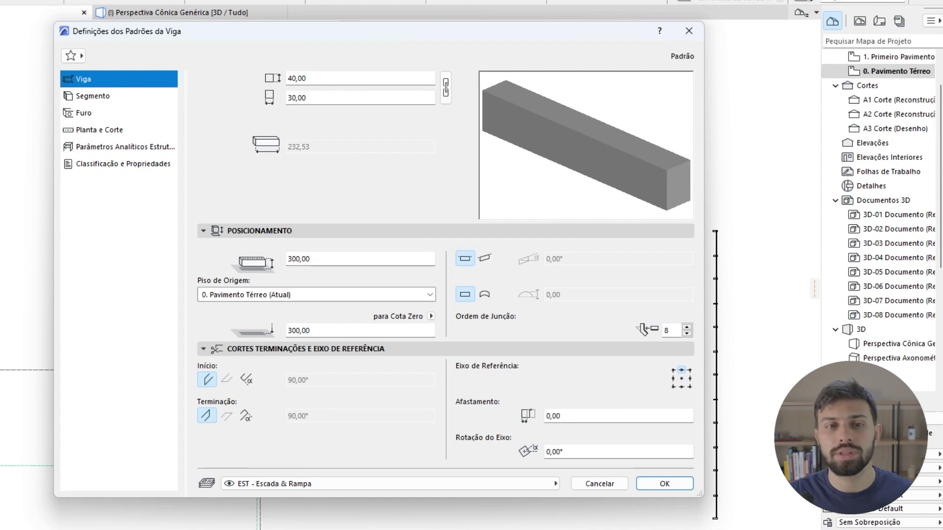
# Set beam height 50, width 350, offset 0,00, top-middle axis, and start drawing it
pyautogui.click(300, 79)
pyautogui.write('50')
pyautogui.press('Tab')
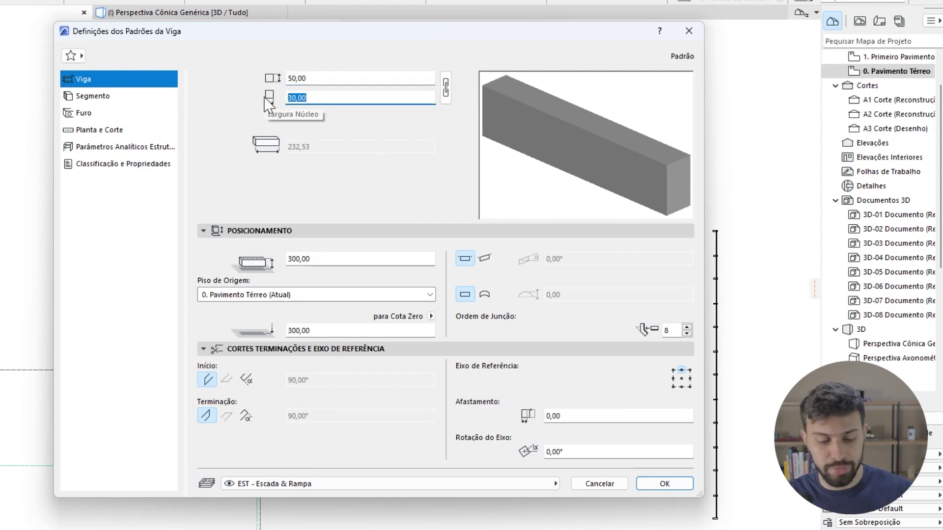
pyautogui.write('350')
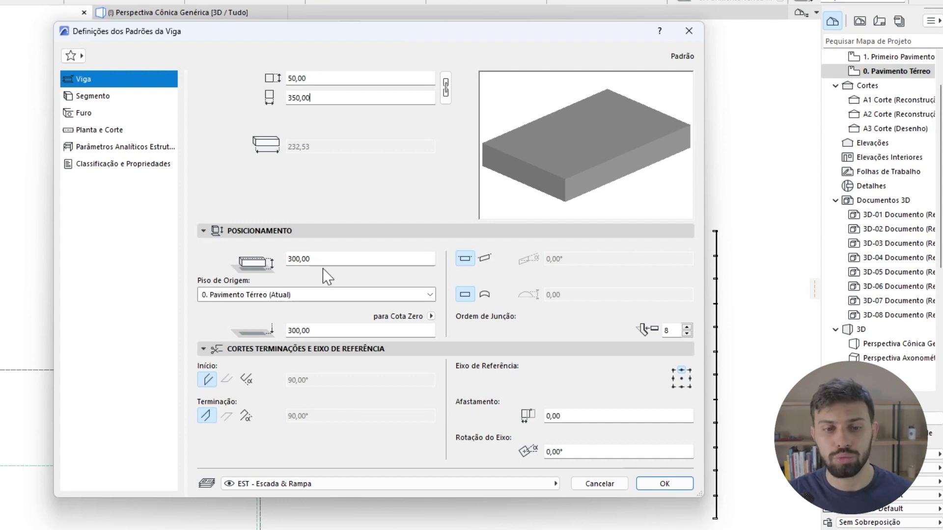
pyautogui.press('Tab')
pyautogui.write('0,00')
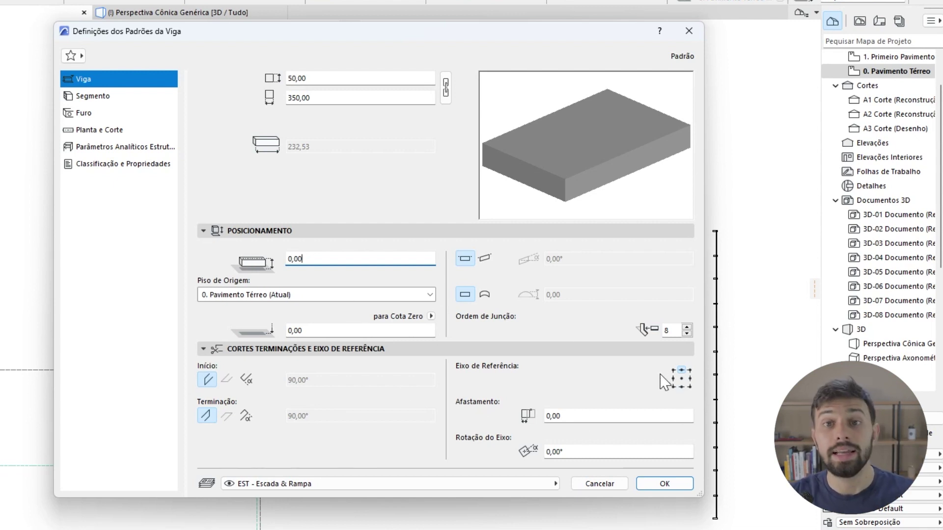
pyautogui.click(679, 378)
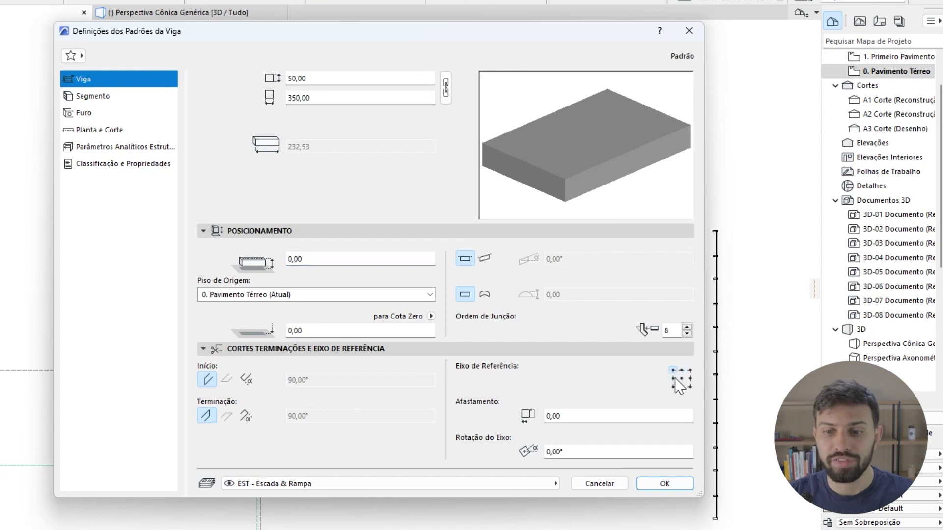
pyautogui.click(690, 378)
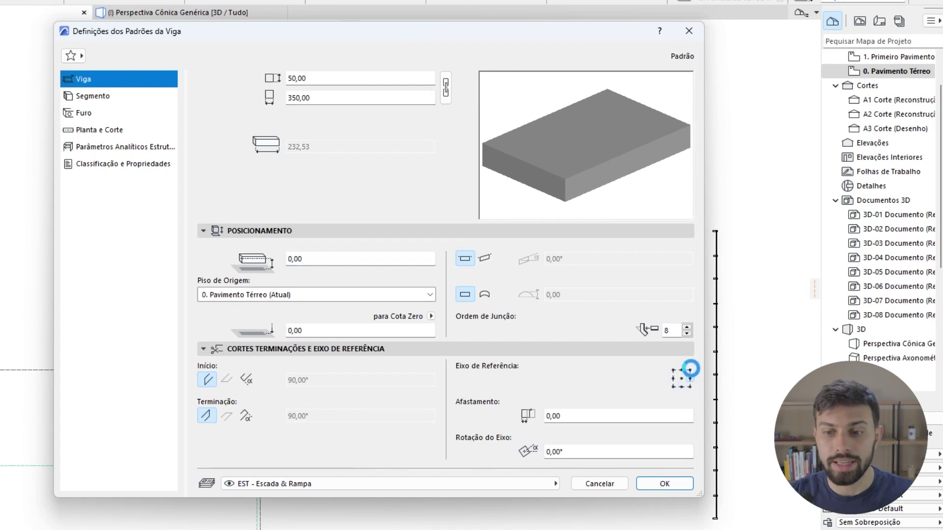
pyautogui.click(682, 369)
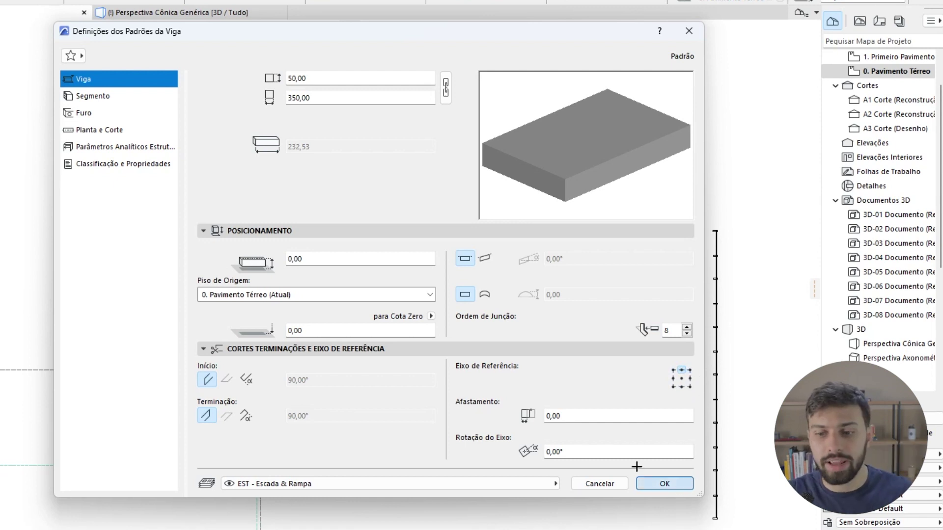
pyautogui.click(673, 484)
pyautogui.click(214, 264)
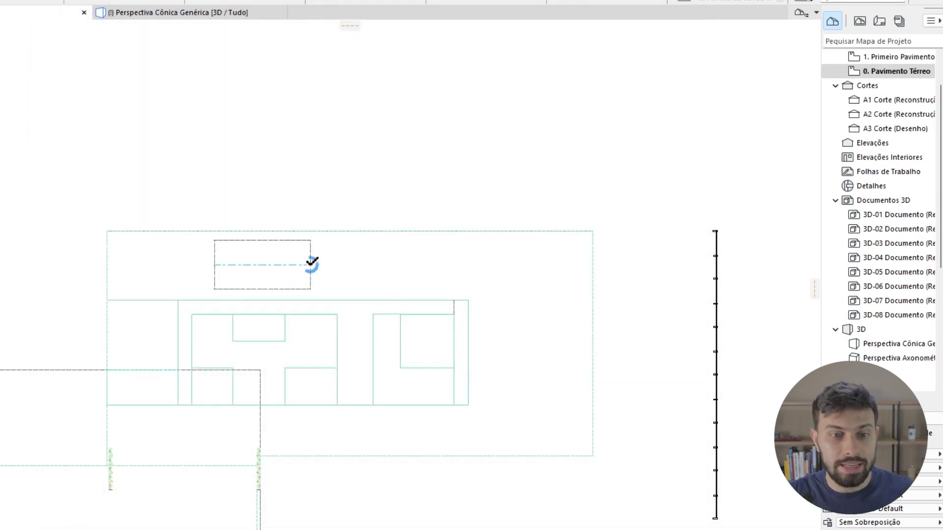
# Finish the beam and show it on its own in the 3D view
pyautogui.click(312, 265)
pyautogui.press('F5')
pyautogui.moveTo(290, 259)
pyautogui.keyDown('shift'); pyautogui.mouseDown(button='middle')
pyautogui.moveTo(573, 289)
pyautogui.moveTo(192, 316)
pyautogui.moveTo(326, 442)
pyautogui.moveTo(341, 287)
pyautogui.mouseUp(button='middle'); pyautogui.keyUp('shift')
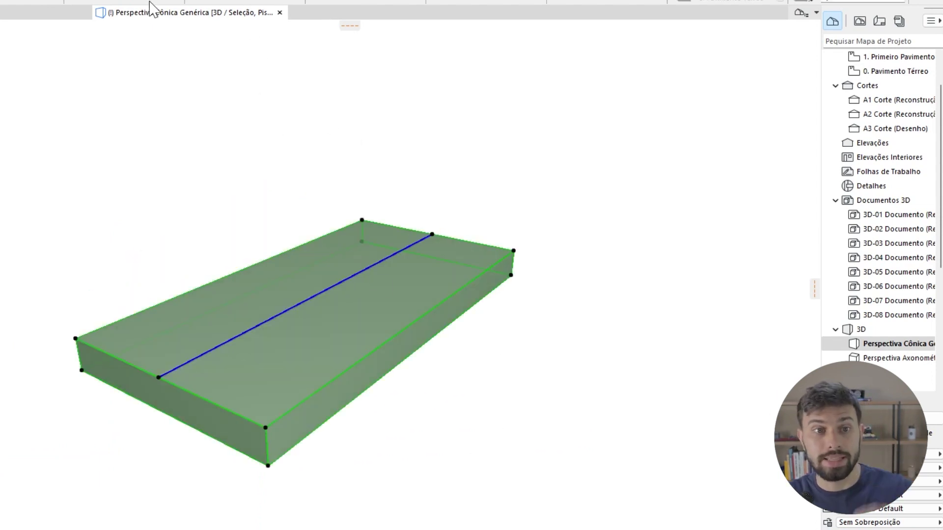
# Switch the selected beam to an inclined beam, leaving its slope at 0,00°
pyautogui.hotkey('ctrl', 't')
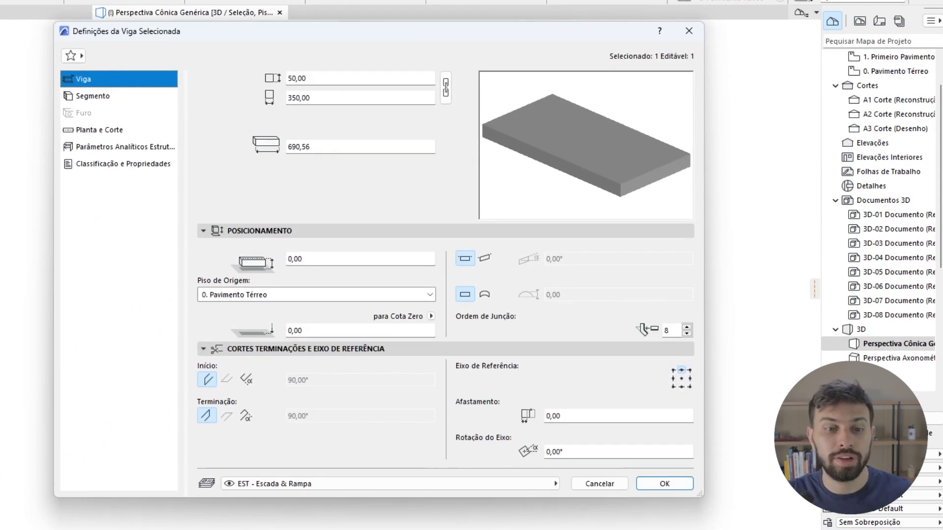
pyautogui.click(295, 259)
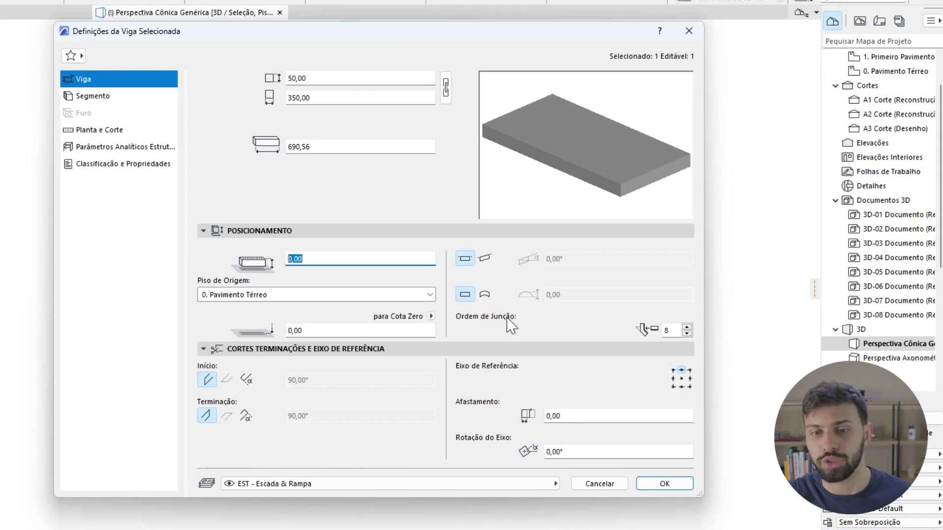
pyautogui.click(484, 258)
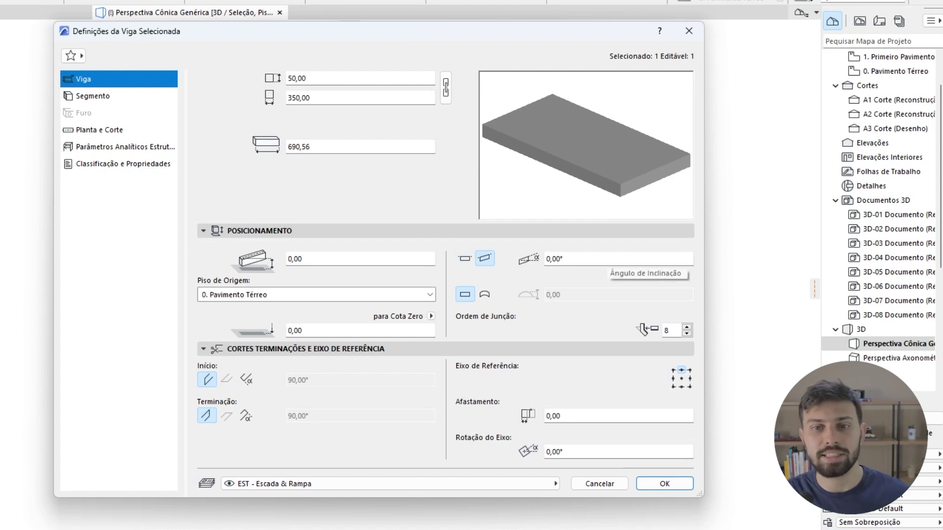
pyautogui.click(611, 259)
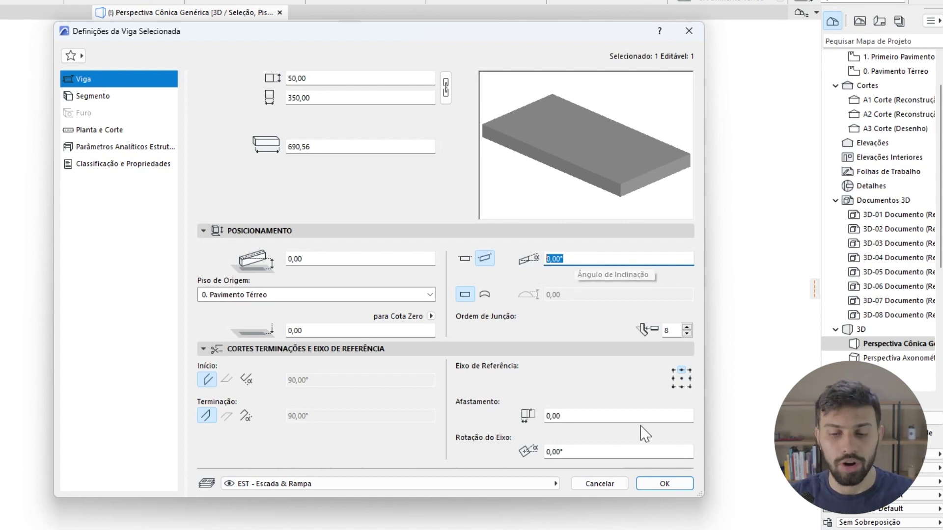
pyautogui.click(663, 485)
# Set the roof slope to 6 percent in the roof settings
pyautogui.click(88, 245)
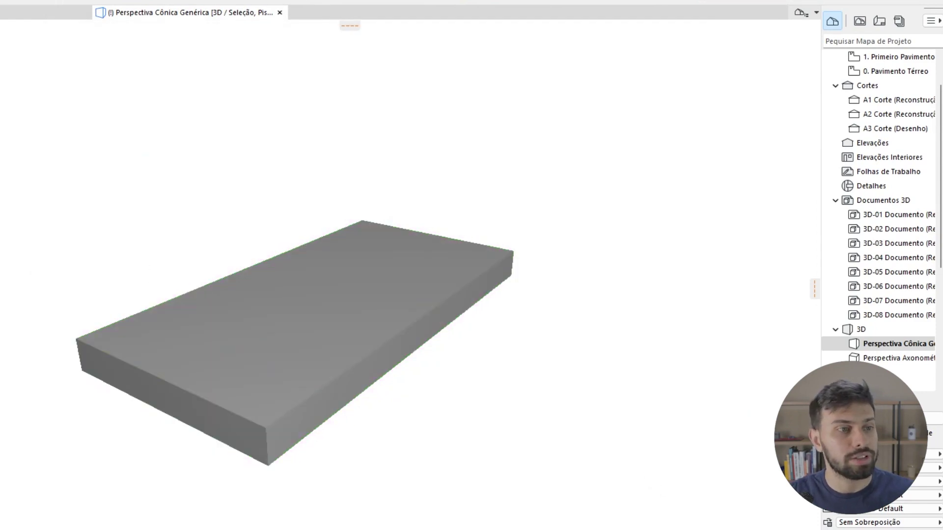
pyautogui.hotkey('ctrl', 't')
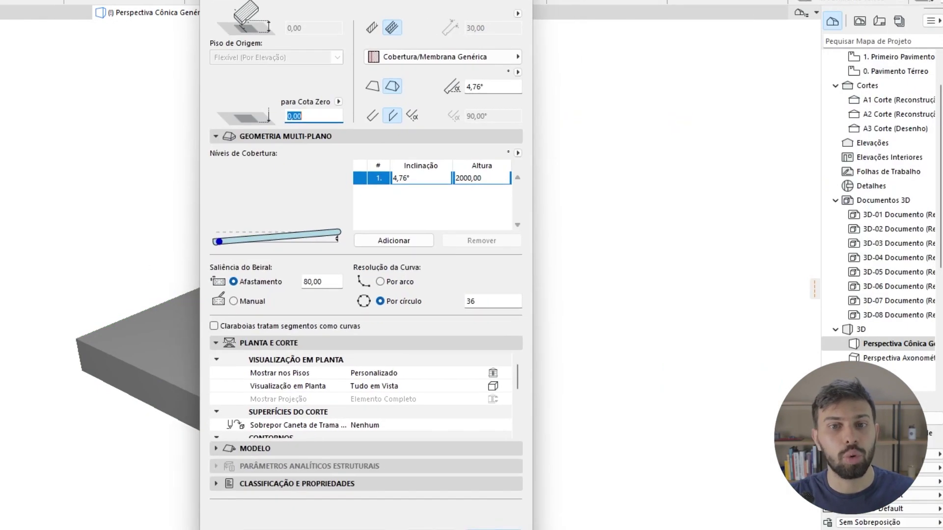
pyautogui.click(483, 86)
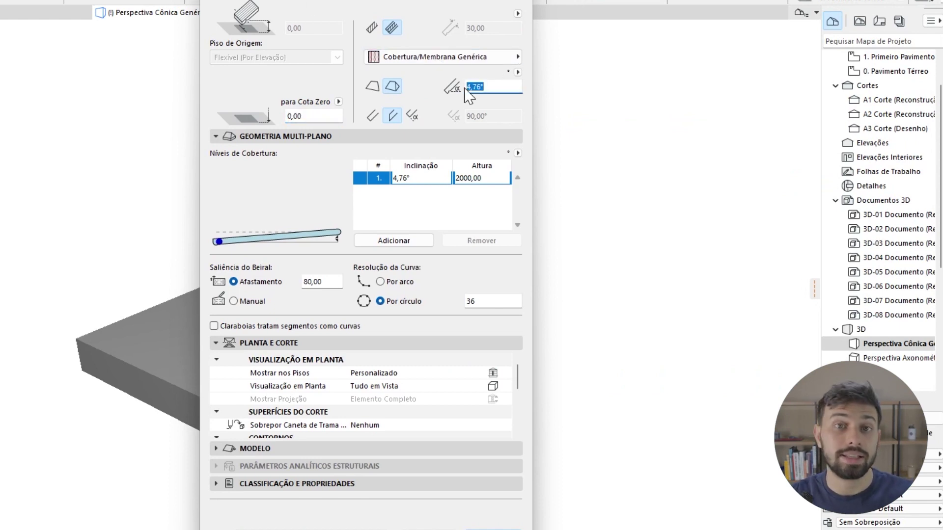
pyautogui.click(517, 71)
pyautogui.click(540, 81)
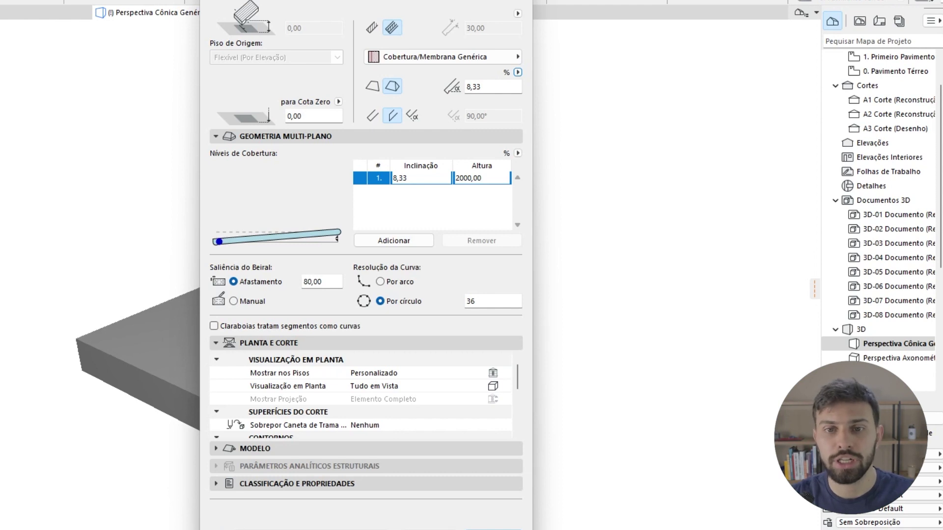
pyautogui.press('Tab')
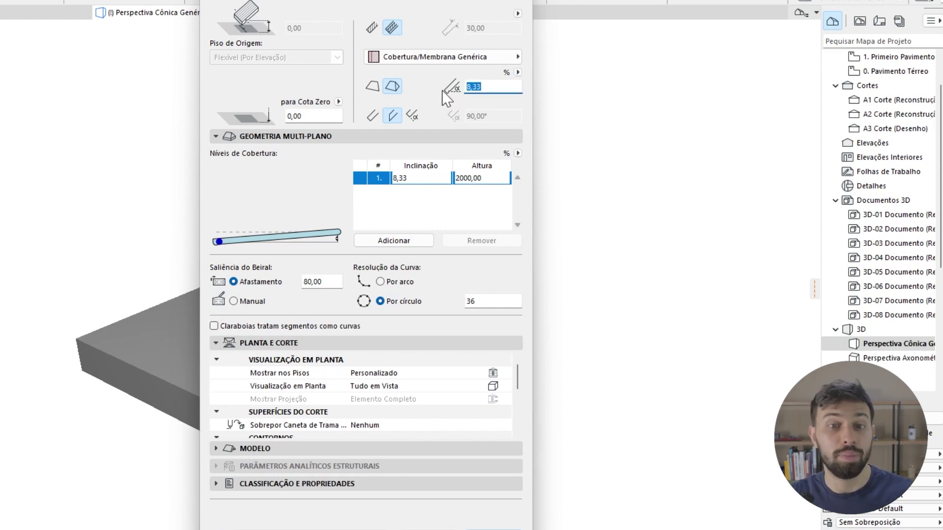
pyautogui.write('6')
pyautogui.press('Return')
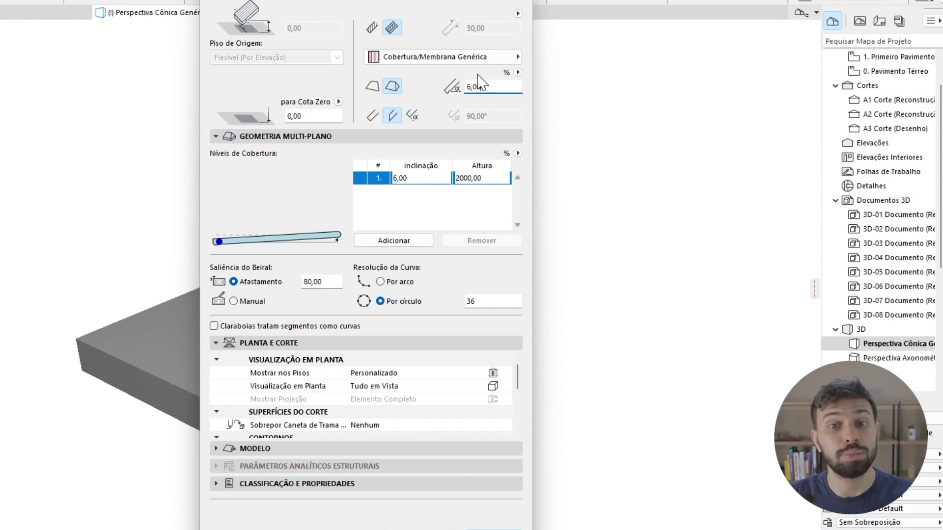
# Switch the slope unit back to degrees to read 3,43°, then close the dialog
pyautogui.click(518, 72)
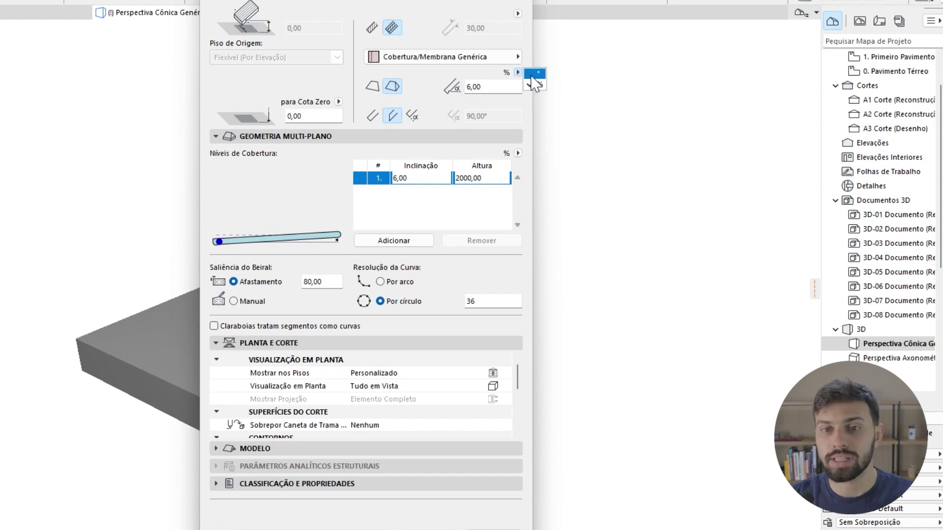
pyautogui.click(483, 86)
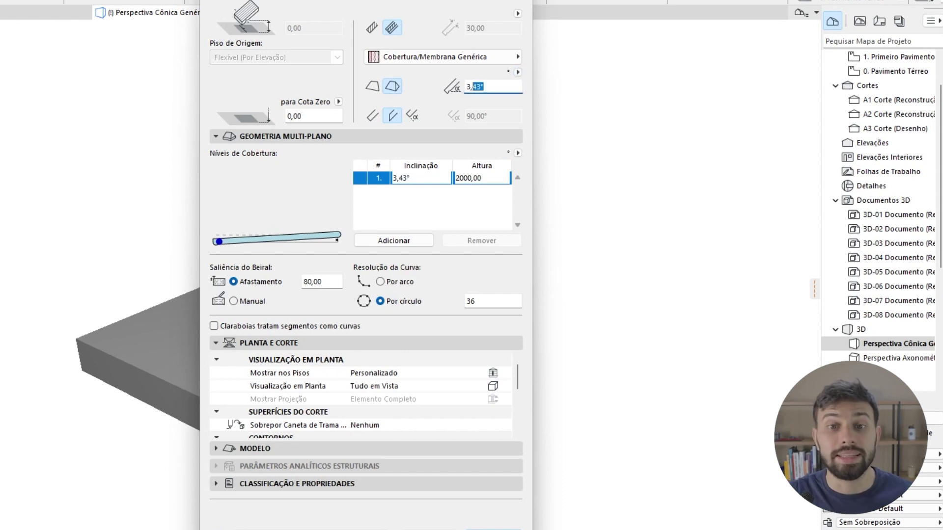
pyautogui.moveTo(472, 87); pyautogui.dragTo(465, 88)
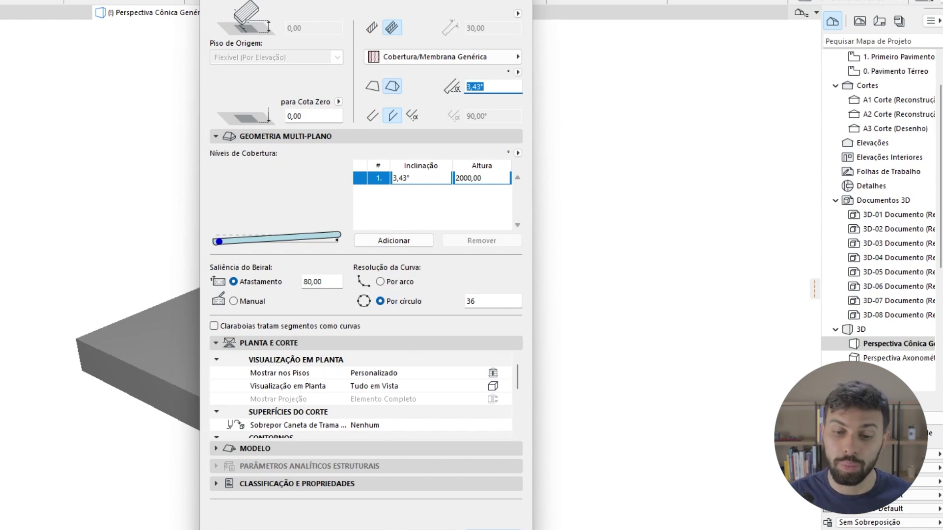
pyautogui.click(497, 528)
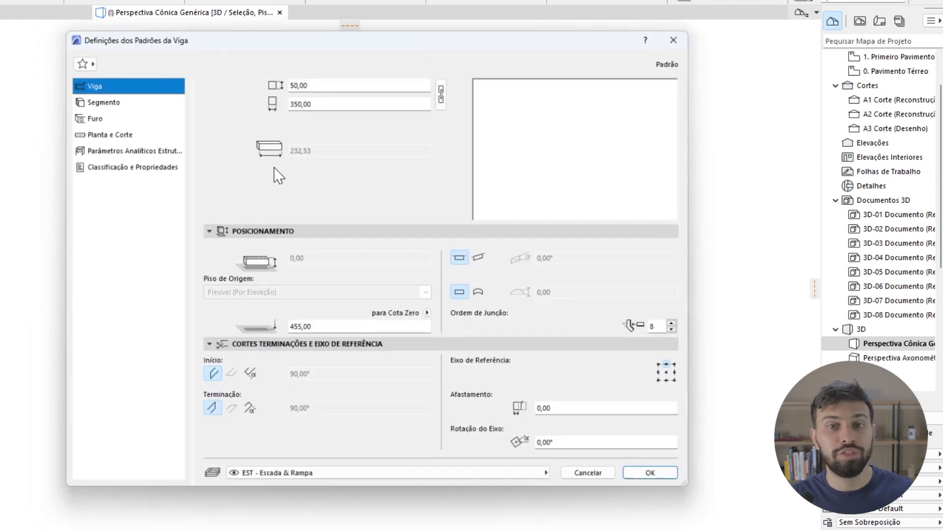
# Review and accept the beam default settings
pyautogui.hotkey('ctrl', 't')
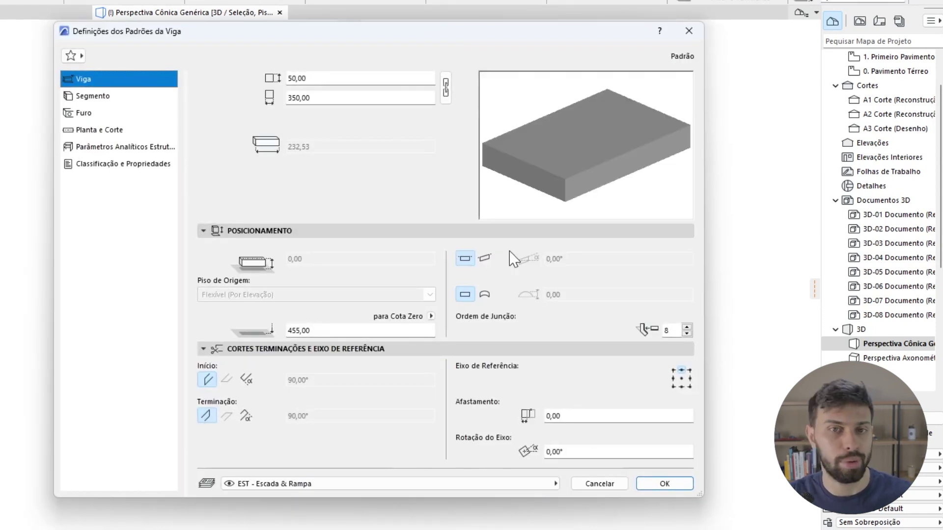
pyautogui.click(93, 95)
pyautogui.click(665, 484)
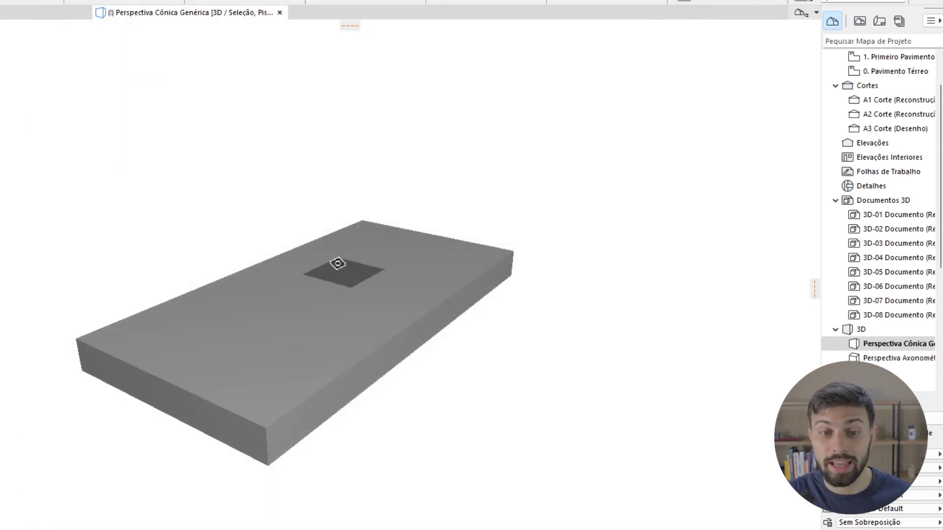
# On the ground floor plan, replace the test beam with one about 3500 long spanning the ramp
pyautogui.click(38, 17)
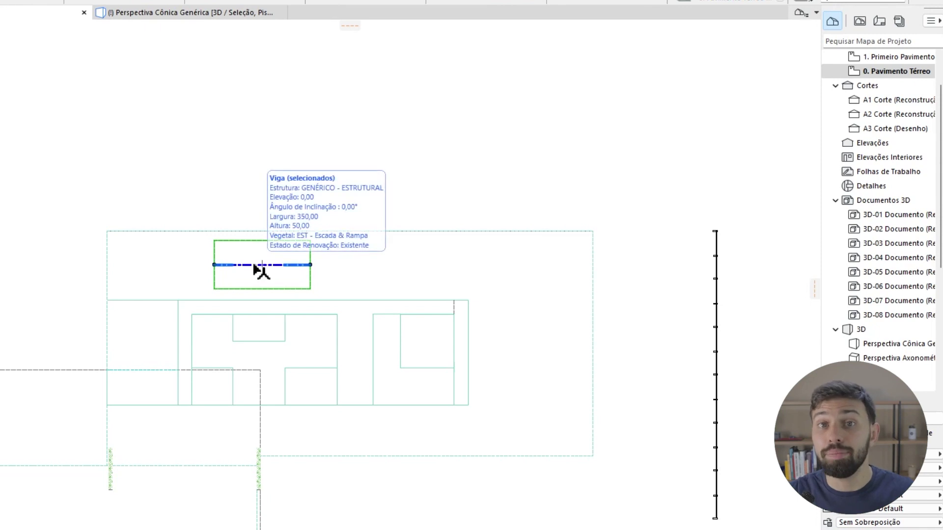
pyautogui.press('Delete')
pyautogui.click(107, 266)
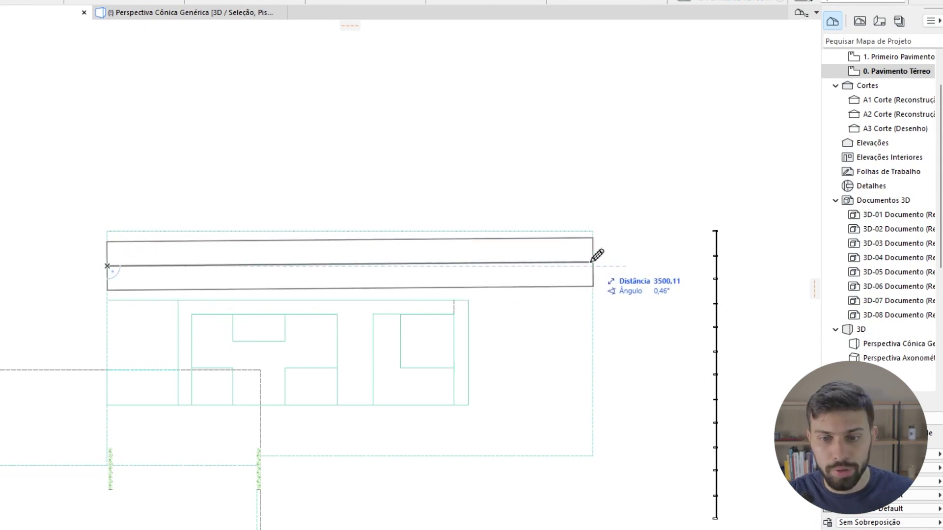
pyautogui.click(593, 264)
pyautogui.scroll(1, 594, 243)
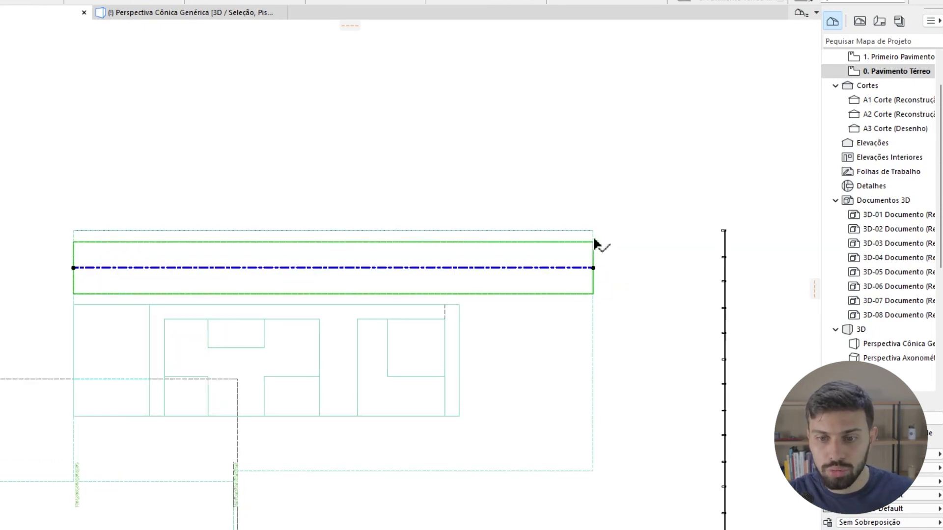
pyautogui.scroll(2, 595, 243)
pyautogui.click(594, 242)
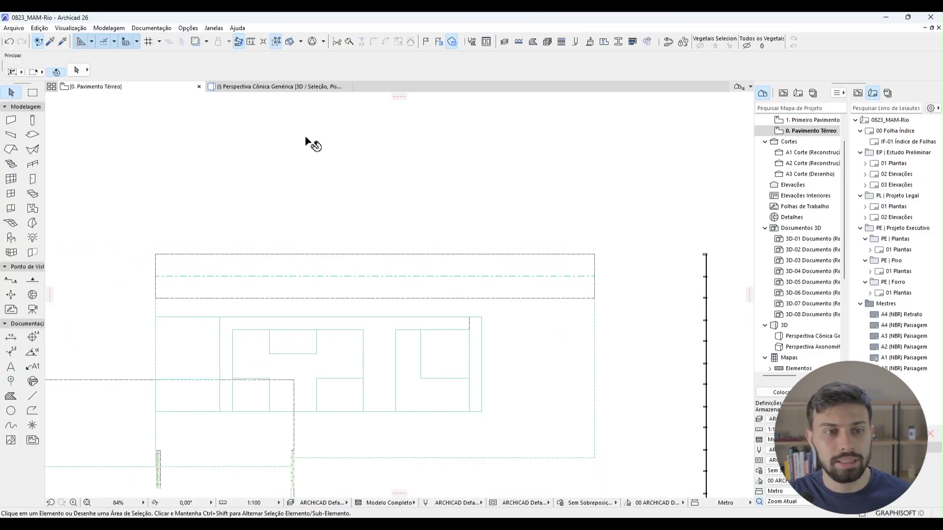
# In 3D, raise the beam's far end to slope it at 7,41°, then return to the ground floor plan
pyautogui.click(303, 88)
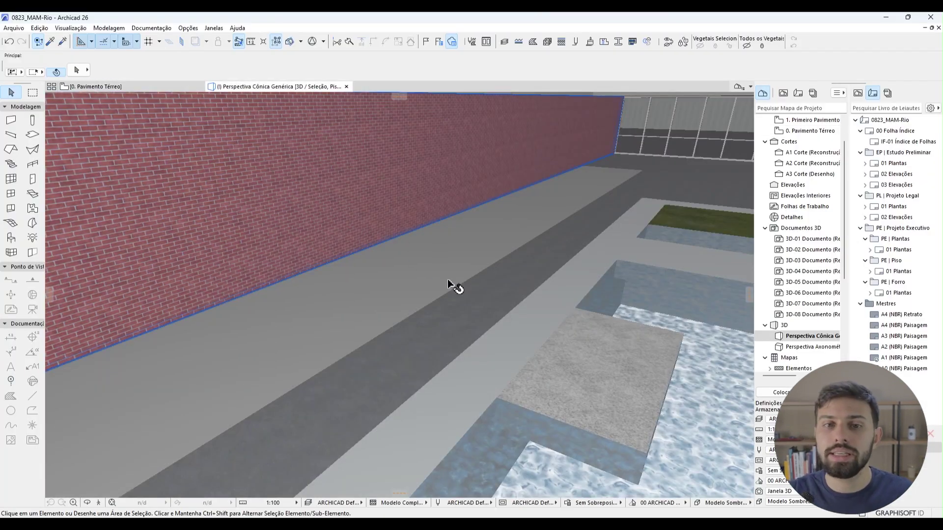
pyautogui.moveTo(569, 280)
pyautogui.keyDown('shift'); pyautogui.mouseDown(button='middle')
pyautogui.moveTo(579, 232)
pyautogui.moveTo(594, 223)
pyautogui.moveTo(482, 265)
pyautogui.moveTo(246, 236)
pyautogui.moveTo(315, 247)
pyautogui.moveTo(600, 248)
pyautogui.moveTo(600, 225)
pyautogui.moveTo(524, 291)
pyautogui.mouseUp(button='middle'); pyautogui.keyUp('shift')
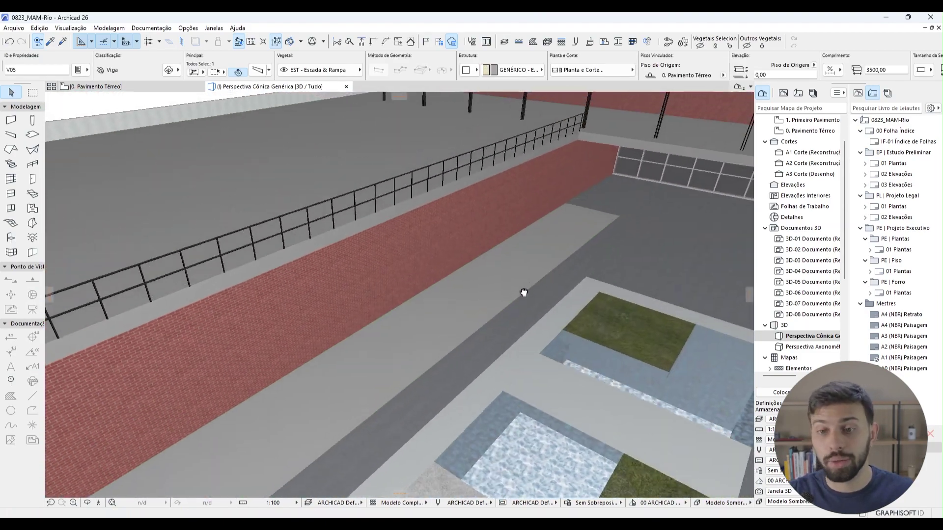
pyautogui.click(592, 211)
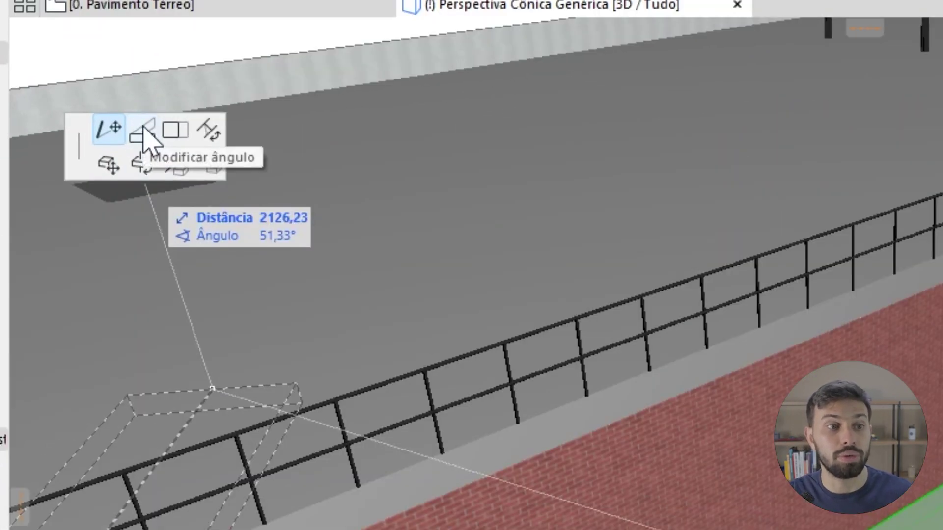
pyautogui.click(143, 129)
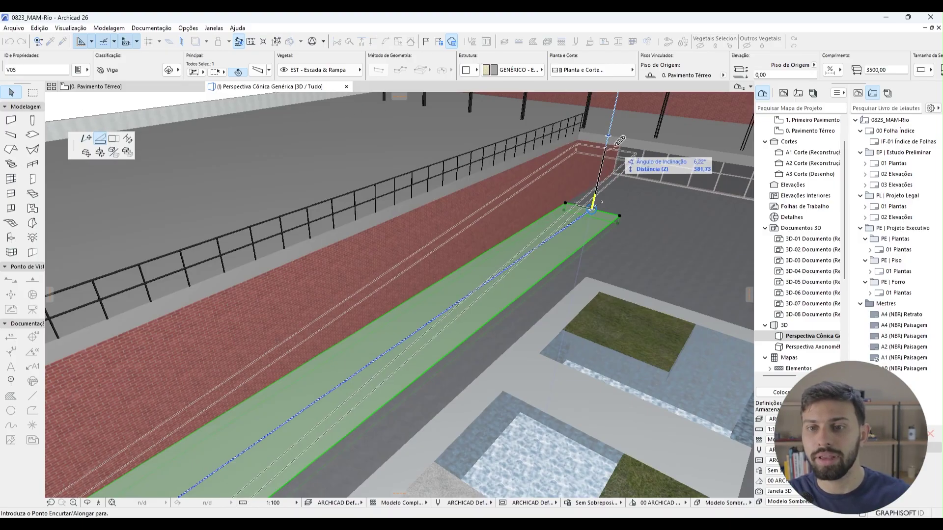
pyautogui.click(608, 130)
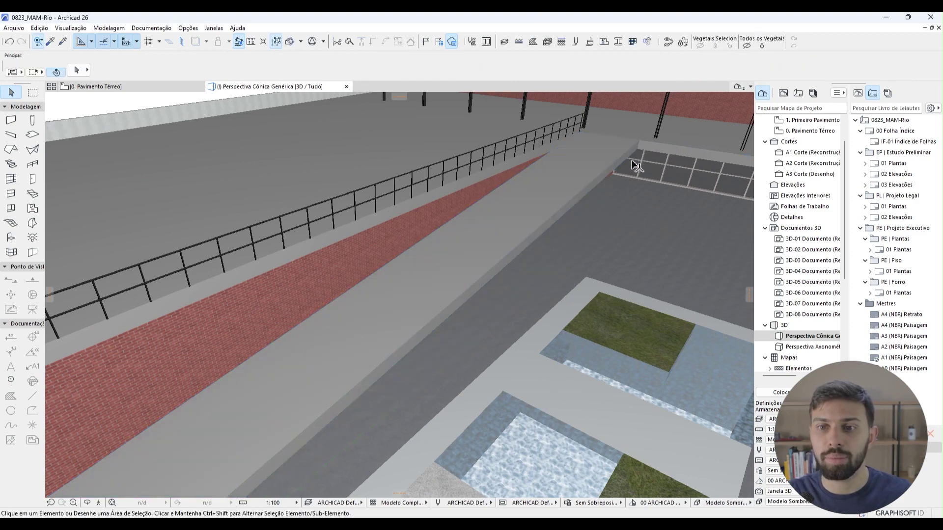
pyautogui.moveTo(565, 157)
pyautogui.keyDown('shift'); pyautogui.mouseDown(button='middle')
pyautogui.moveTo(444, 188)
pyautogui.moveTo(249, 181)
pyautogui.moveTo(391, 308)
pyautogui.moveTo(553, 326)
pyautogui.moveTo(664, 268)
pyautogui.moveTo(496, 297)
pyautogui.mouseUp(button='middle'); pyautogui.keyUp('shift')
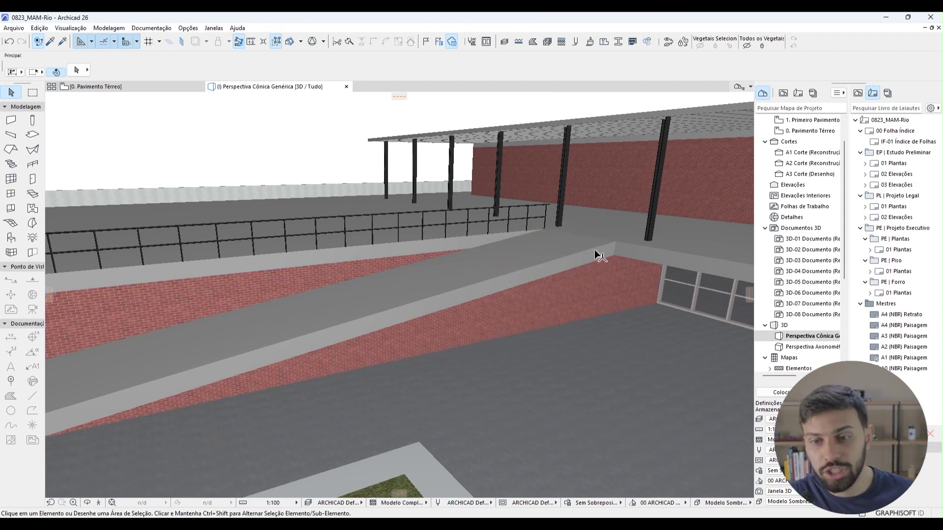
pyautogui.moveTo(117, 87)
pyautogui.click(165, 92)
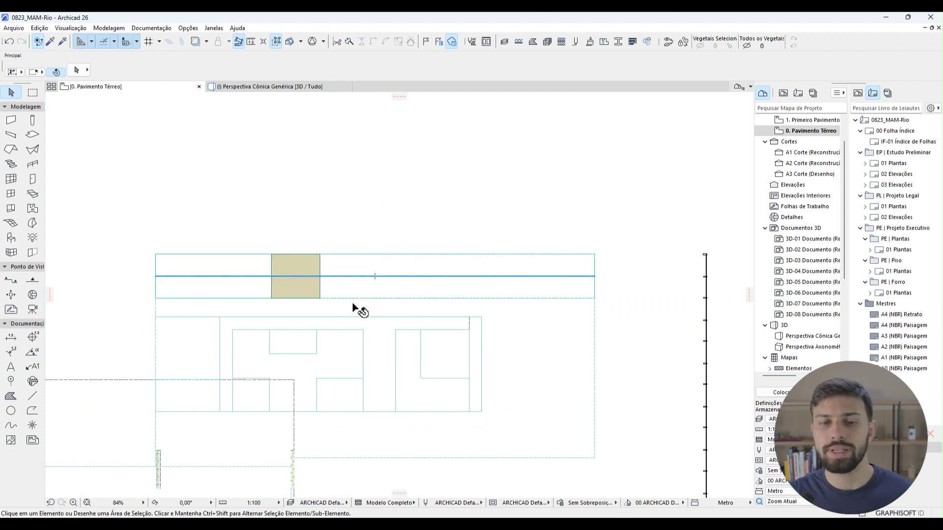
pyautogui.scroll(3, 361, 314)
pyautogui.moveTo(365, 309); pyautogui.dragTo(382, 330, button='middle')
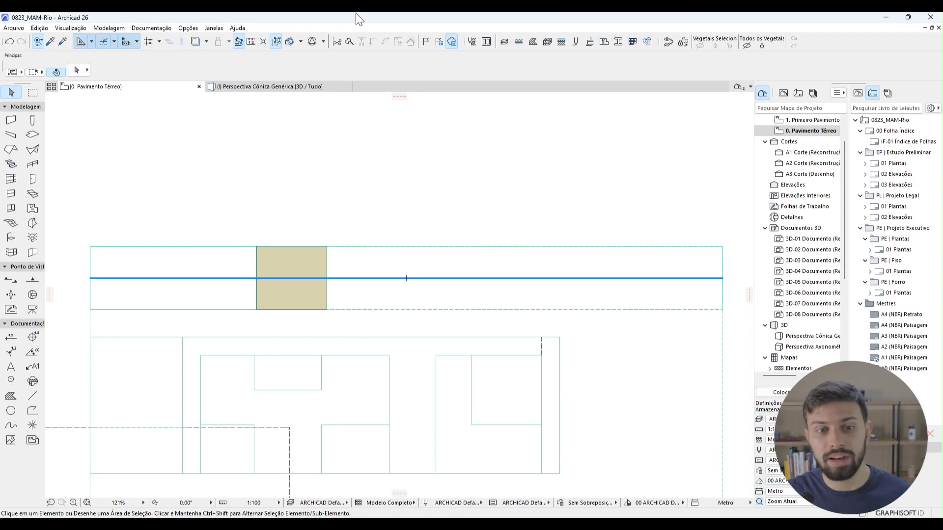
pyautogui.click(270, 240)
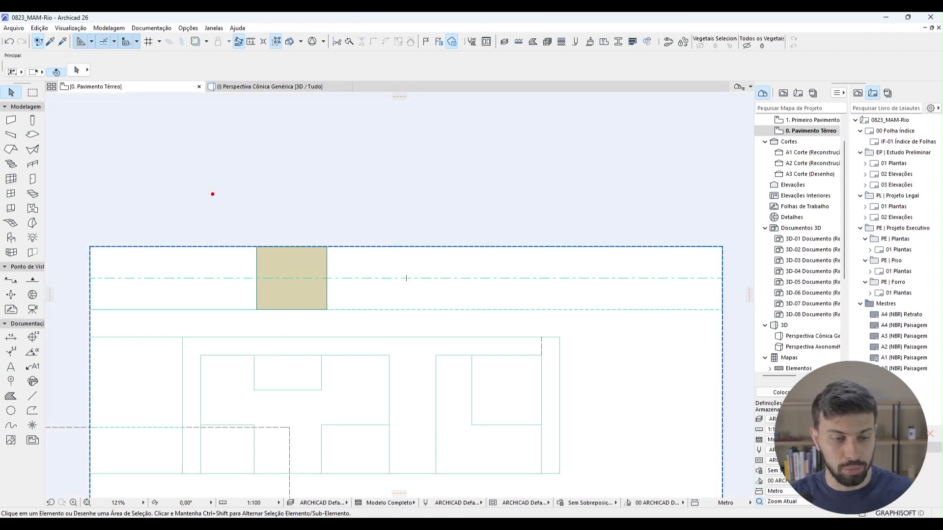
pyautogui.moveTo(212, 193); pyautogui.dragTo(198, 261)
pyautogui.moveTo(282, 199); pyautogui.dragTo(287, 230)
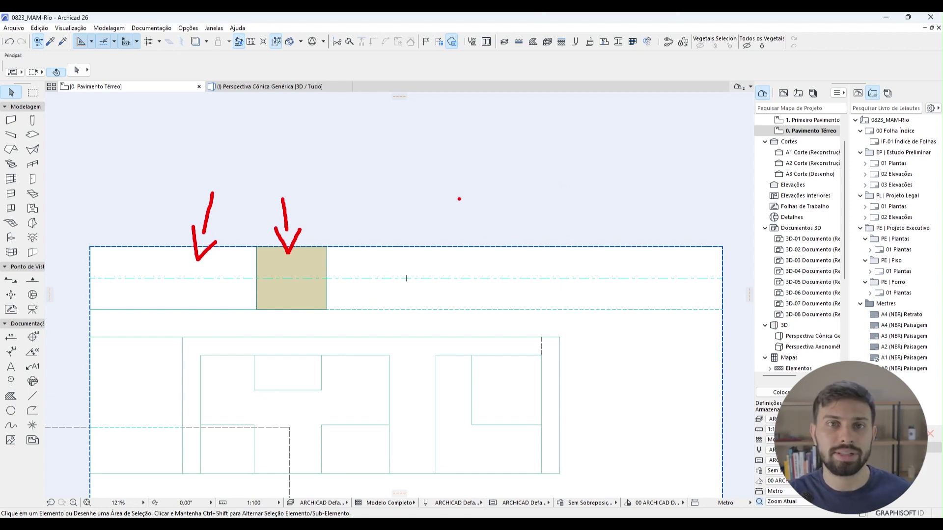
pyautogui.moveTo(447, 208)
pyautogui.mouseDown()
pyautogui.moveTo(474, 248)
pyautogui.moveTo(469, 266)
pyautogui.mouseUp()
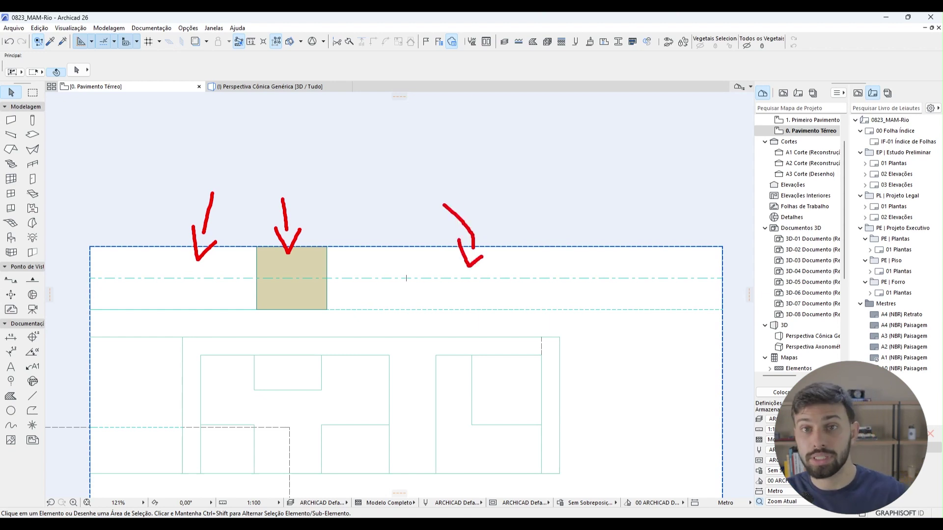
pyautogui.press('Escape')
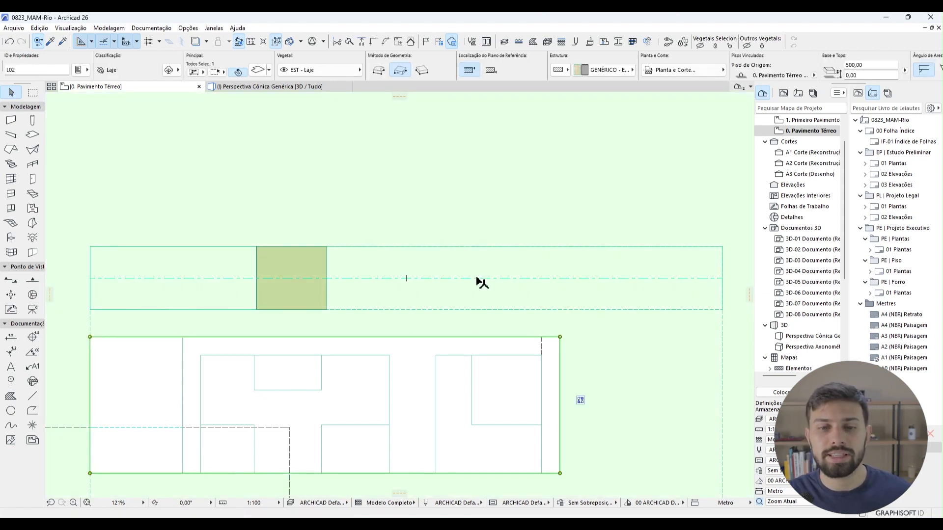
# Set the sloped beam's plan display to Tudo em Vista under Planta e Corte
pyautogui.click(479, 278)
pyautogui.doubleClick(477, 278)
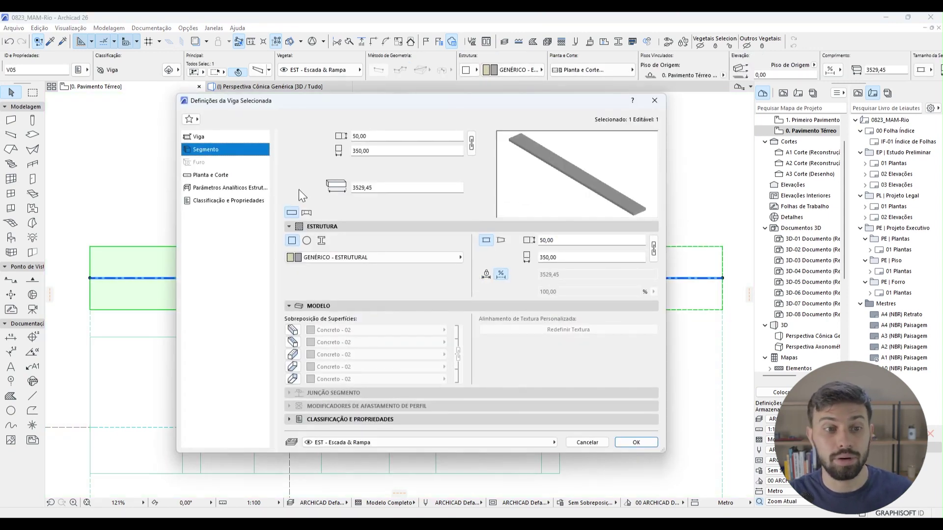
pyautogui.click(234, 175)
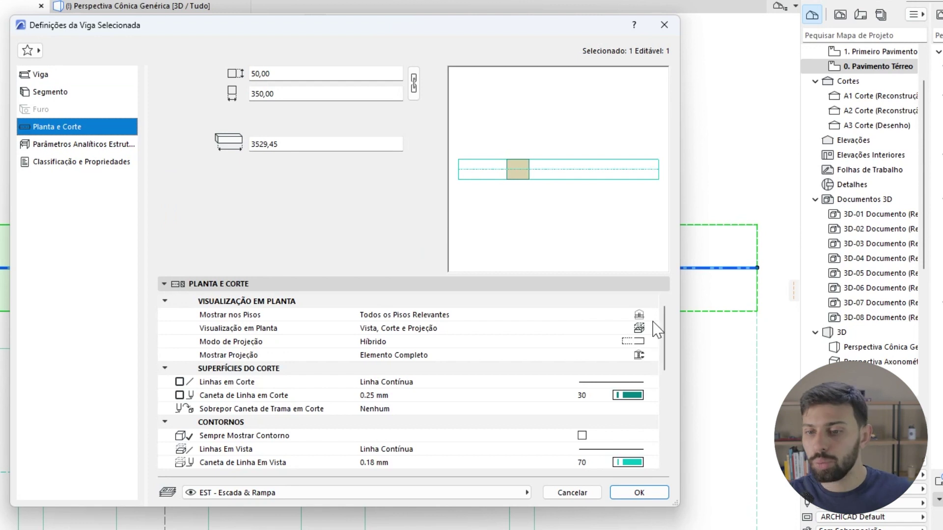
pyautogui.click(652, 328)
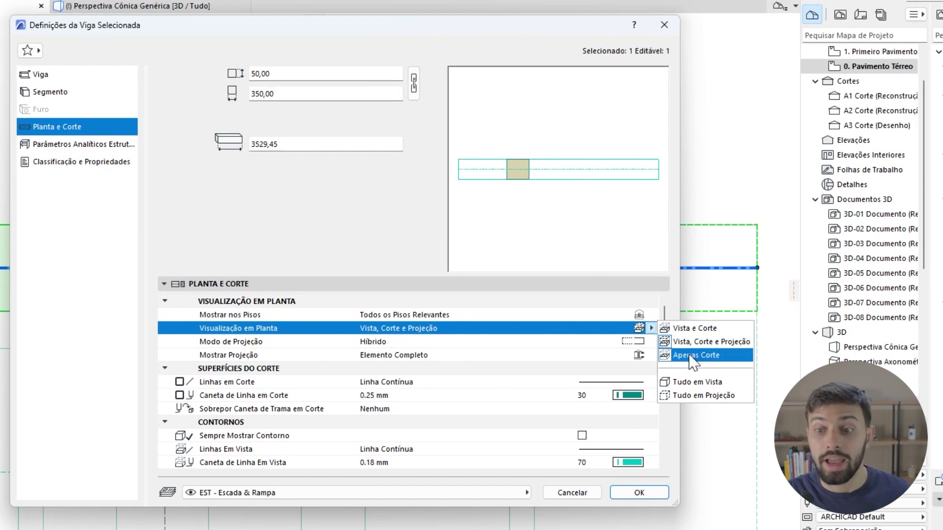
pyautogui.click(695, 328)
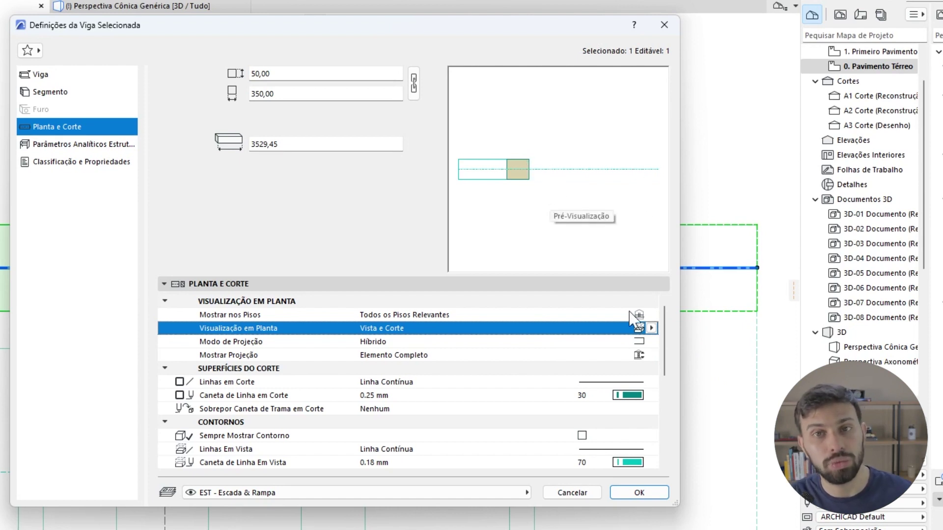
pyautogui.click(651, 329)
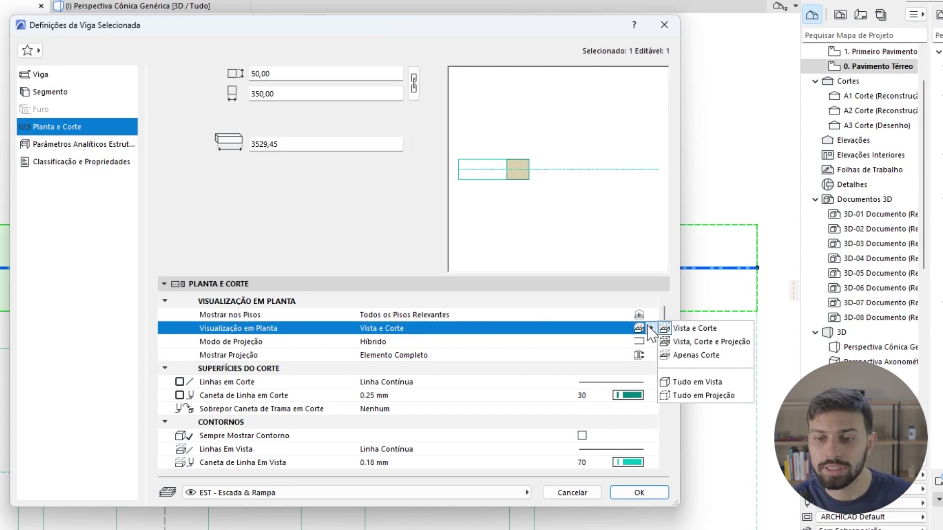
pyautogui.click(695, 385)
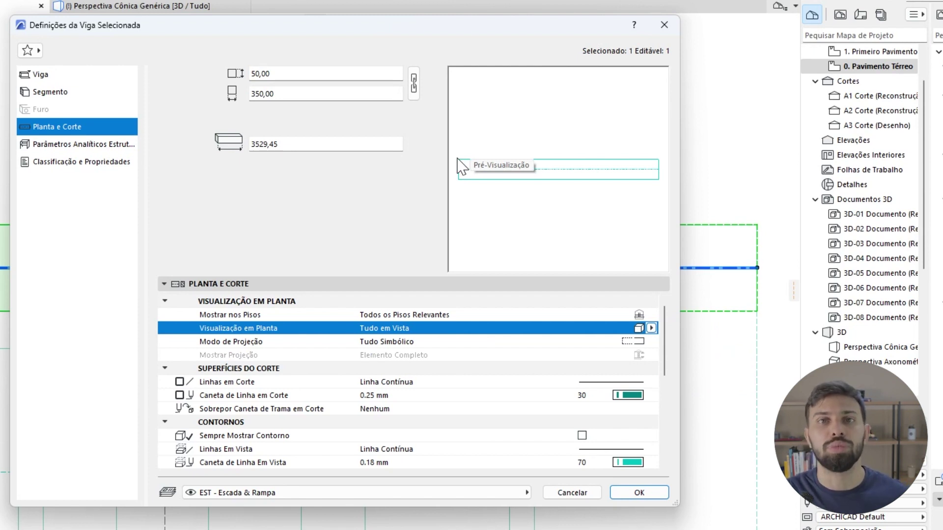
# Turn on Sempre Esconder Eixo de Referência and apply the beam settings
pyautogui.scroll(-2, 430, 395)
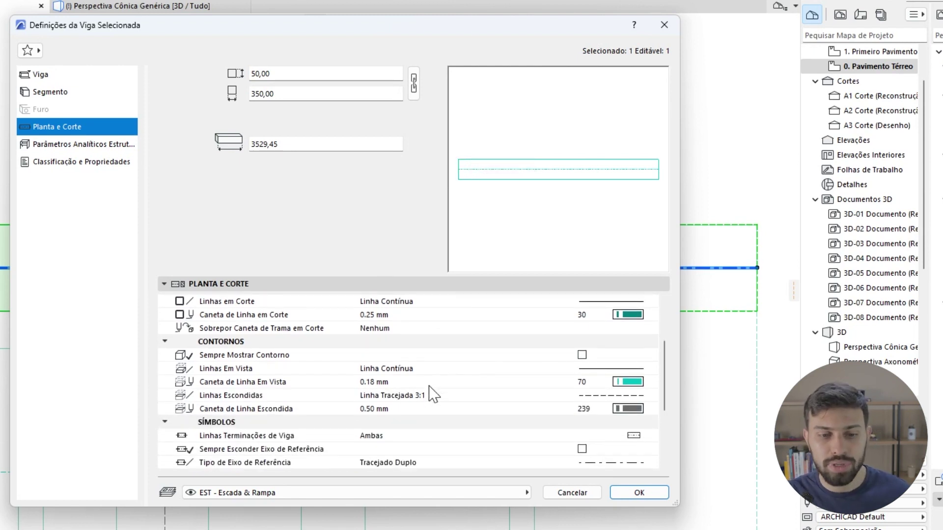
pyautogui.scroll(-2, 432, 396)
pyautogui.scroll(-1, 434, 398)
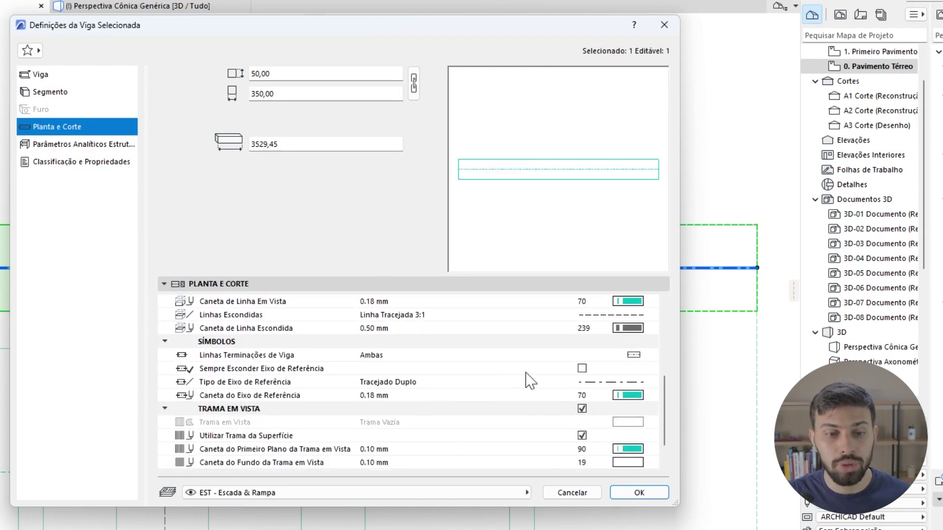
pyautogui.click(582, 368)
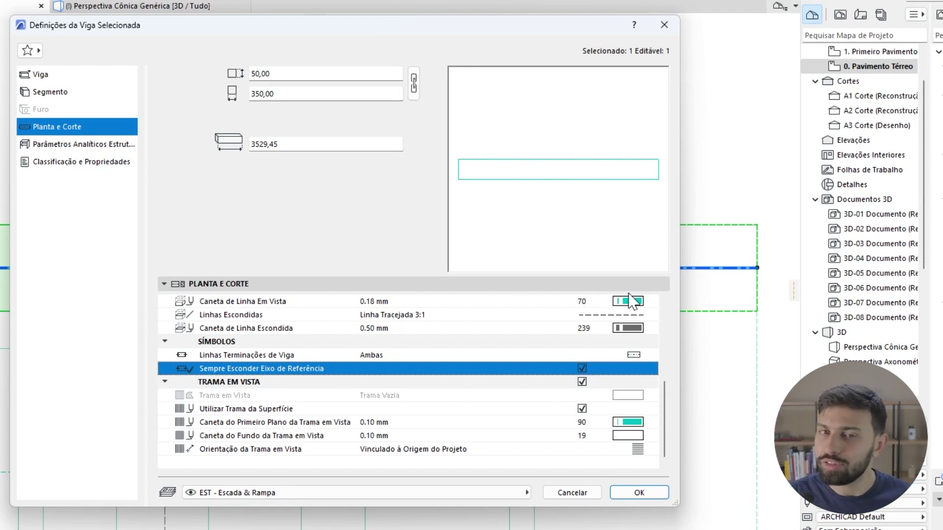
pyautogui.click(641, 493)
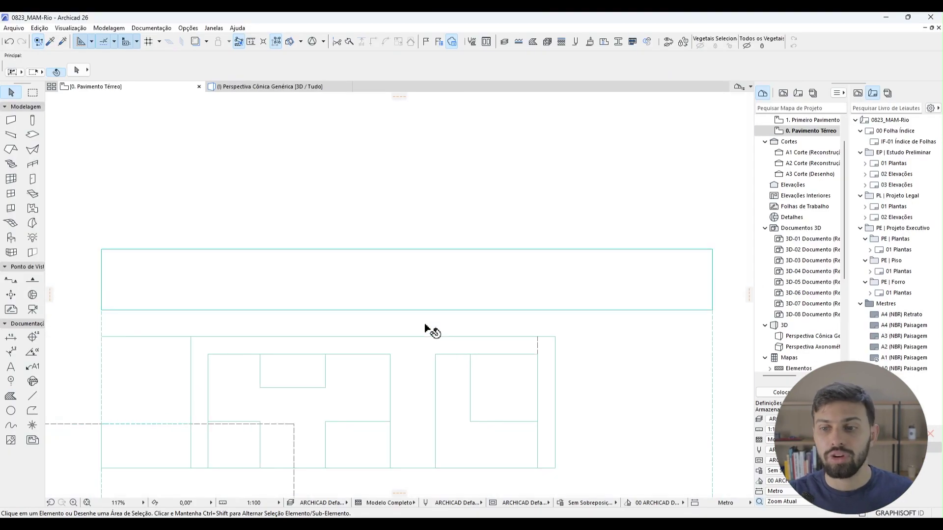
# Activate the Stair tool to begin placing a stair
pyautogui.scroll(-1, 425, 328)
pyautogui.scroll(-1, 428, 330)
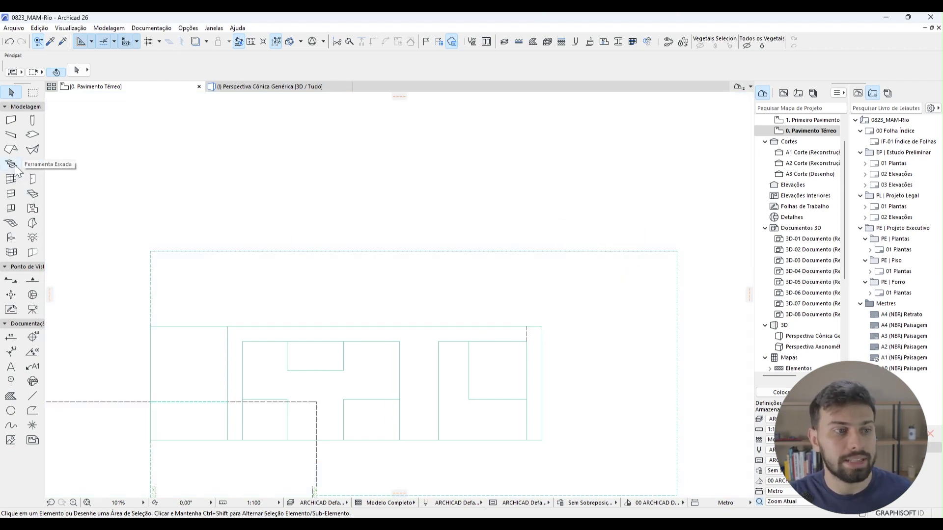
pyautogui.click(15, 166)
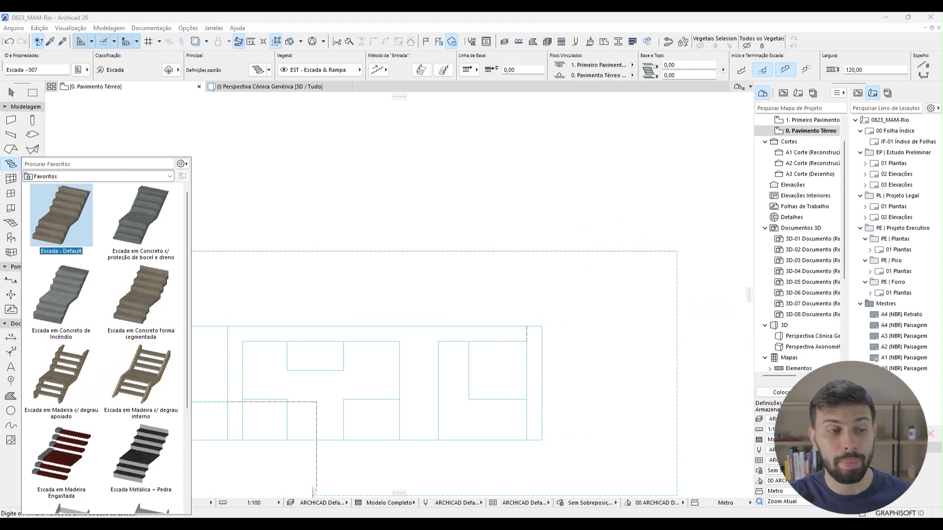
# Apply the Escada - Default preset and set the stair's top offset to 0
pyautogui.doubleClick(74, 216)
pyautogui.click(257, 72)
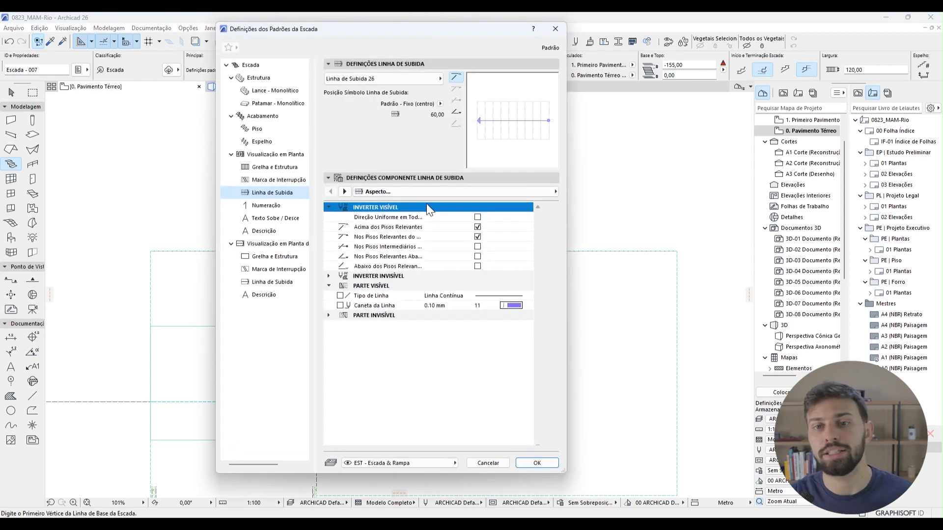
pyautogui.click(260, 71)
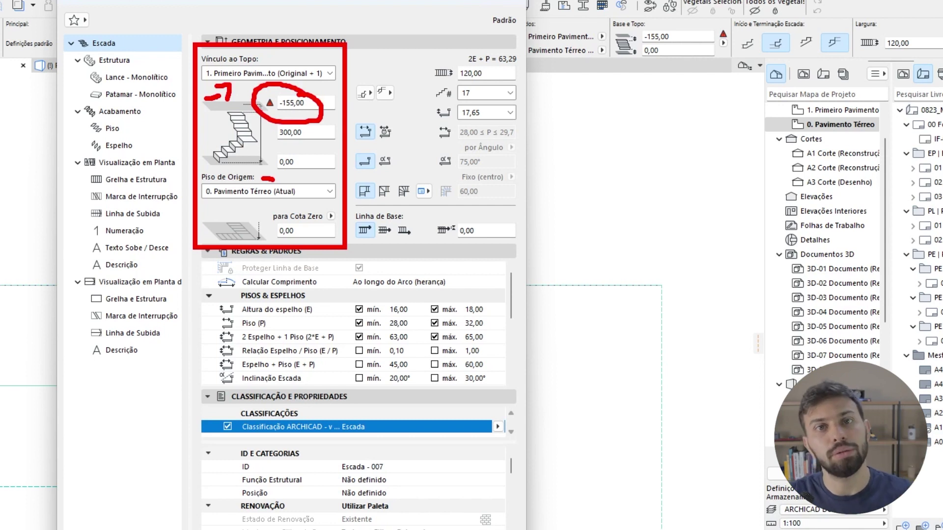
pyautogui.doubleClick(290, 102)
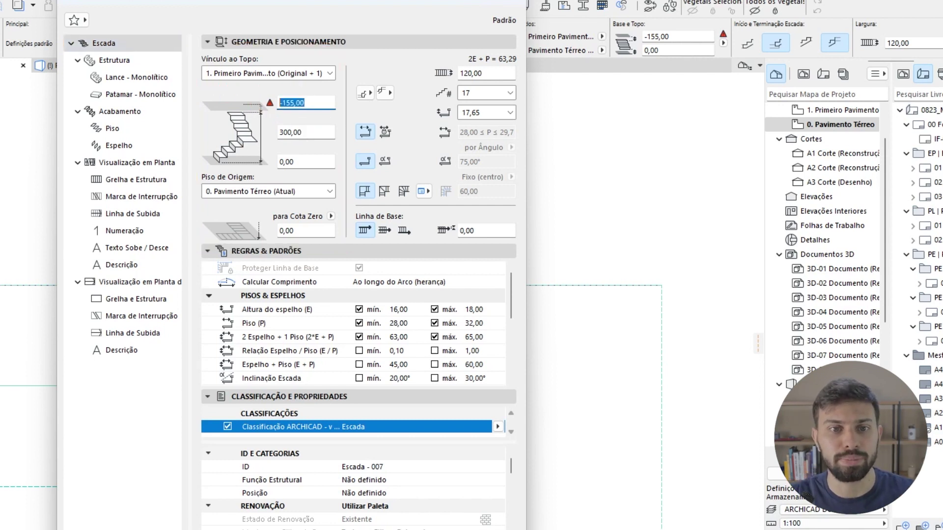
pyautogui.write('0')
pyautogui.press('Return')
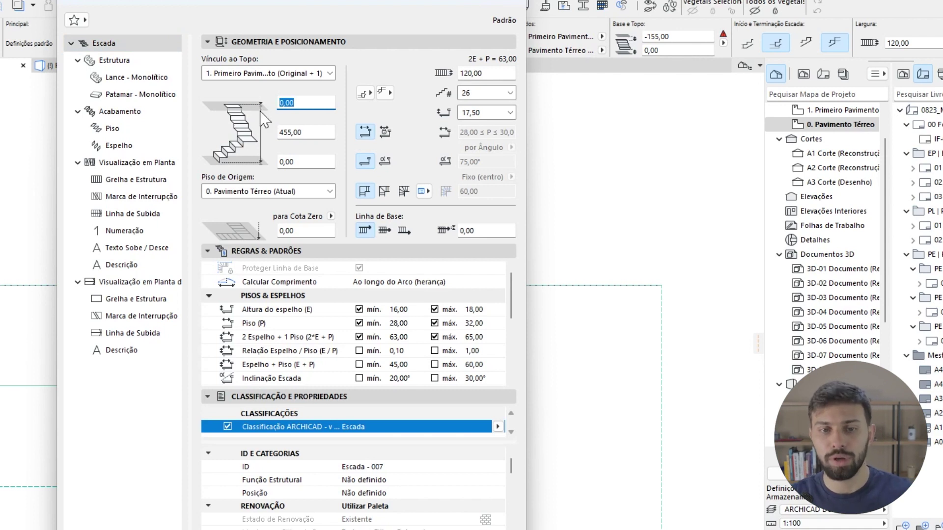
pyautogui.press('Tab')
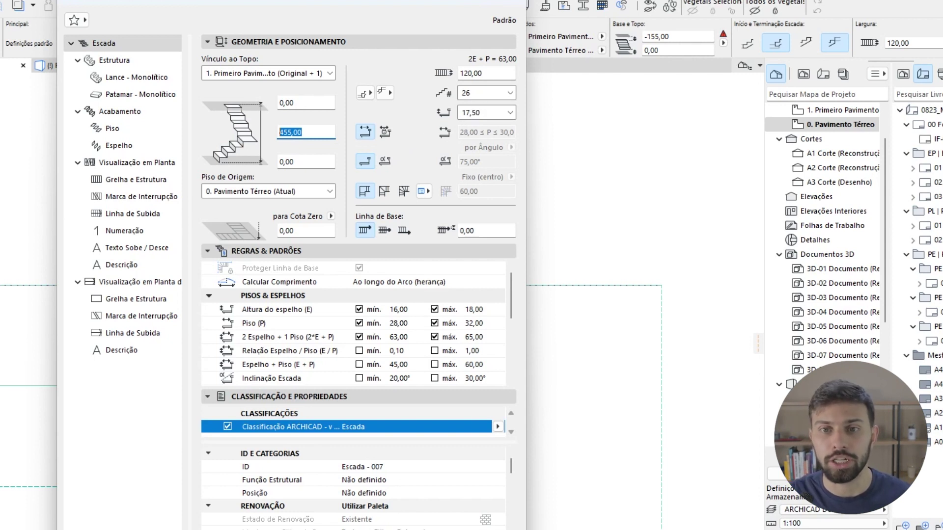
# Set the stair width to 350,00 and make it end with a tread (Terminar com Piso)
pyautogui.click(486, 73)
pyautogui.write('350,00')
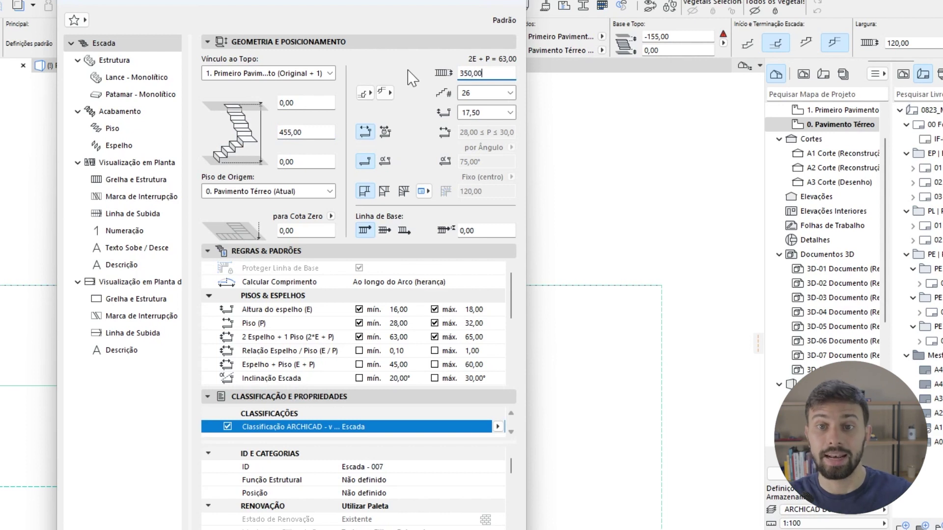
pyautogui.click(386, 93)
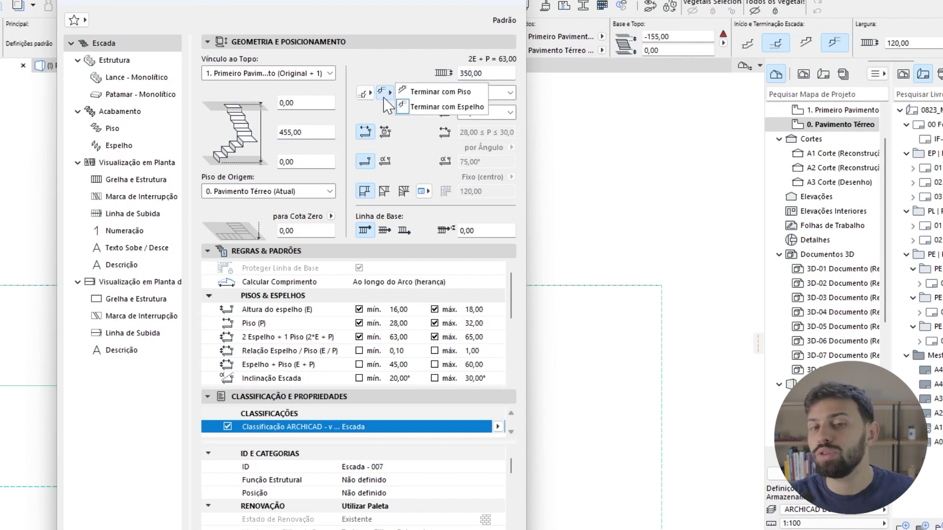
pyautogui.click(418, 94)
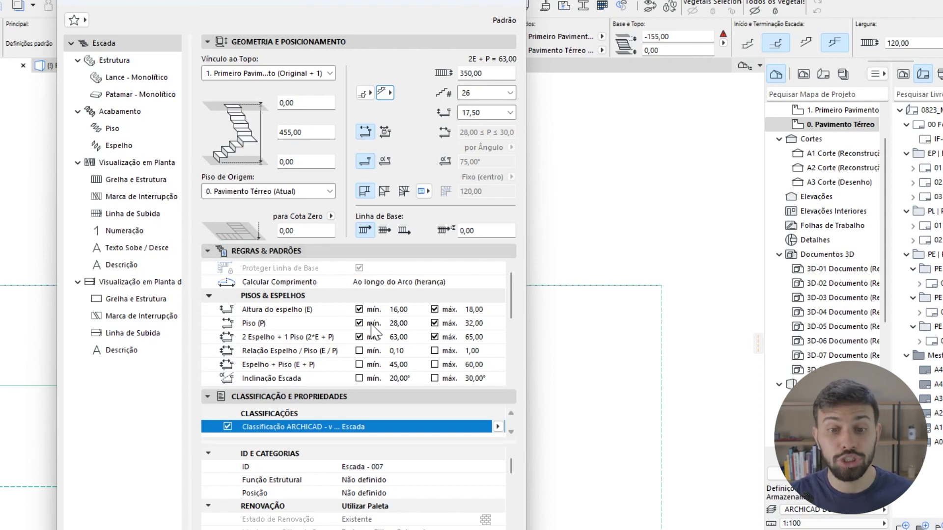
# Clear all Pisos & Espelhos riser and tread limits
pyautogui.click(396, 309)
pyautogui.press('Tab')
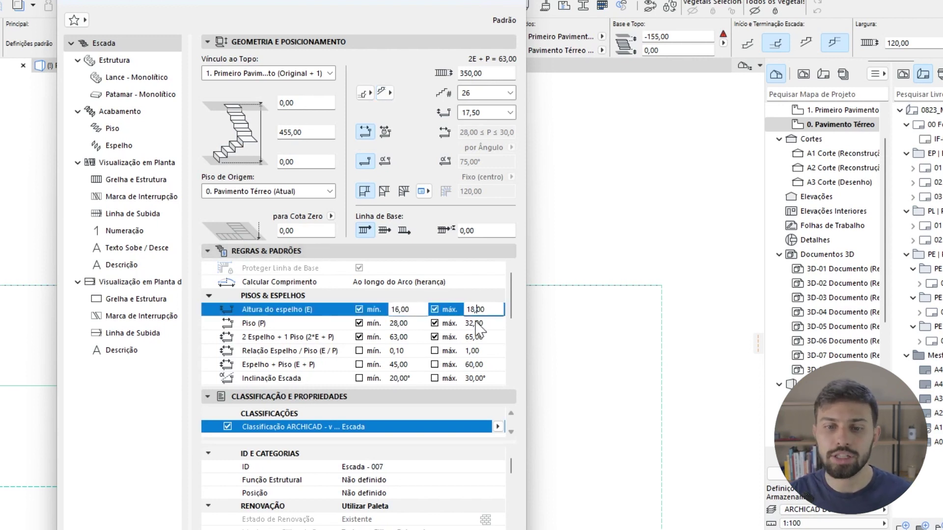
pyautogui.press('Tab')
pyautogui.press('Tab')
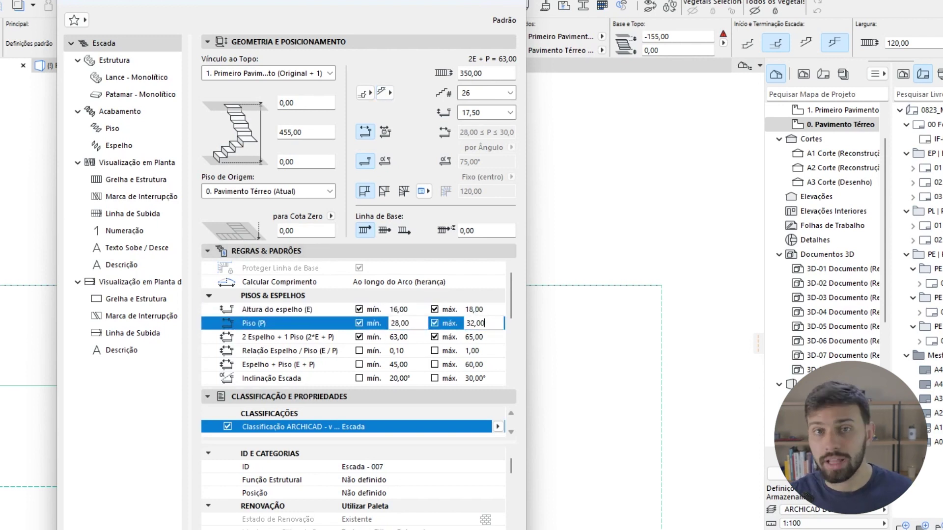
pyautogui.click(359, 310)
pyautogui.click(359, 323)
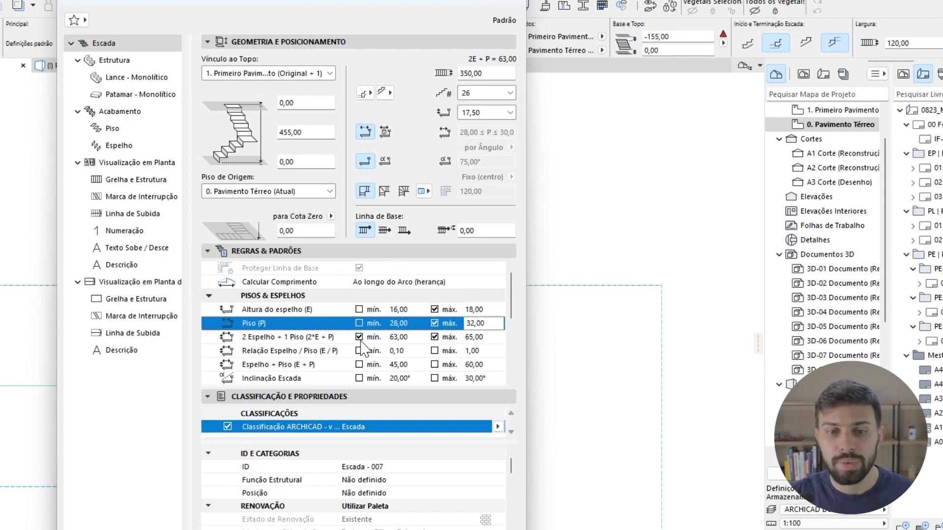
pyautogui.click(434, 337)
pyautogui.click(434, 309)
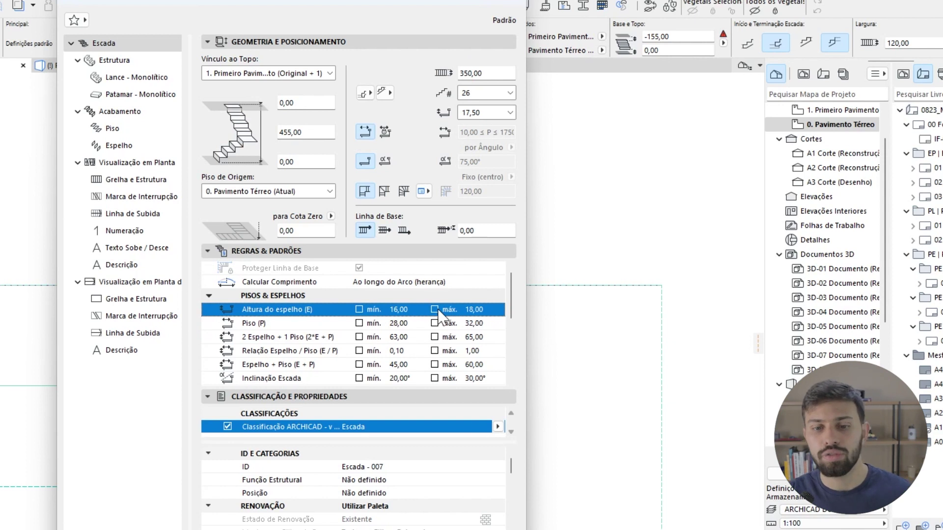
# Enable the 20,00° minimum and 30,00° maximum Inclinação Escada limits
pyautogui.click(311, 379)
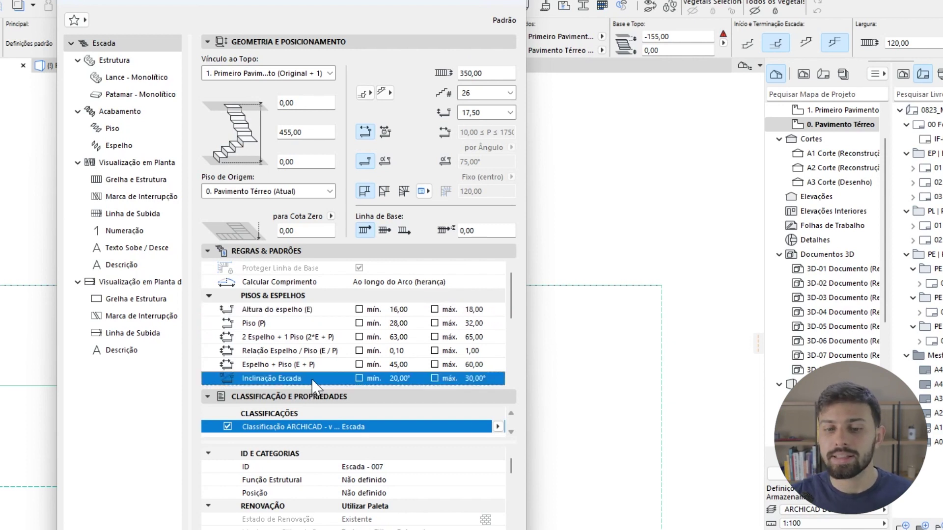
pyautogui.click(359, 378)
pyautogui.click(434, 378)
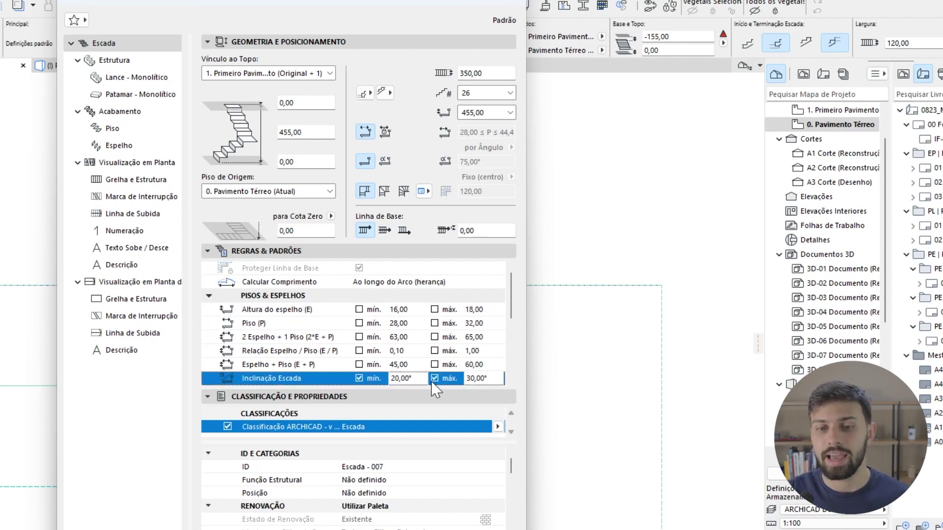
pyautogui.doubleClick(401, 378)
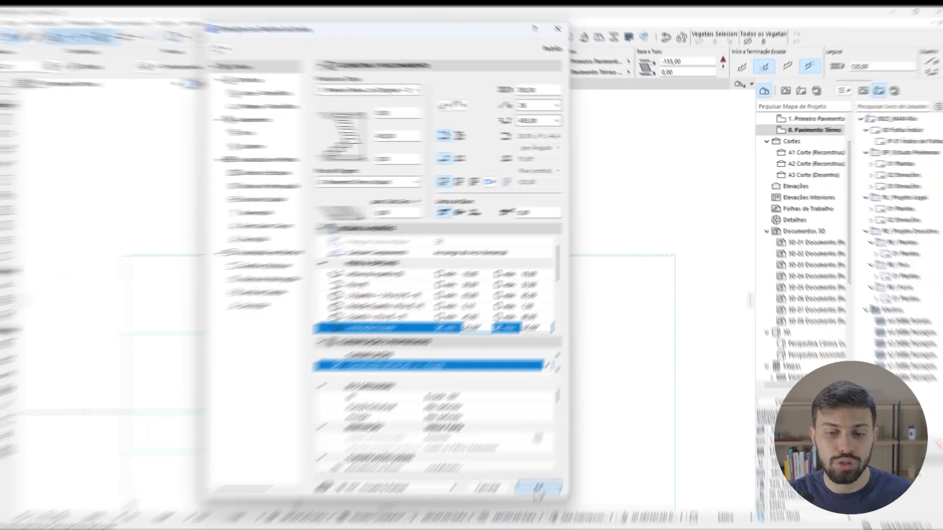
# Apply the stair defaults, then check the ramp beam's settings to read its 7,41° slope
pyautogui.press('Return')
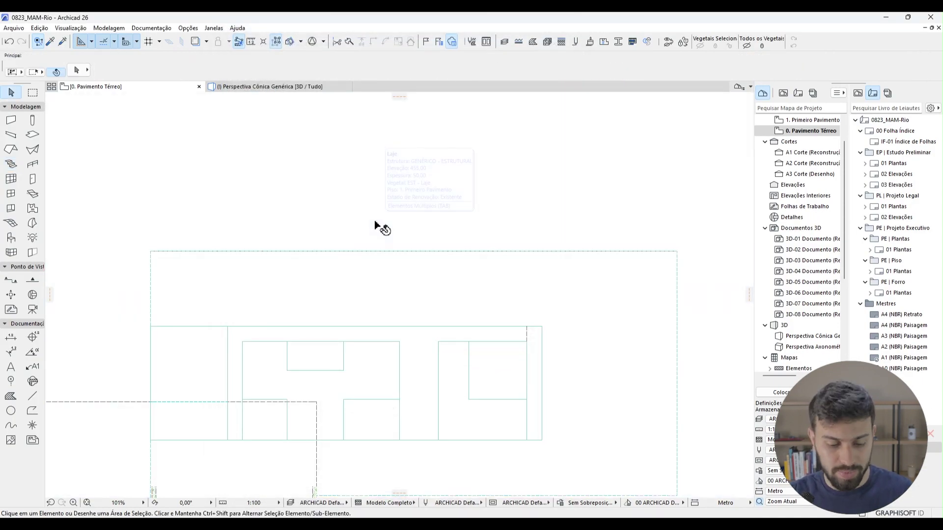
pyautogui.click(366, 241)
pyautogui.click(364, 305)
pyautogui.doubleClick(358, 294)
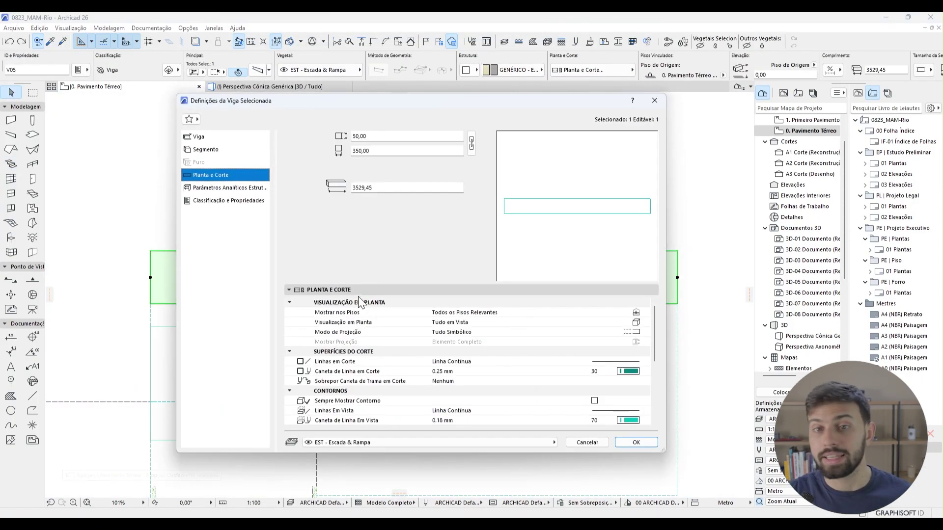
pyautogui.click(238, 150)
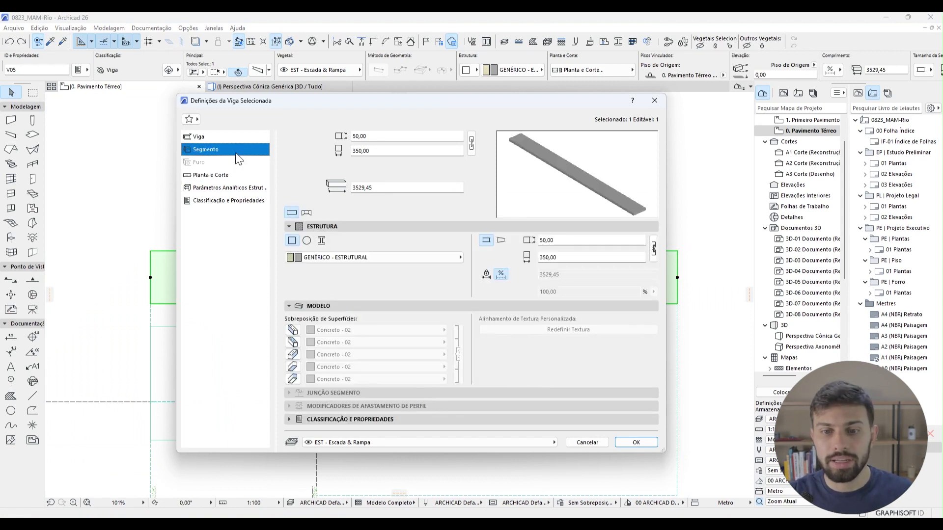
pyautogui.click(222, 137)
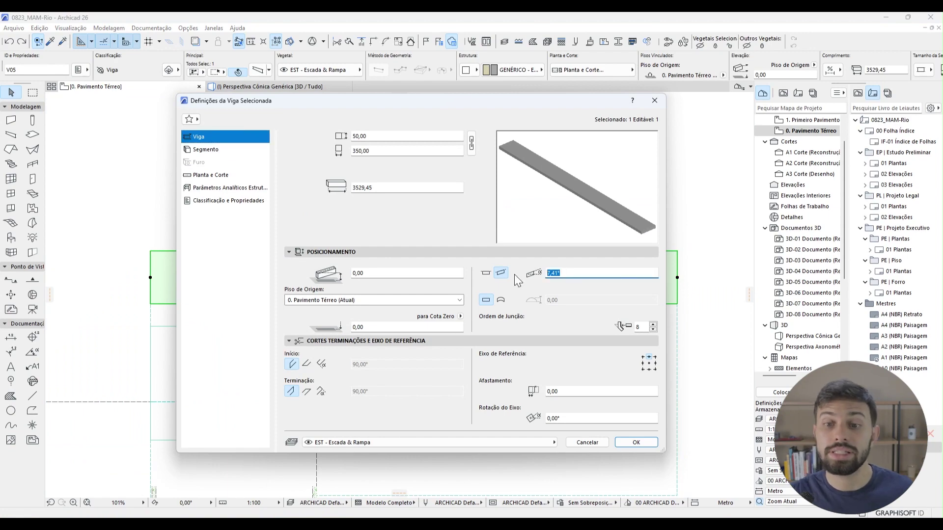
pyautogui.press('Return')
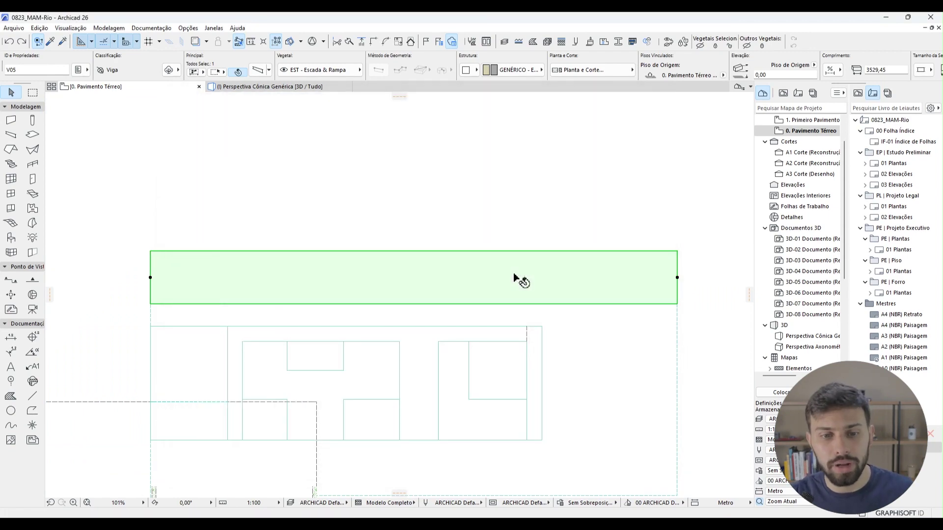
pyautogui.press('Escape')
# Set both minimum and maximum Inclinação Escada to 7,41° in the stair defaults
pyautogui.click(11, 164)
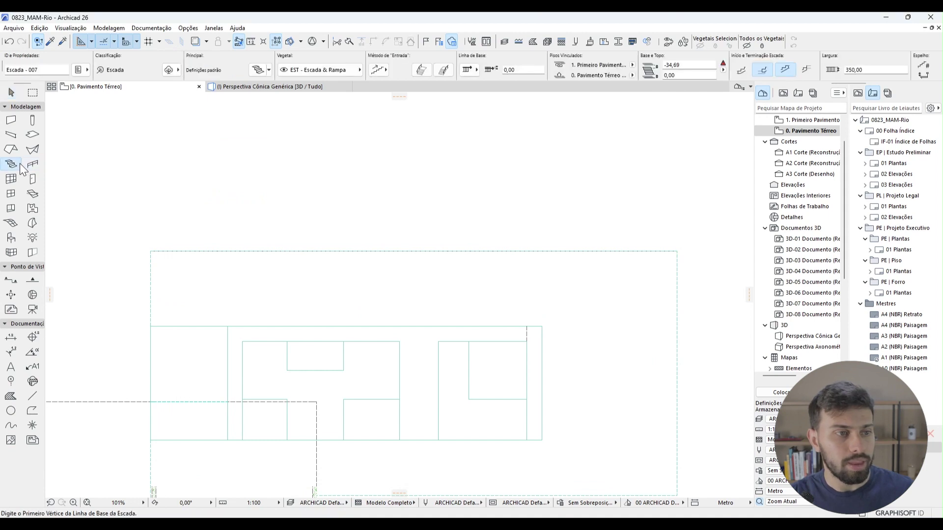
pyautogui.hotkey('ctrl', 't')
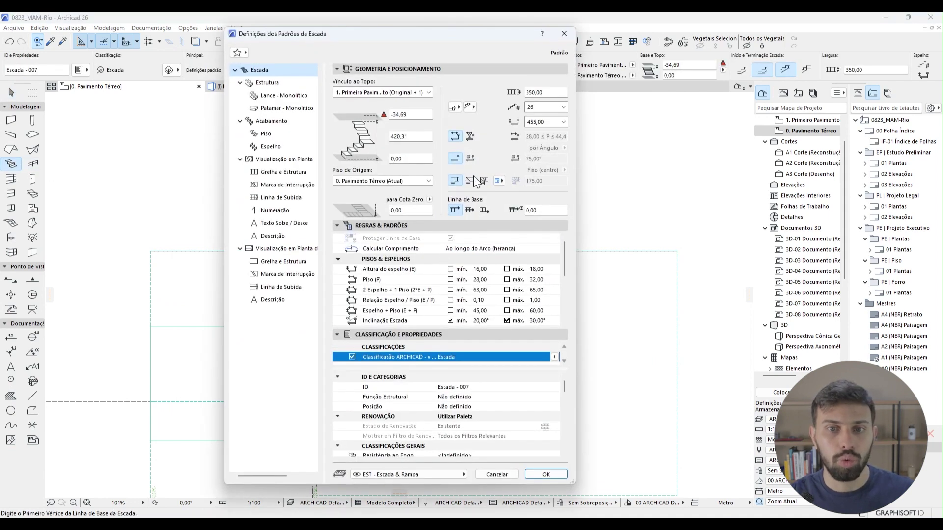
pyautogui.click(509, 320)
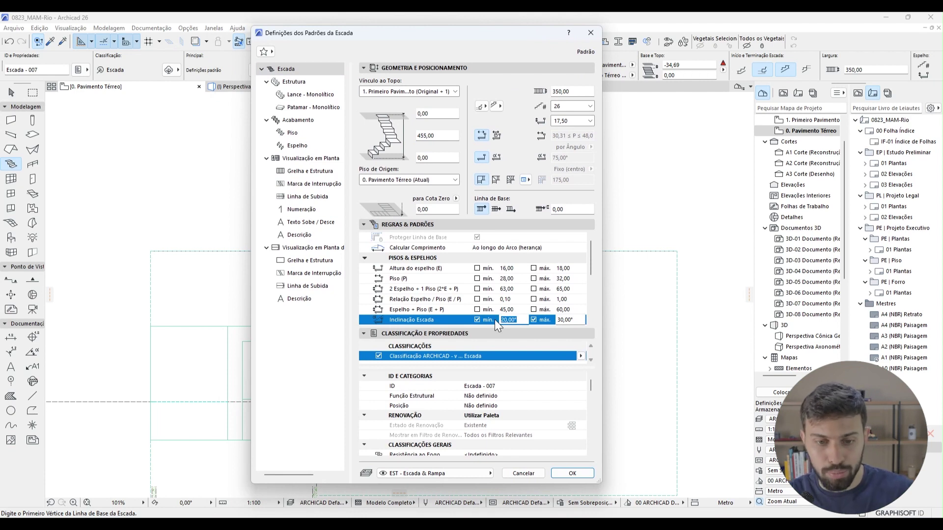
pyautogui.write('7,41')
pyautogui.press('Tab')
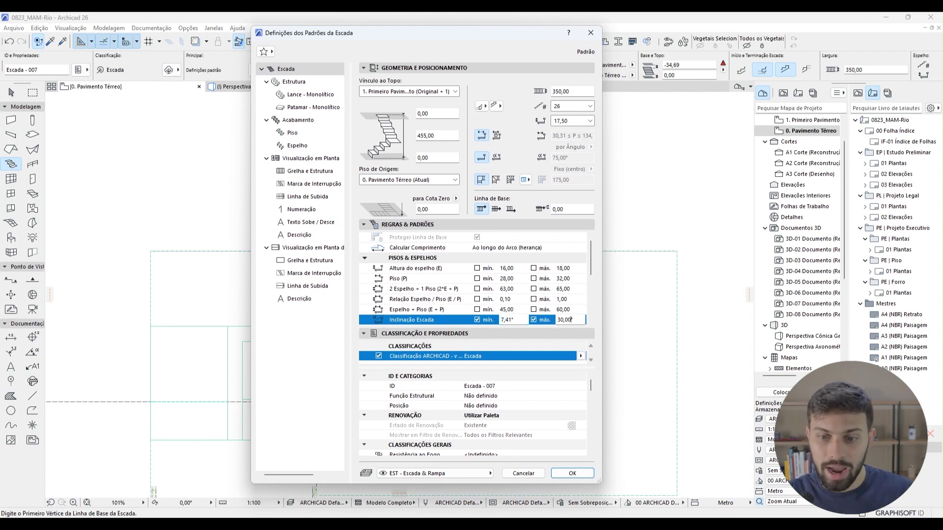
pyautogui.write('7,41°')
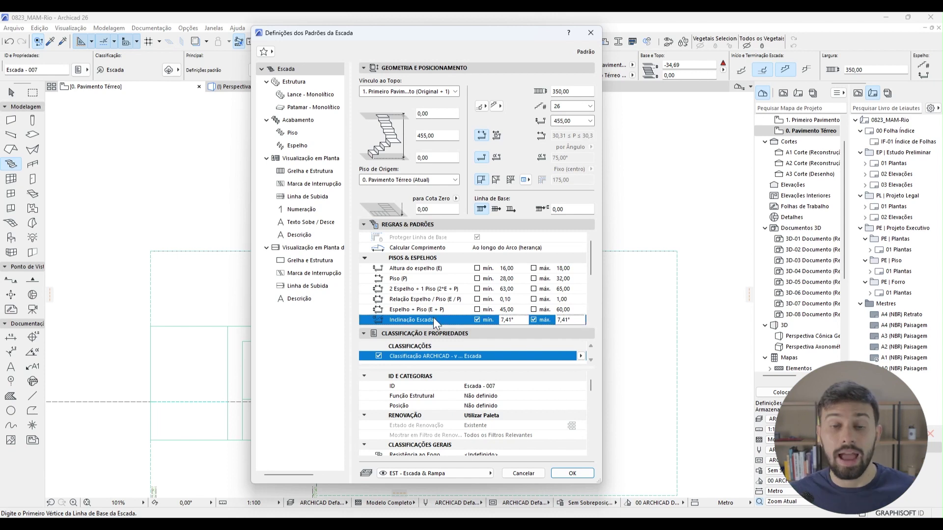
pyautogui.click(435, 320)
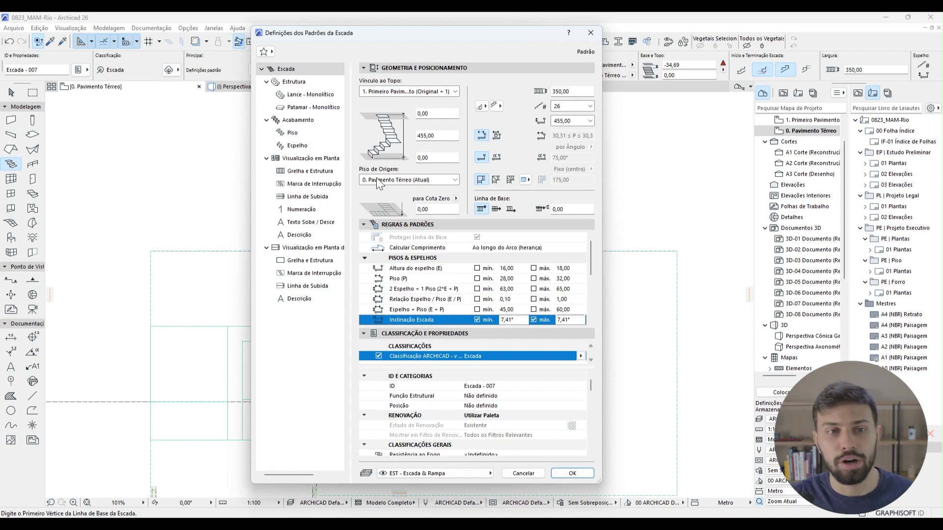
# Turn off the Acabamento (finish) in the default stair settings
pyautogui.click(266, 81)
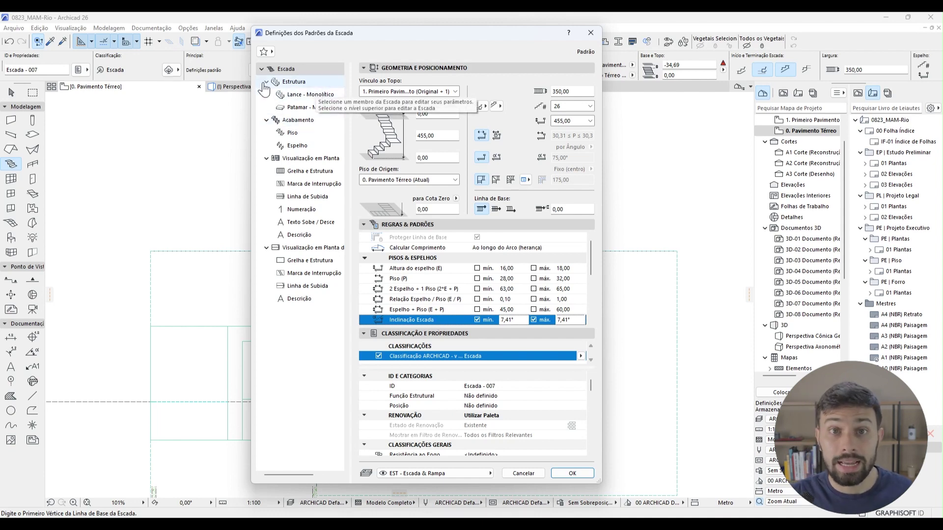
pyautogui.click(266, 94)
pyautogui.click(293, 82)
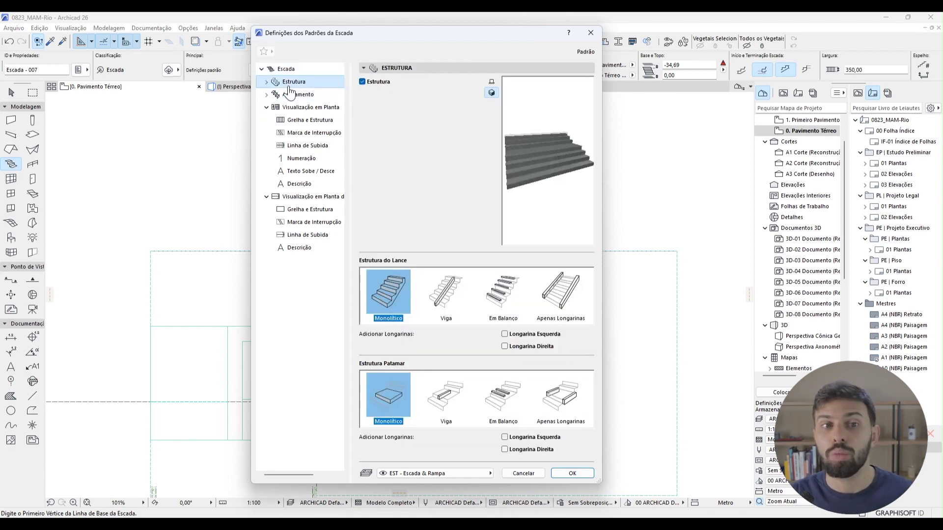
pyautogui.click(304, 95)
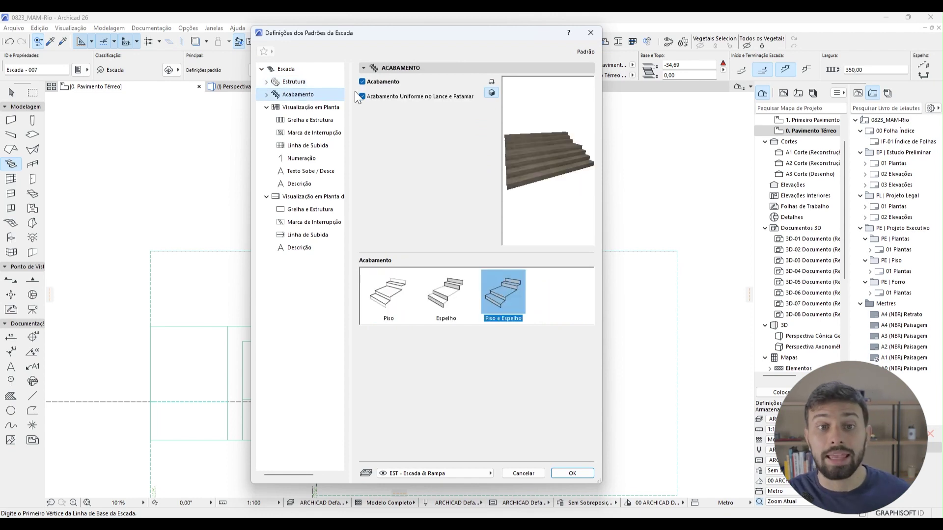
pyautogui.click(363, 82)
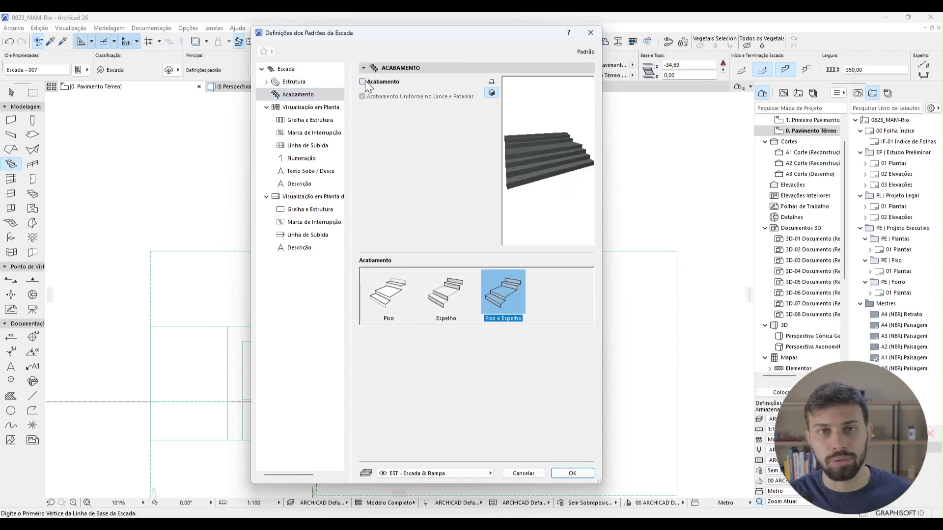
# Set both Estrutura do Lance and Estrutura Patamar to Viga, then expand Estrutura
pyautogui.click(313, 82)
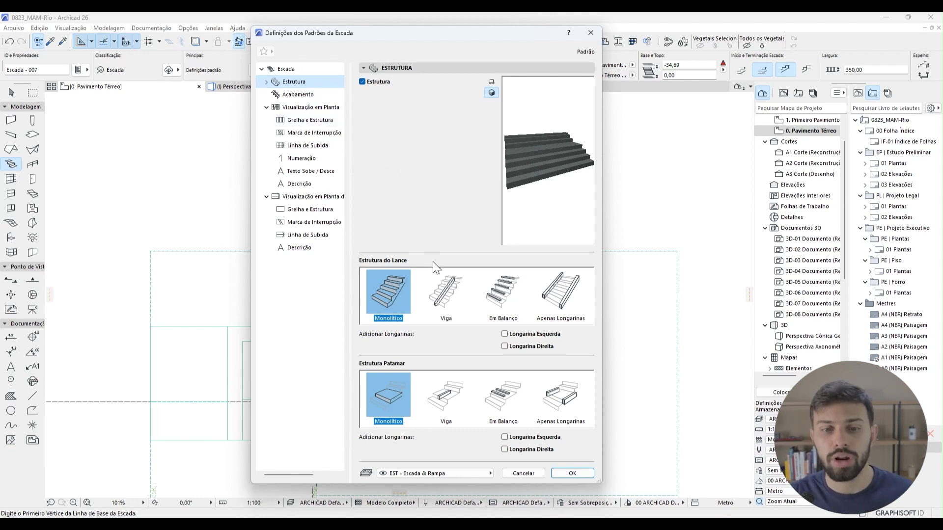
pyautogui.click(442, 302)
pyautogui.click(446, 395)
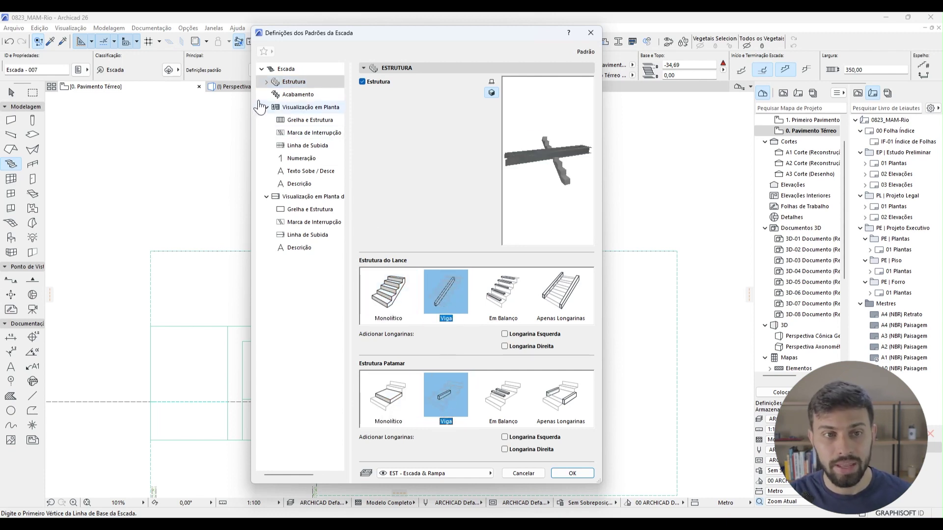
pyautogui.click(267, 82)
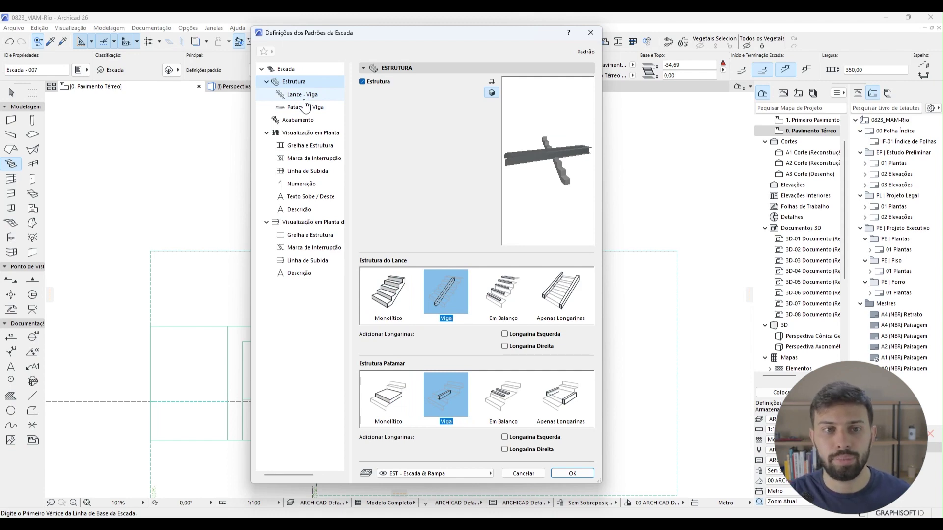
# Make the flight beam Viga Lance 26 with thickness 50
pyautogui.click(304, 98)
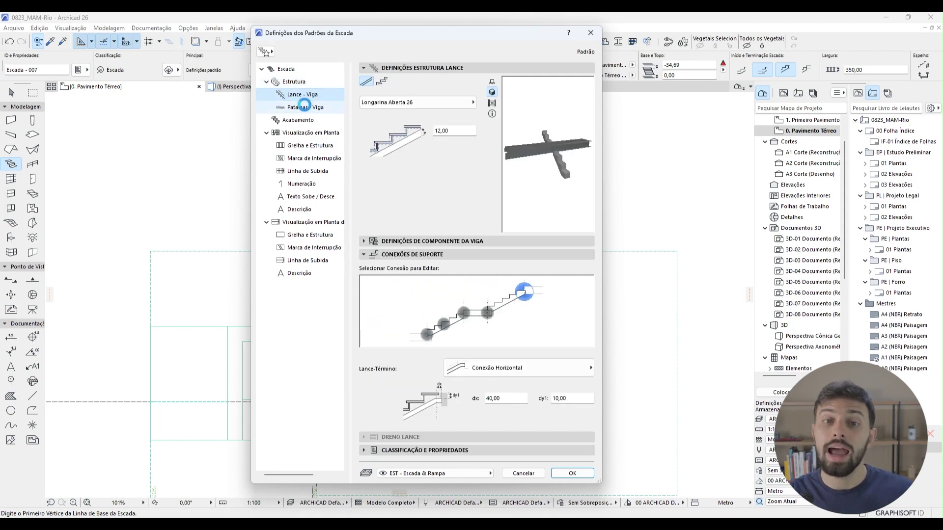
pyautogui.click(306, 108)
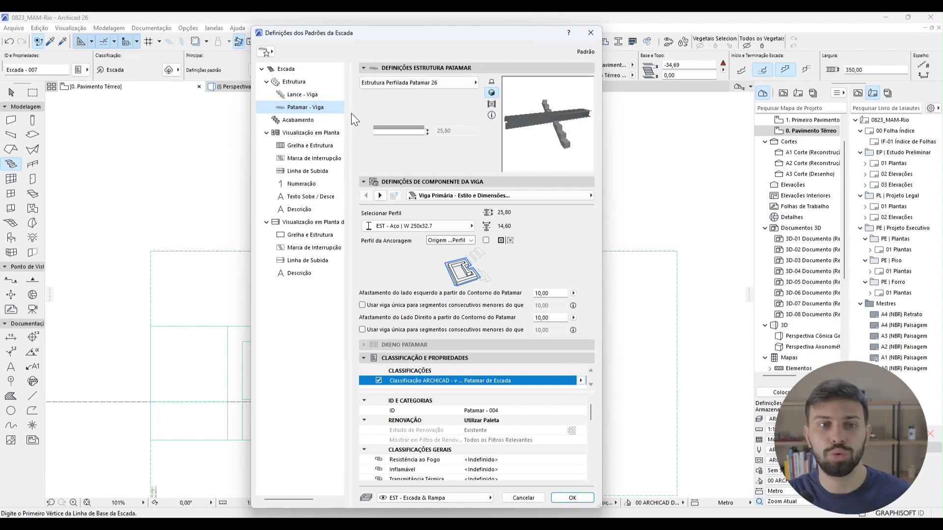
pyautogui.click(327, 96)
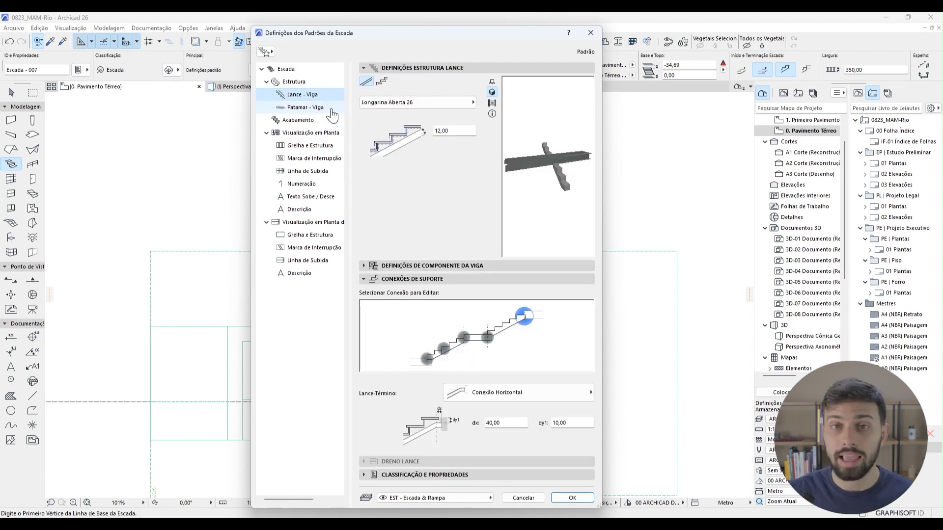
pyautogui.click(399, 102)
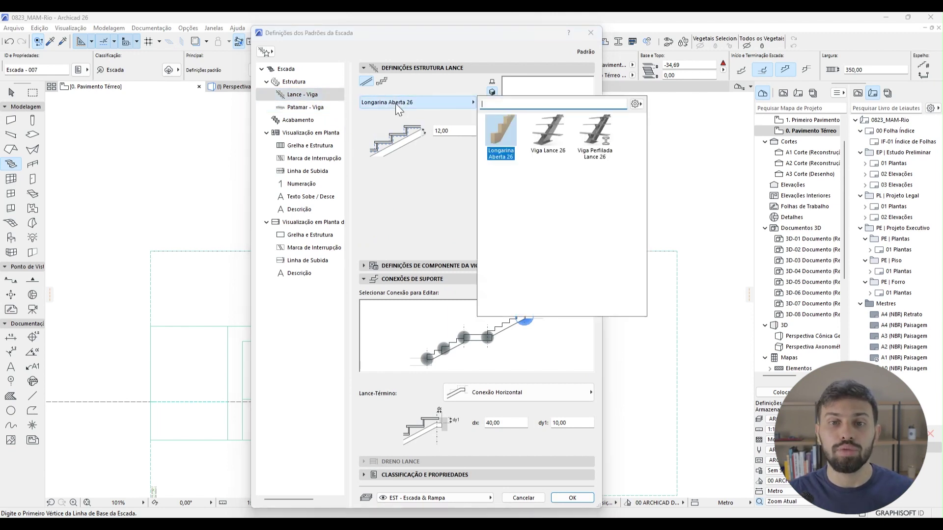
pyautogui.click(551, 143)
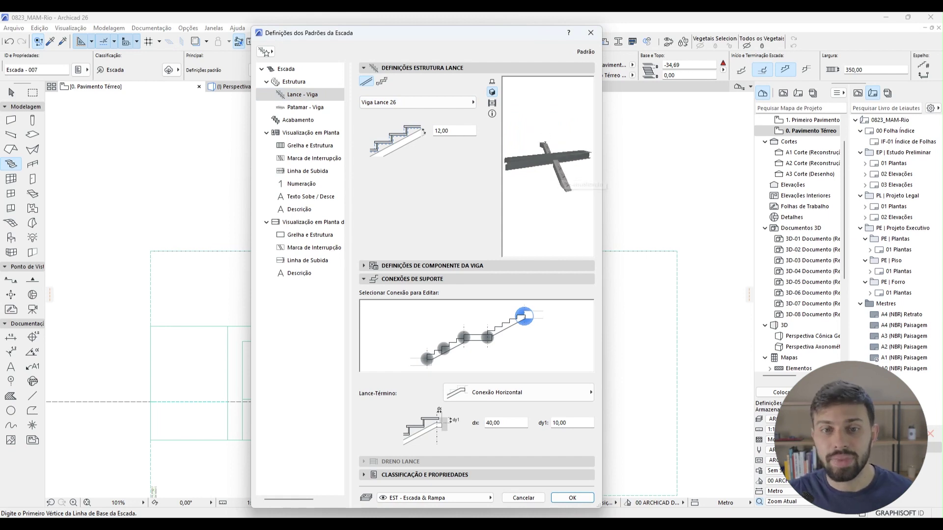
pyautogui.click(454, 130)
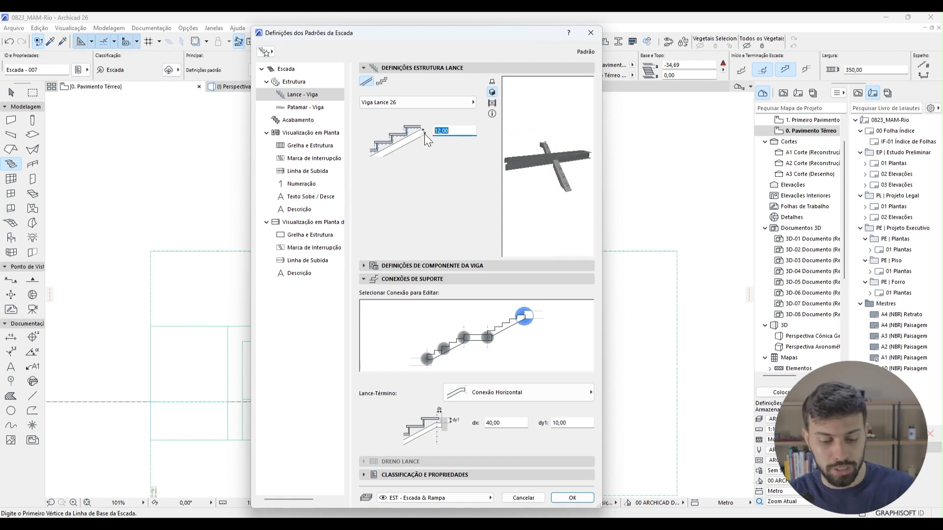
pyautogui.write('50')
pyautogui.press('Tab')
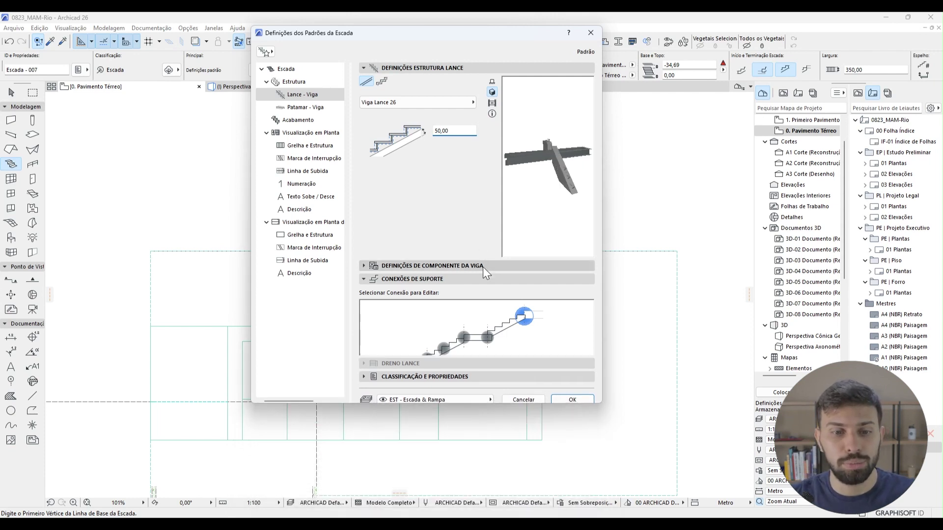
# Give the beam size 350 and Concreto - Estrutural, drop secondary support, and apply
pyautogui.click(484, 268)
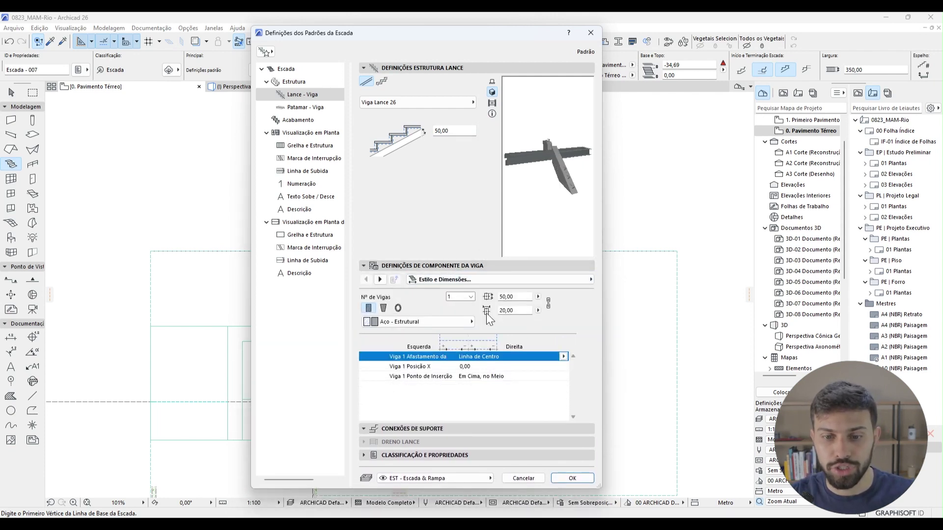
pyautogui.write('35')
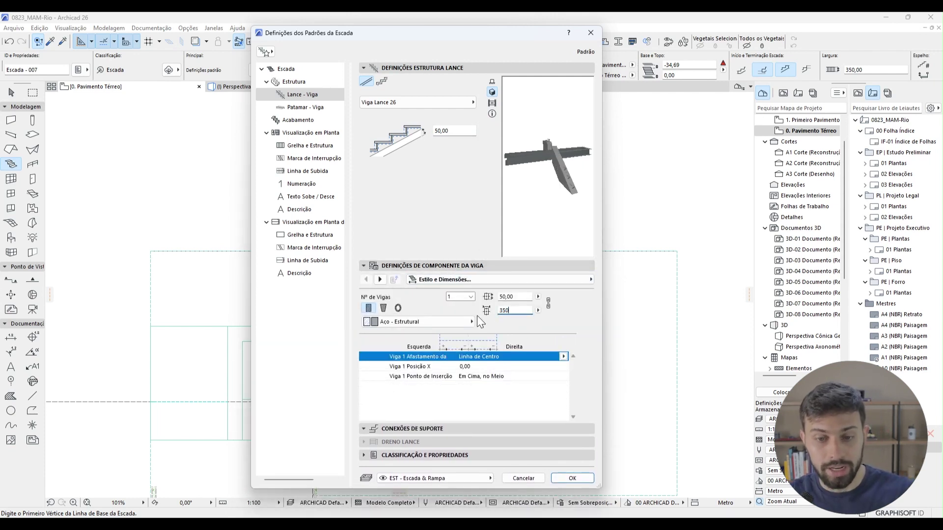
pyautogui.press('Return')
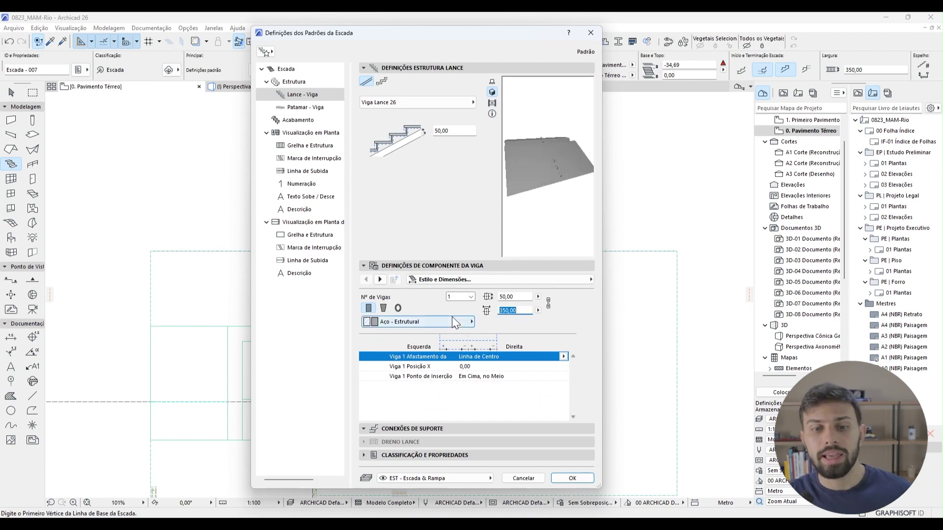
pyautogui.click(453, 321)
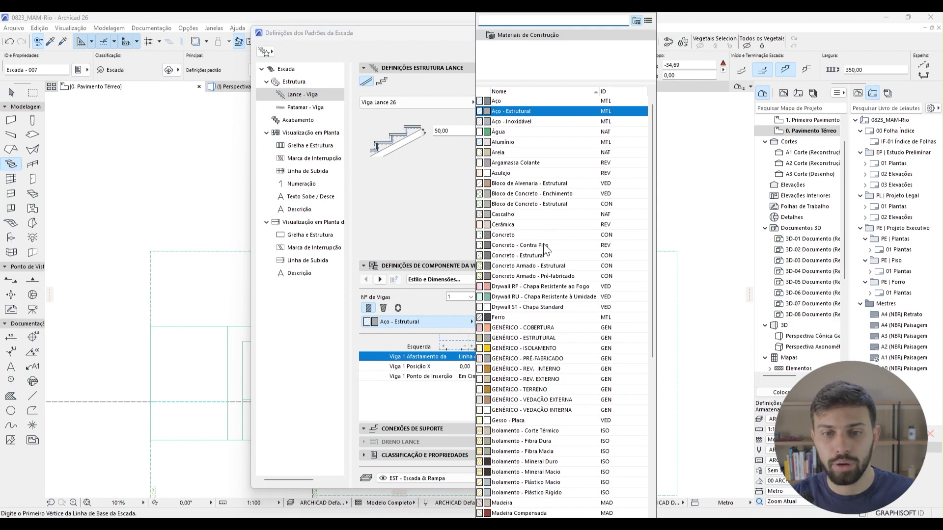
pyautogui.click(557, 255)
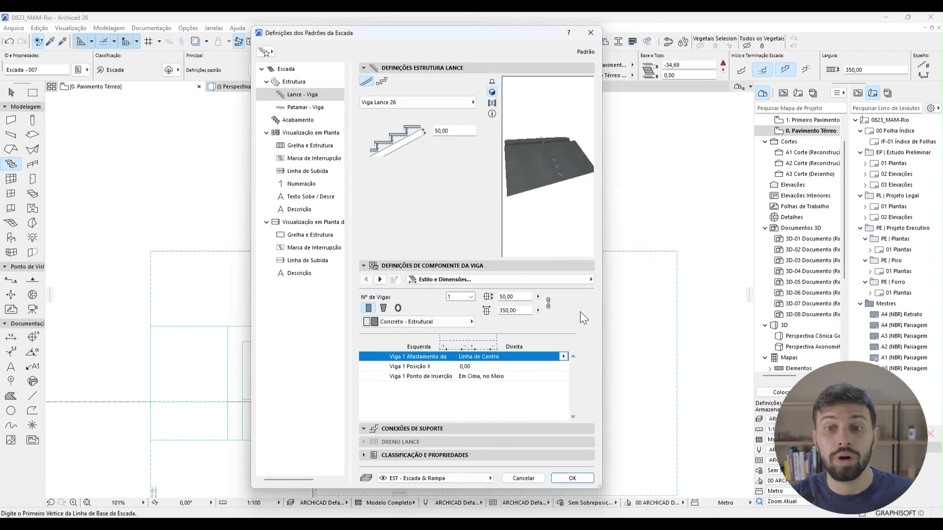
pyautogui.click(379, 279)
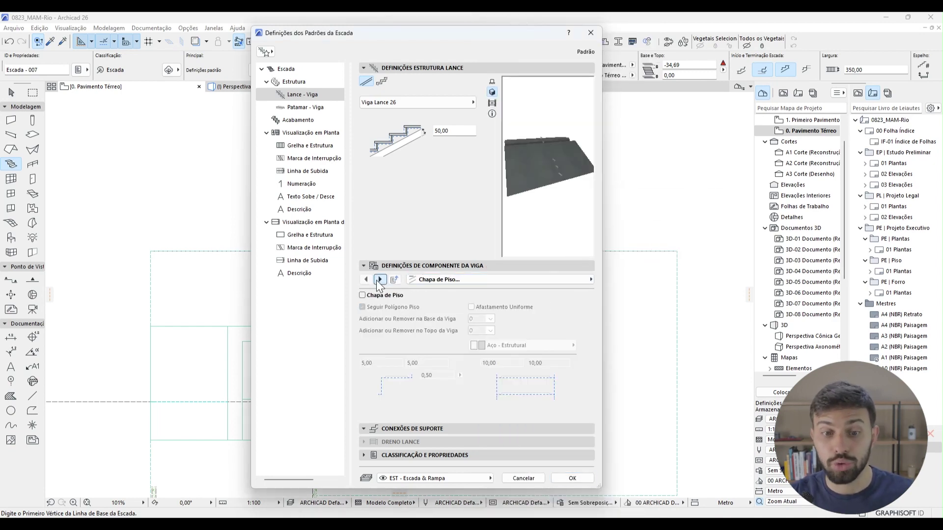
pyautogui.click(363, 299)
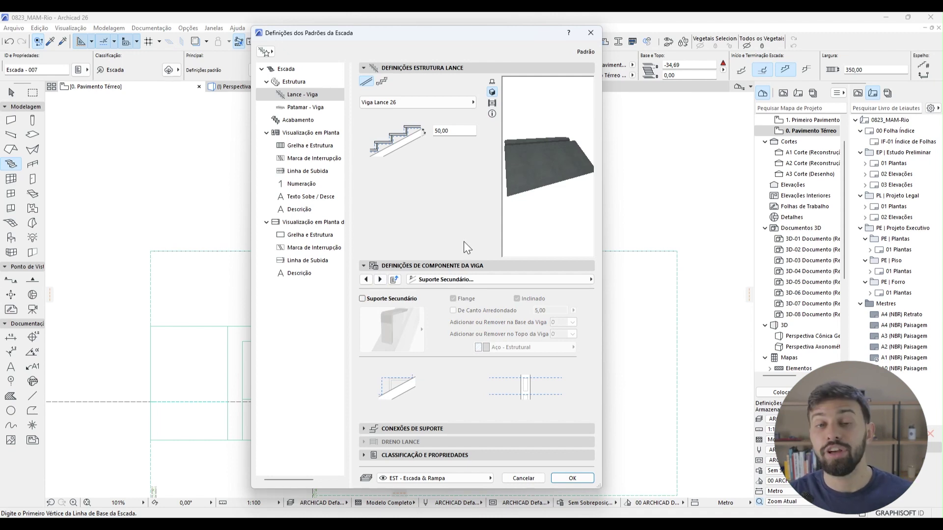
pyautogui.click(572, 478)
# Draw the stair along the ramp's top edge in plan and select it
pyautogui.click(151, 254)
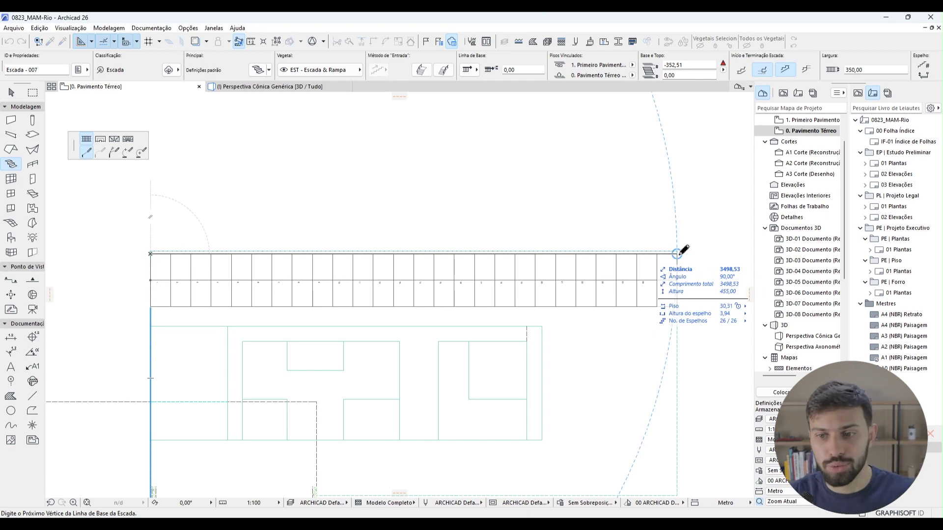
pyautogui.doubleClick(678, 254)
pyautogui.press('Escape')
pyautogui.click(634, 265)
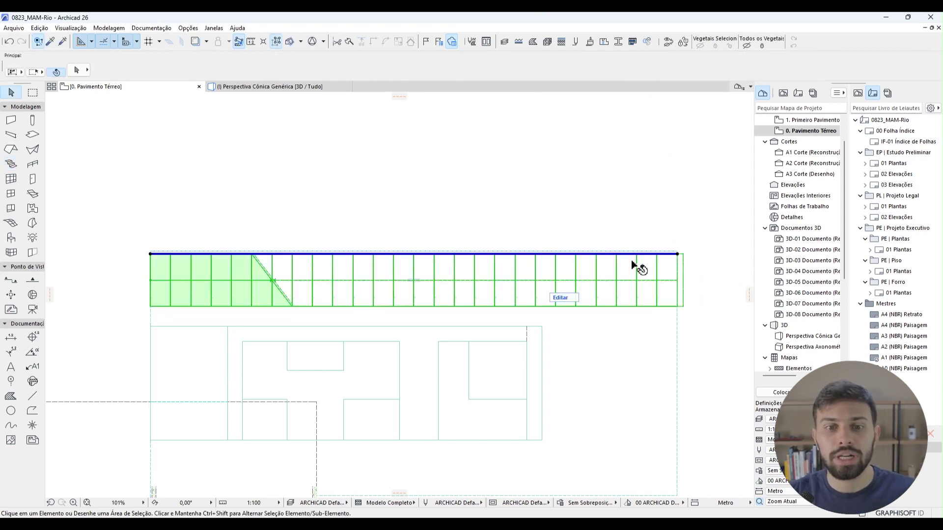
pyautogui.scroll(3, 680, 263)
pyautogui.click(675, 239)
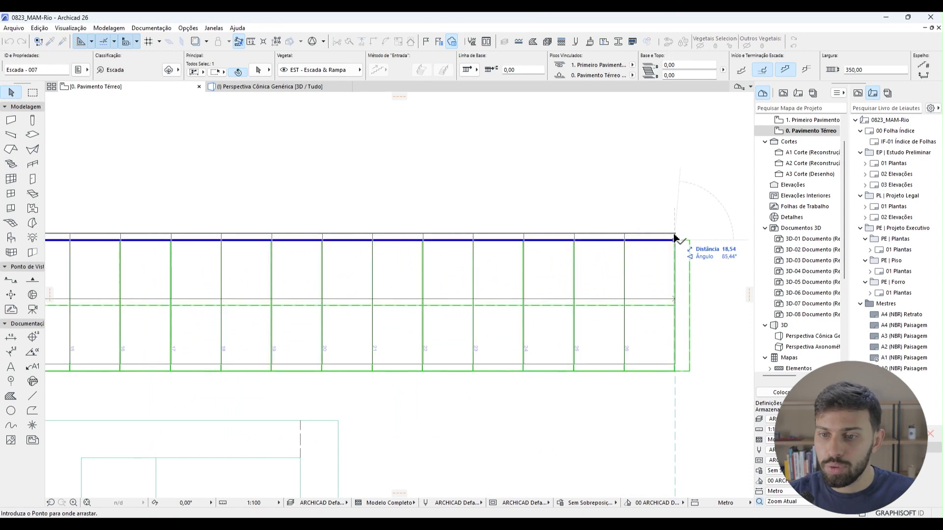
# View the new stair in the 3D perspective, orbiting around the ramp
pyautogui.click(265, 87)
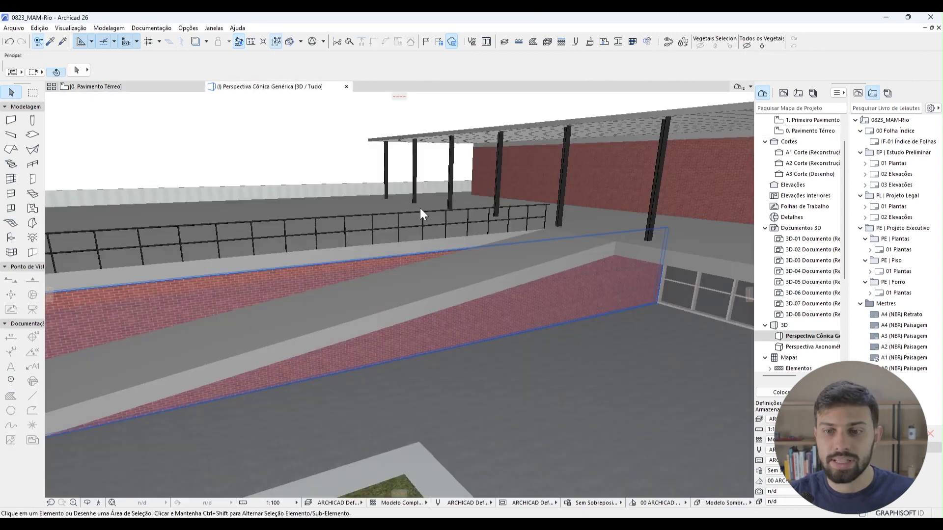
pyautogui.press('Escape')
pyautogui.moveTo(581, 267)
pyautogui.keyDown('shift'); pyautogui.mouseDown(button='middle')
pyautogui.moveTo(587, 257)
pyautogui.moveTo(589, 268)
pyautogui.moveTo(619, 267)
pyautogui.moveTo(581, 246)
pyautogui.moveTo(541, 259)
pyautogui.moveTo(566, 288)
pyautogui.moveTo(532, 295)
pyautogui.mouseUp(button='middle'); pyautogui.keyUp('shift')
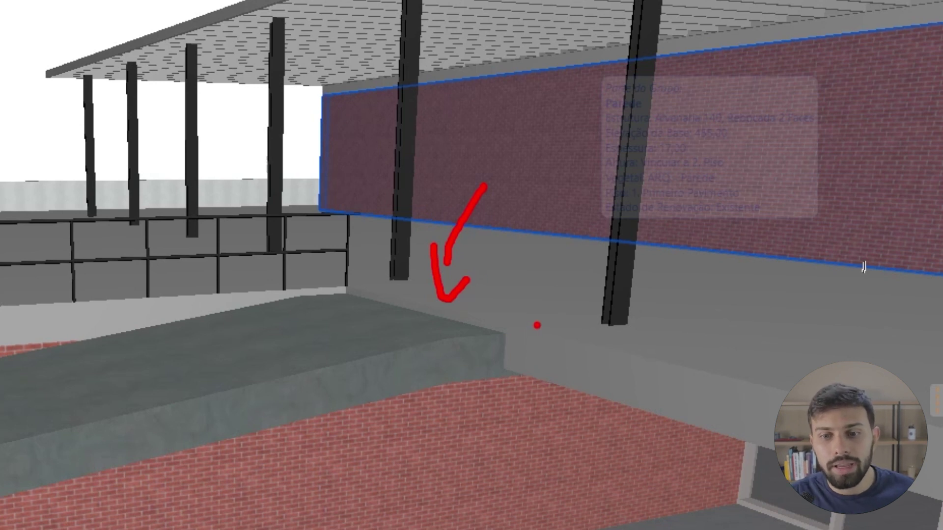
pyautogui.moveTo(508, 367)
pyautogui.mouseDown()
pyautogui.moveTo(502, 341)
pyautogui.moveTo(482, 354)
pyautogui.mouseUp()
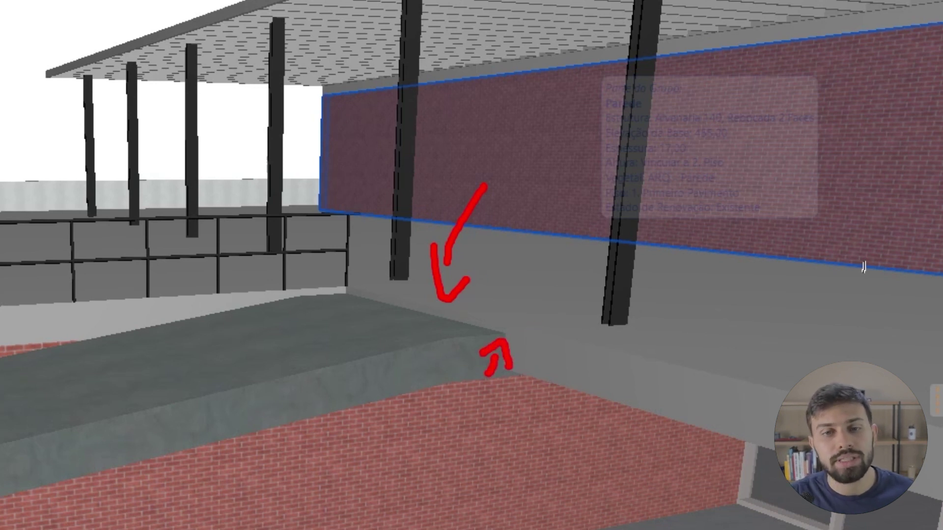
pyautogui.moveTo(494, 312)
pyautogui.mouseDown()
pyautogui.moveTo(580, 343)
pyautogui.moveTo(479, 341)
pyautogui.mouseUp()
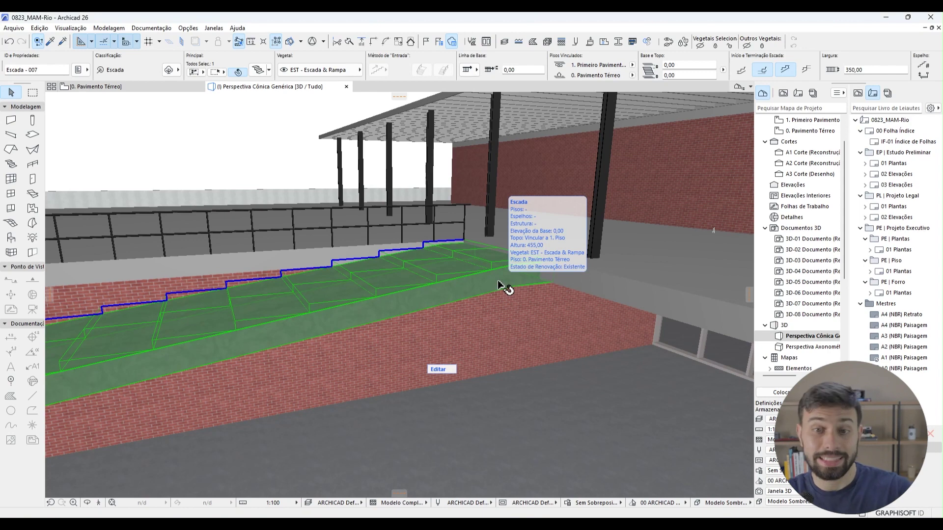
# In the stair's support connections, select the Lance-Término top-end connection
pyautogui.doubleClick(499, 284)
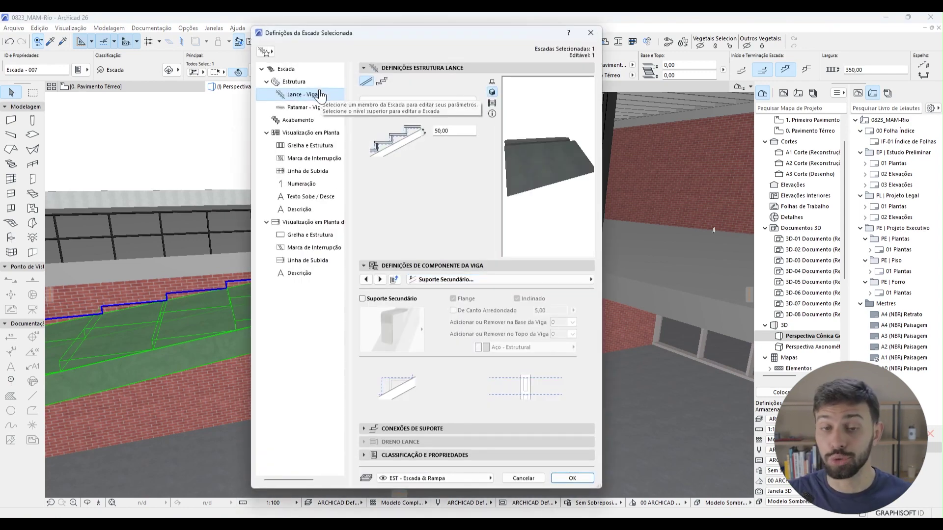
pyautogui.click(390, 265)
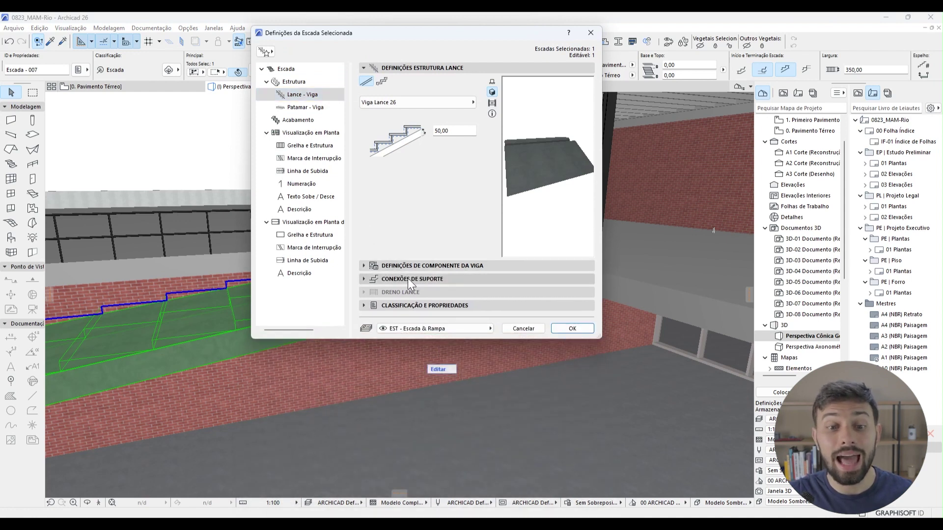
pyautogui.click(408, 279)
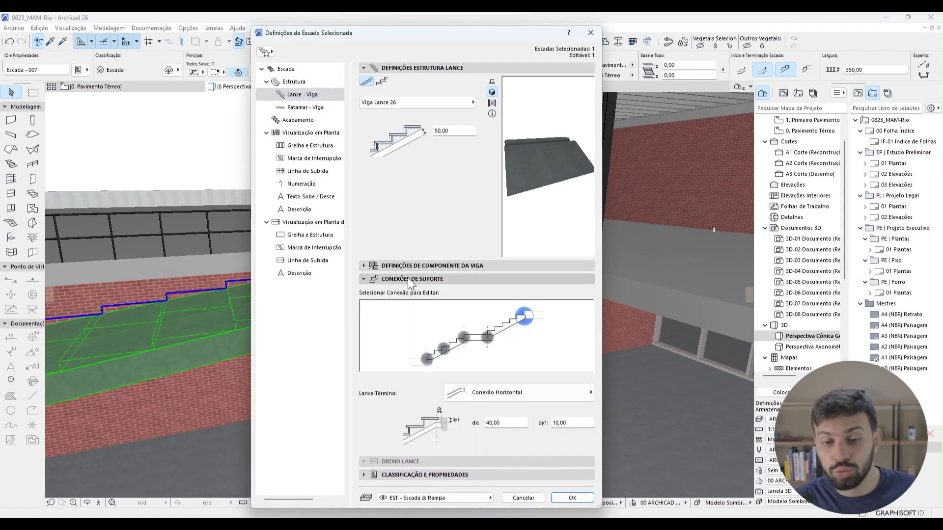
pyautogui.click(429, 360)
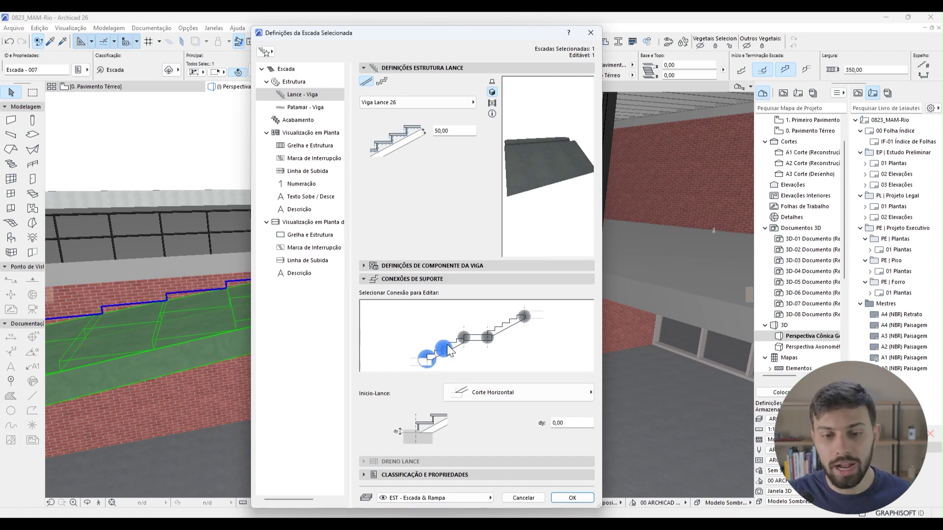
pyautogui.click(463, 338)
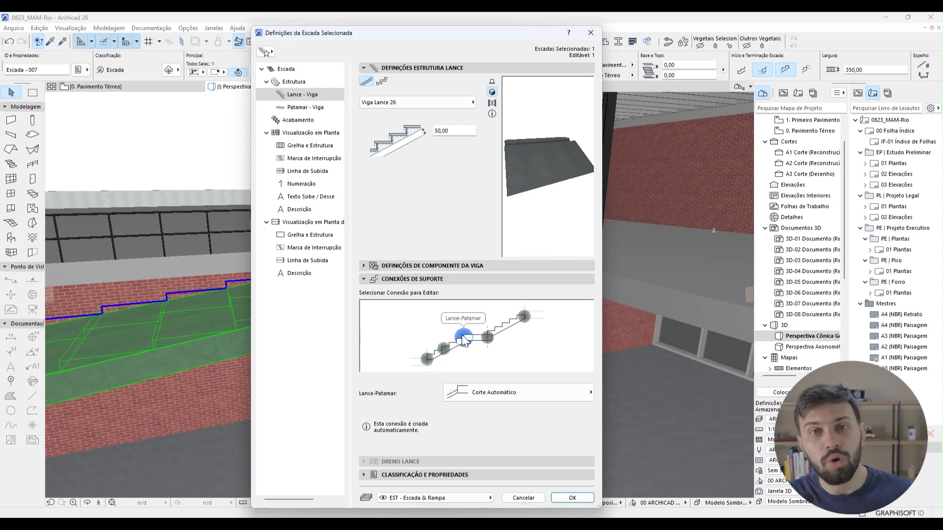
pyautogui.click(488, 337)
pyautogui.click(427, 229)
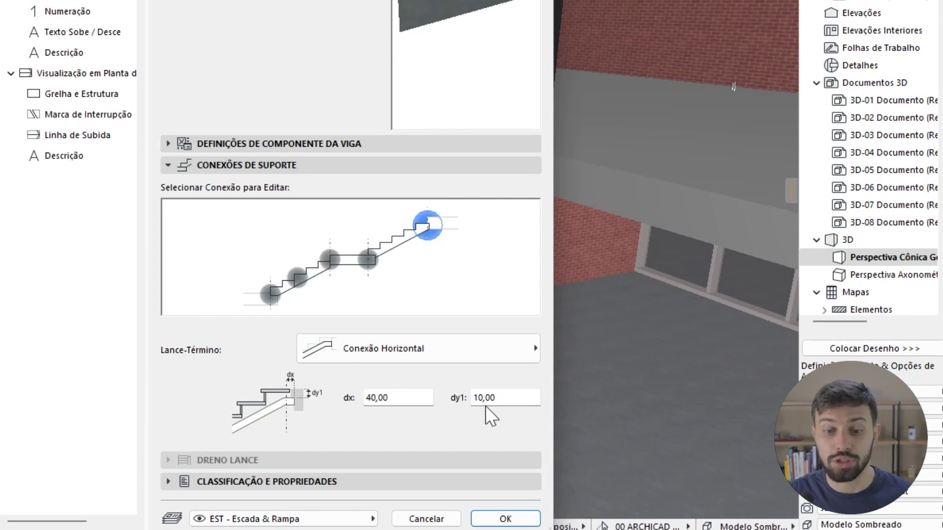
# Set the dx and dy1 offsets to 0 and apply the settings
pyautogui.doubleClick(393, 398)
pyautogui.write('0')
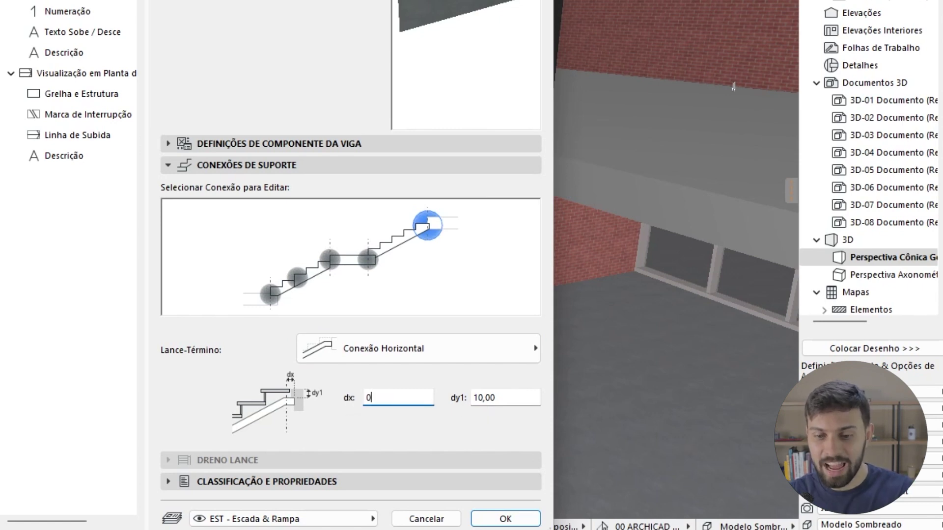
pyautogui.doubleClick(486, 397)
pyautogui.write('0')
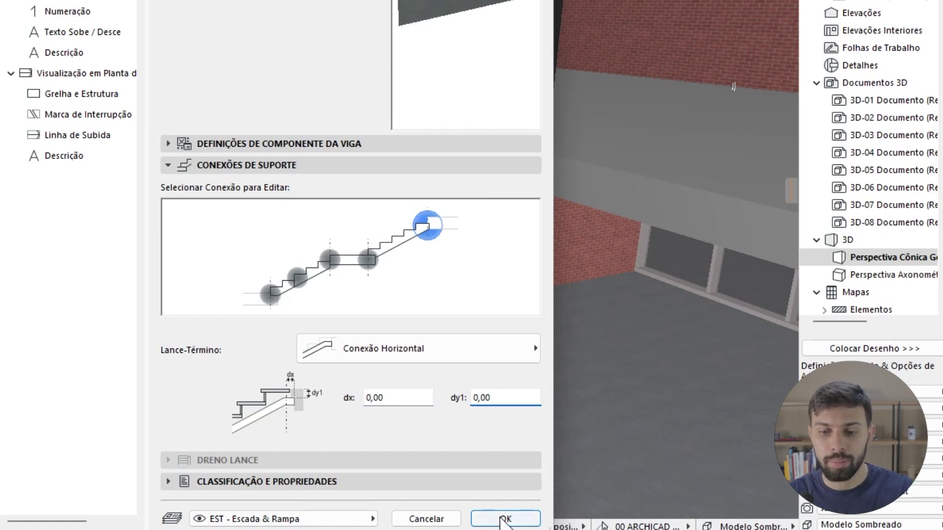
pyautogui.click(506, 519)
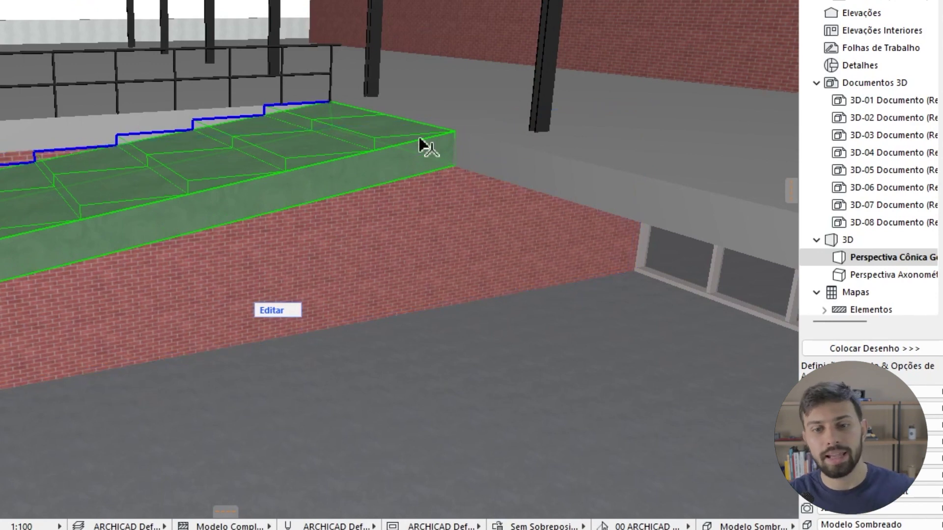
pyautogui.scroll(5, 421, 152)
# On the 0. Pavimento Térreo plan, zoom to the courtyard stair and select it
pyautogui.moveTo(421, 158)
pyautogui.keyDown('shift'); pyautogui.mouseDown(button='middle')
pyautogui.moveTo(443, 173)
pyautogui.moveTo(410, 139)
pyautogui.moveTo(492, 143)
pyautogui.mouseUp(button='middle'); pyautogui.keyUp('shift')
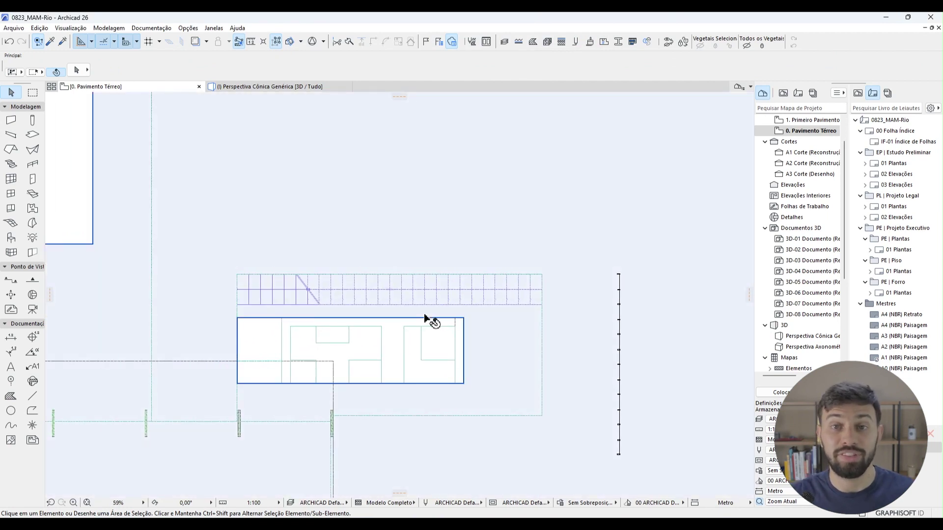
pyautogui.scroll(1, 353, 292)
pyautogui.scroll(2, 354, 293)
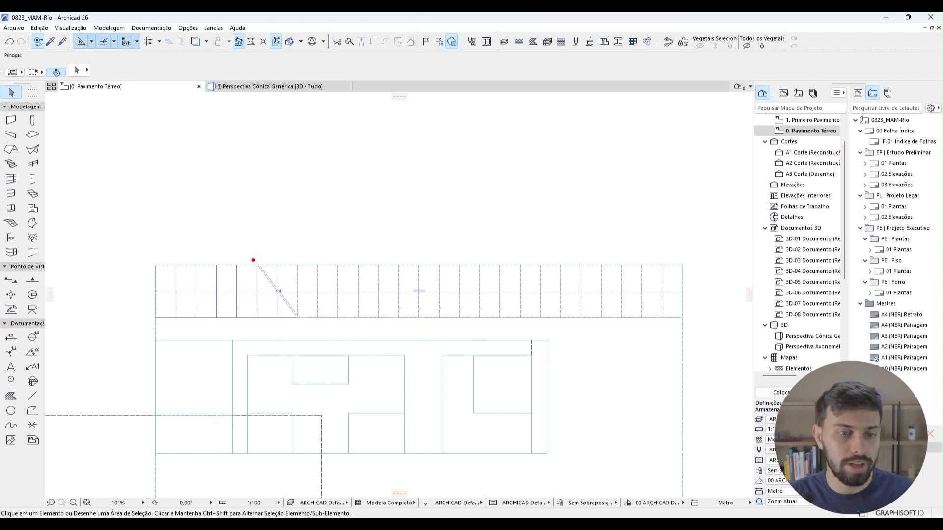
pyautogui.moveTo(252, 257); pyautogui.dragTo(293, 297)
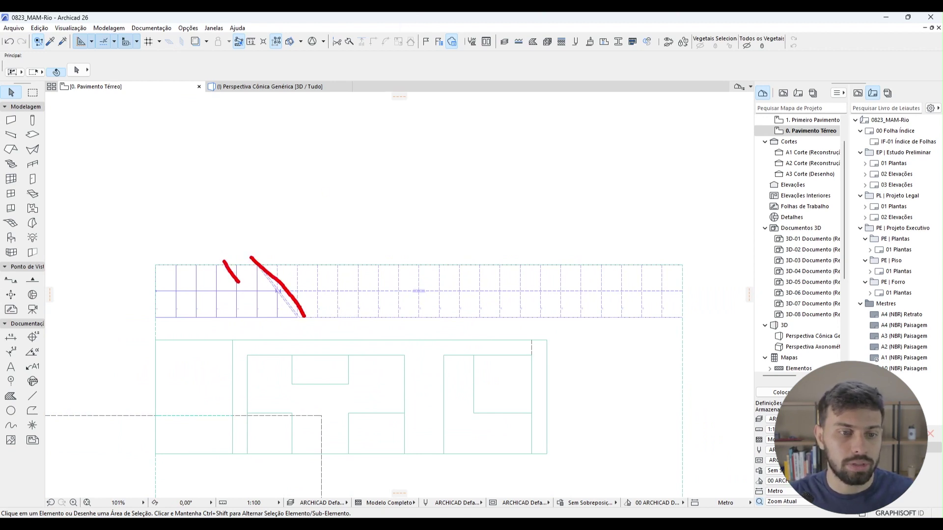
pyautogui.press('Escape')
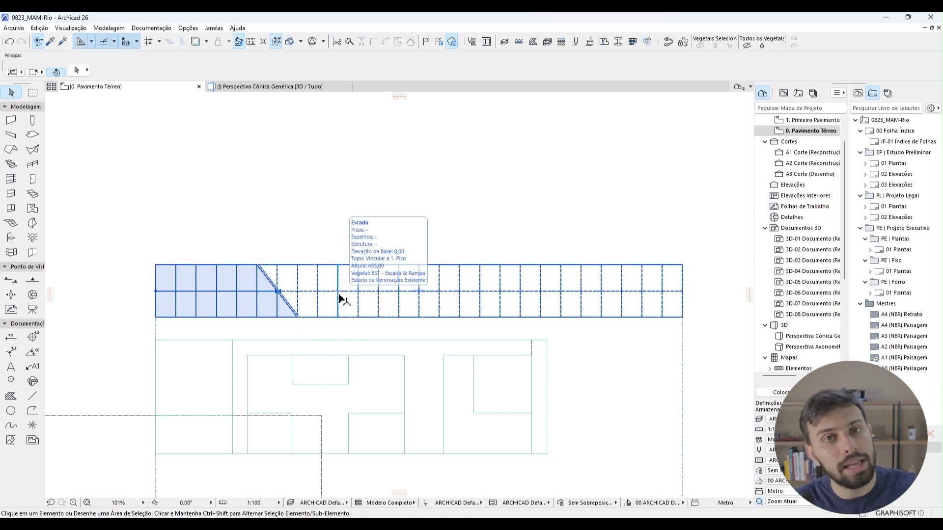
pyautogui.click(375, 300)
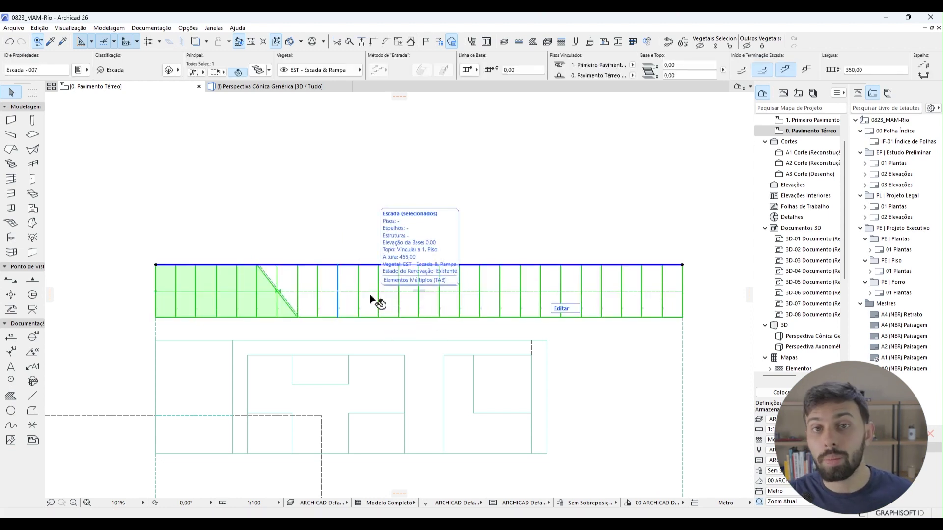
# Stop using model view options and hide Numeração and Descrição in the stair symbol
pyautogui.doubleClick(371, 298)
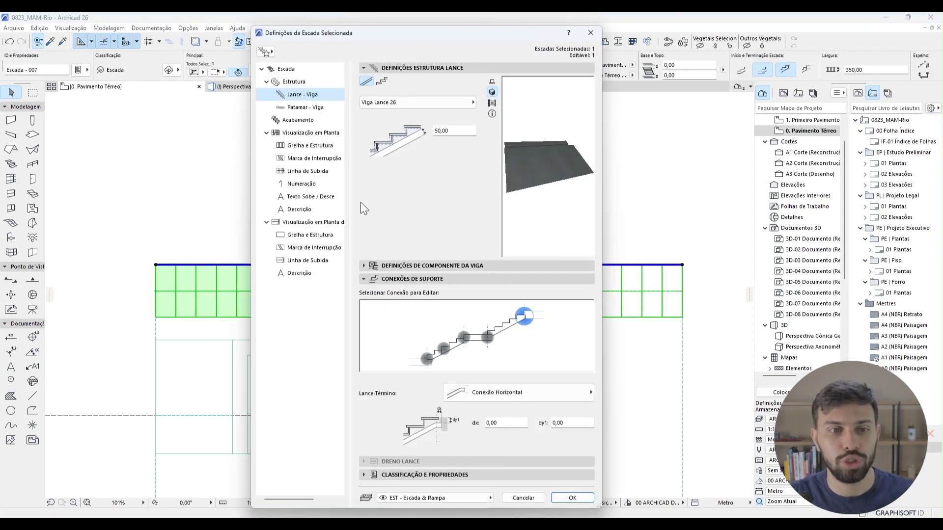
pyautogui.click(321, 137)
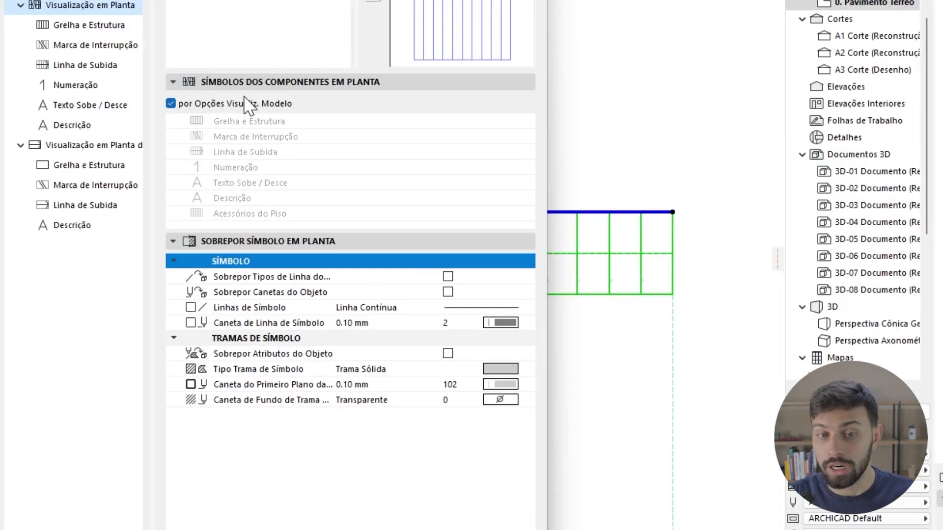
pyautogui.click(407, 195)
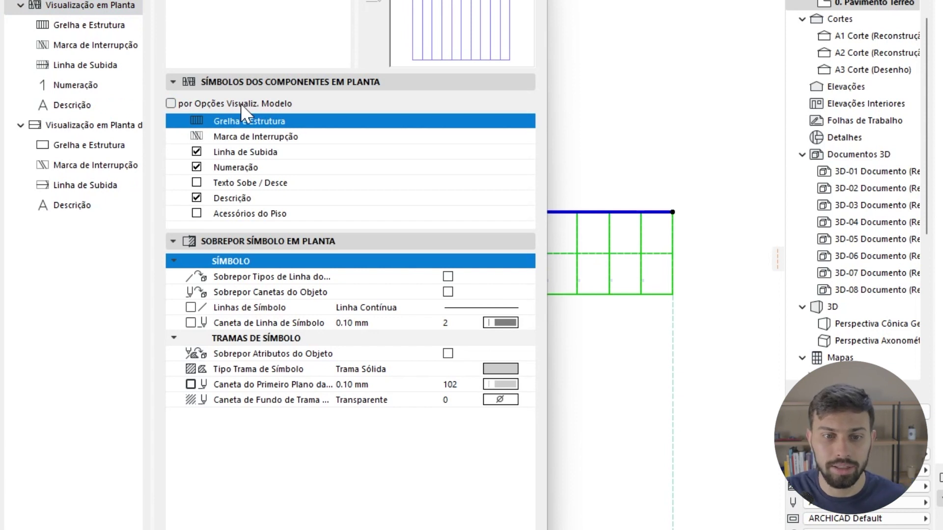
pyautogui.click(197, 198)
pyautogui.click(196, 167)
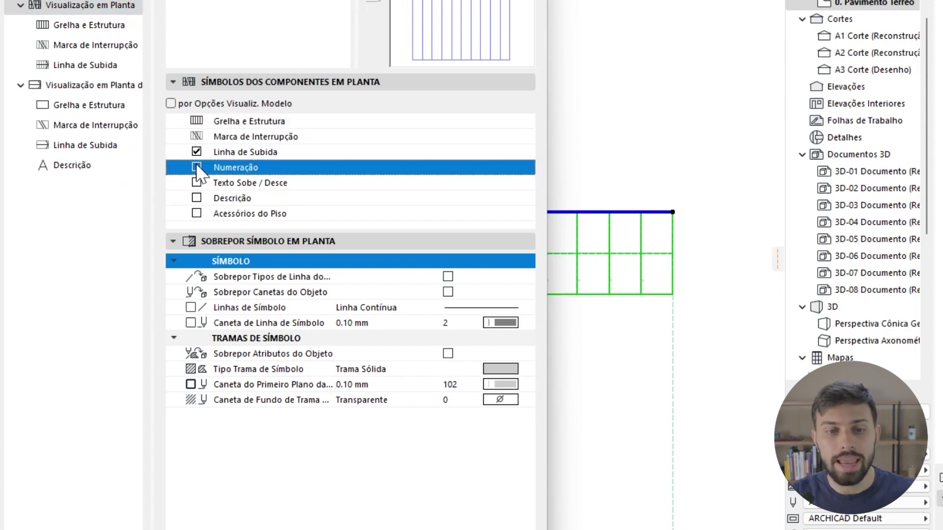
pyautogui.click(225, 153)
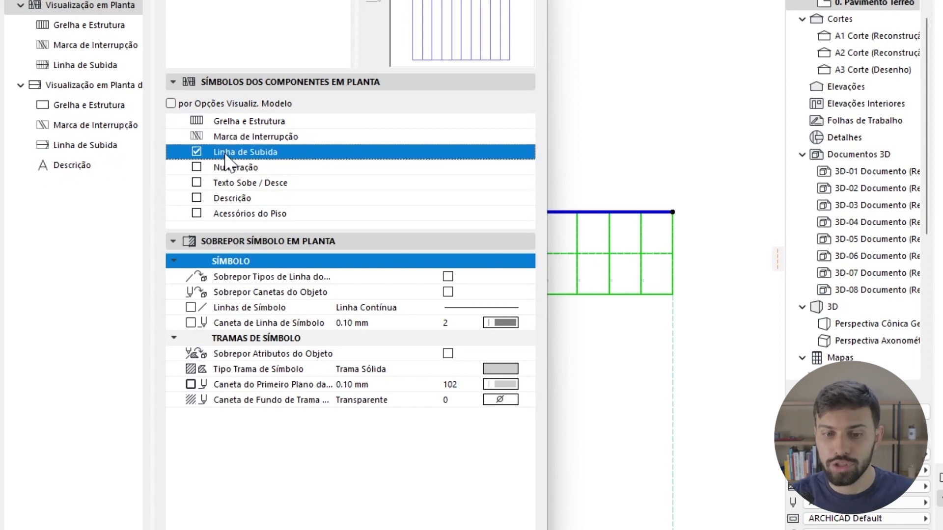
# Turn off uniform tread grid symbols and hide the walking line's invisible part
pyautogui.click(99, 27)
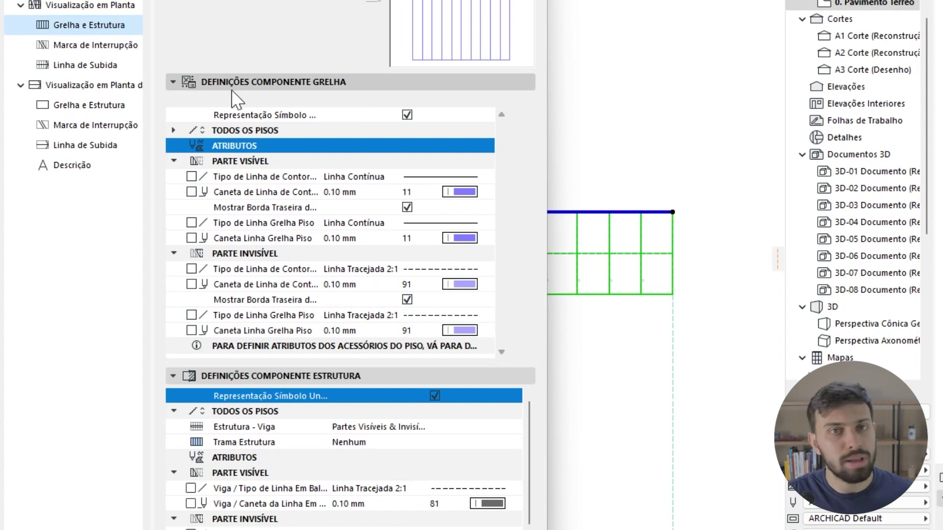
pyautogui.click(284, 116)
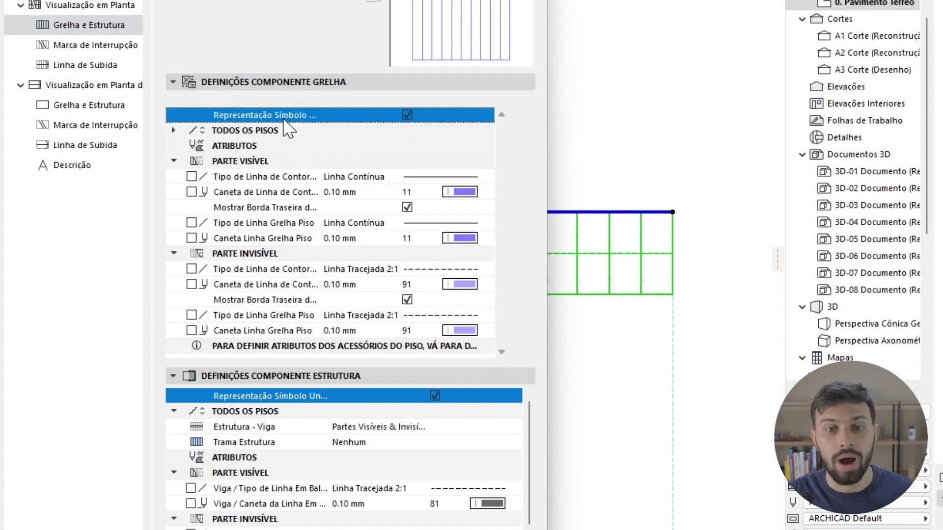
pyautogui.click(408, 115)
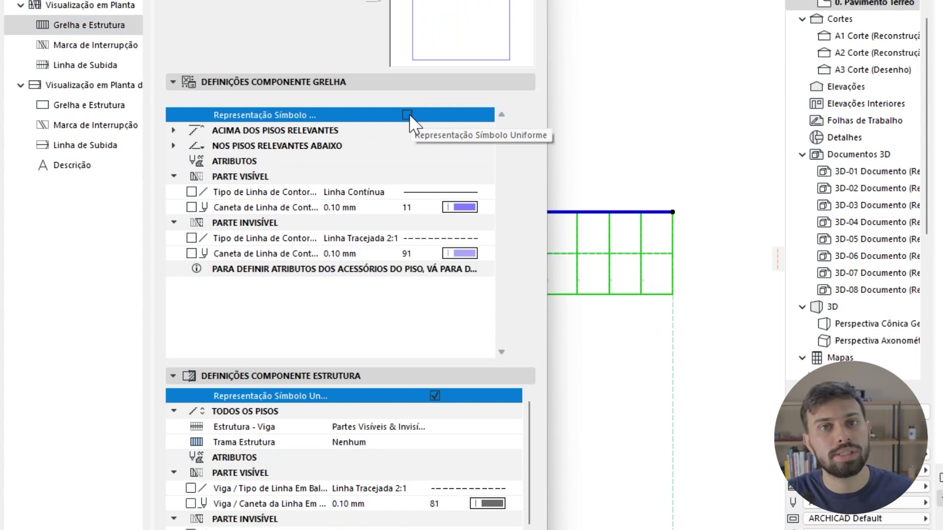
pyautogui.click(96, 69)
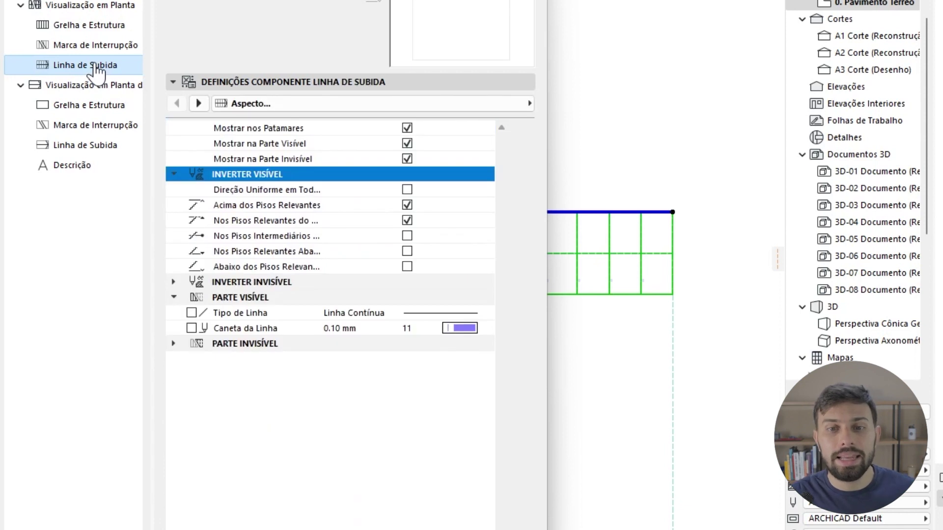
pyautogui.click(314, 163)
pyautogui.click(407, 158)
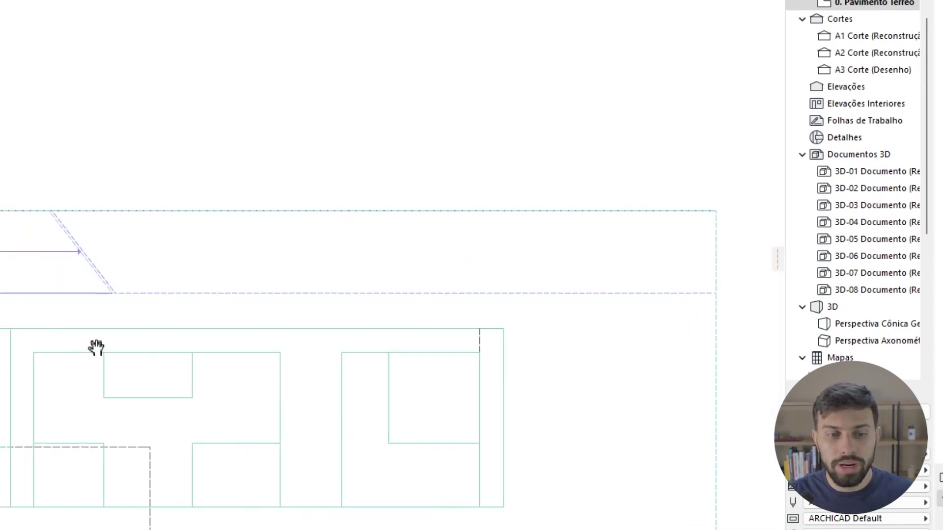
pyautogui.moveTo(96, 347); pyautogui.dragTo(138, 339, button='middle')
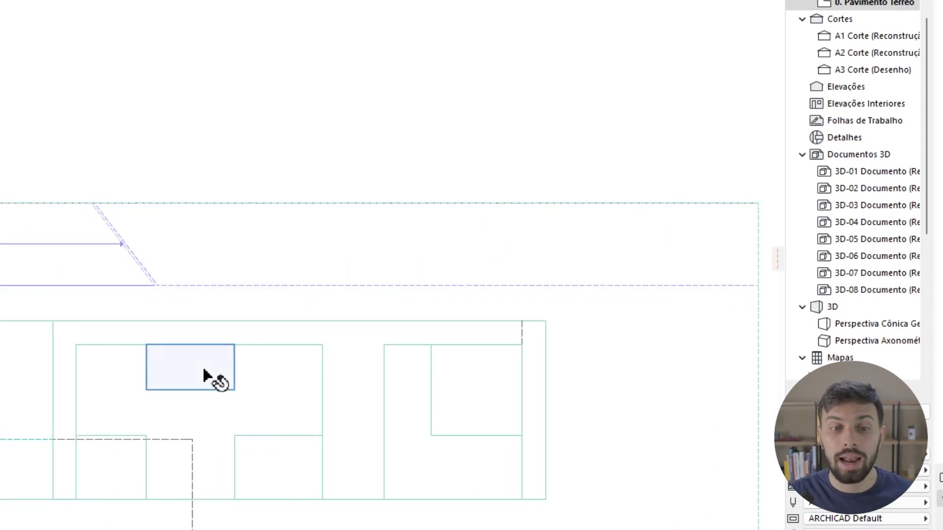
pyautogui.moveTo(684, 378); pyautogui.dragTo(621, 334, button='middle')
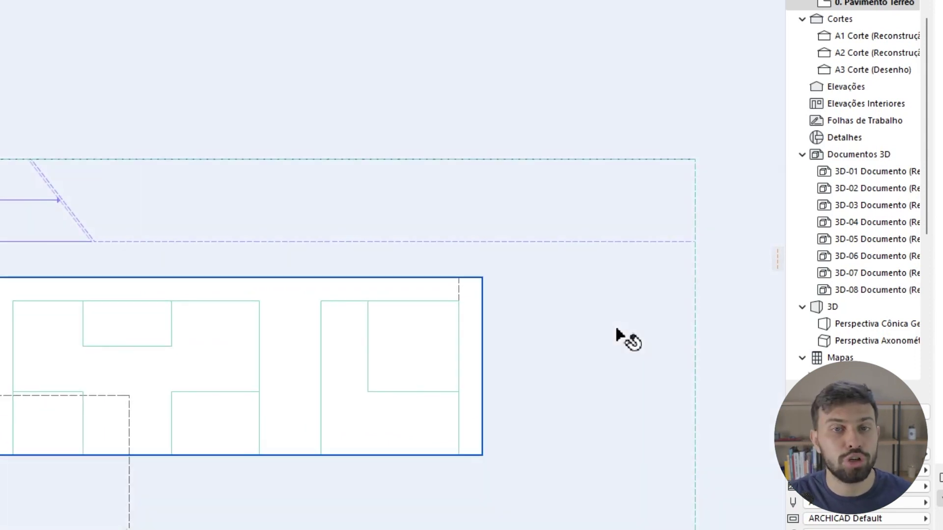